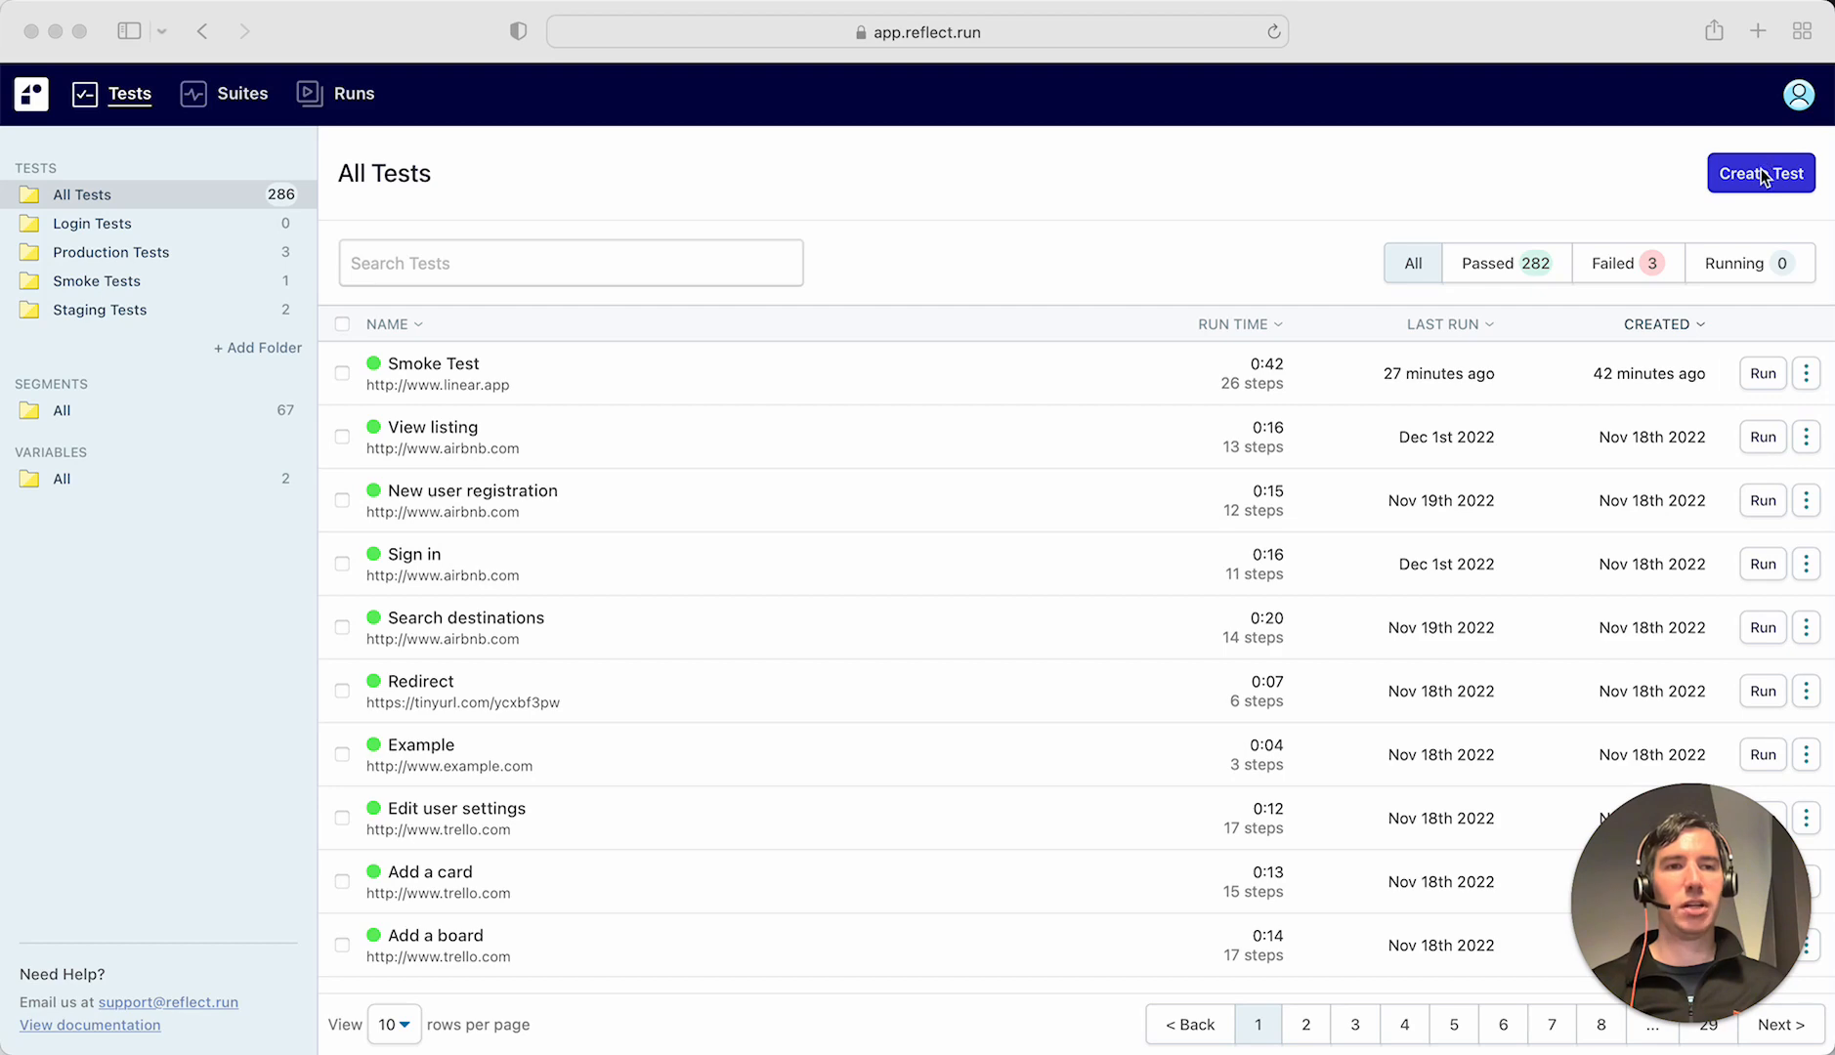
click(1767, 172)
click(745, 333)
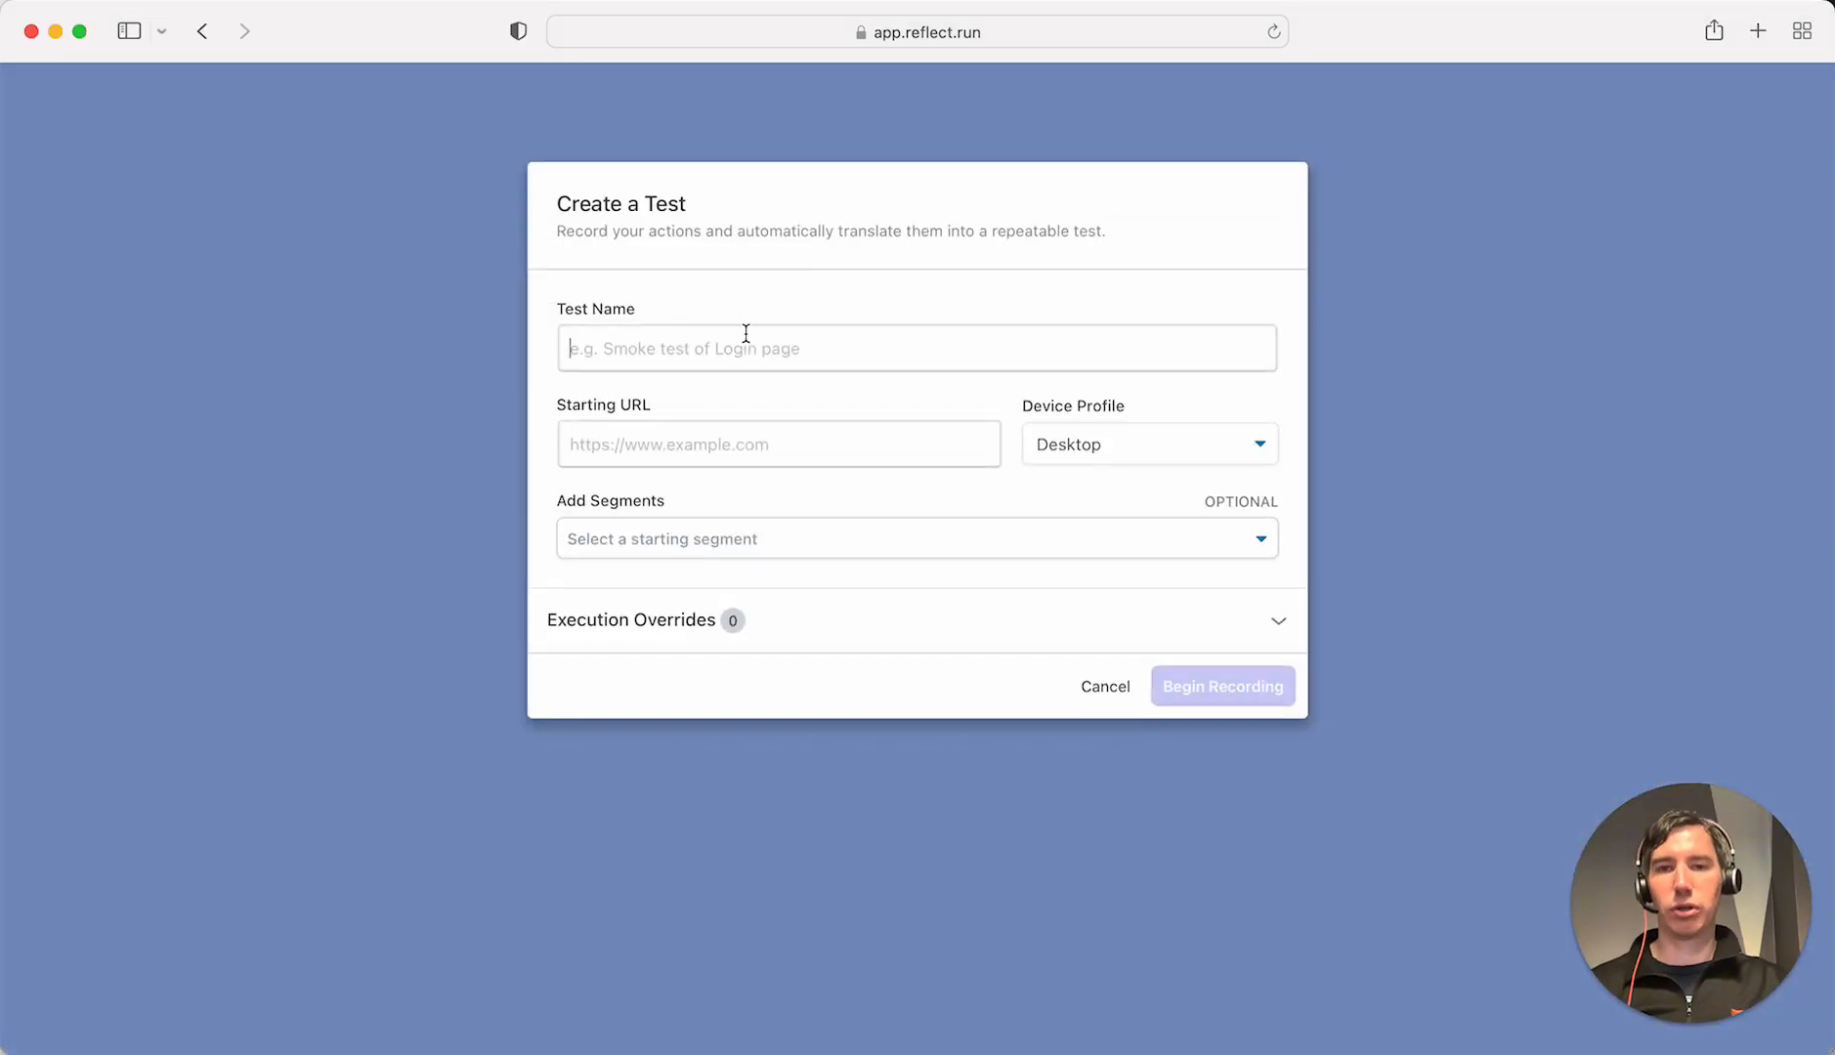
text(Registration Test)
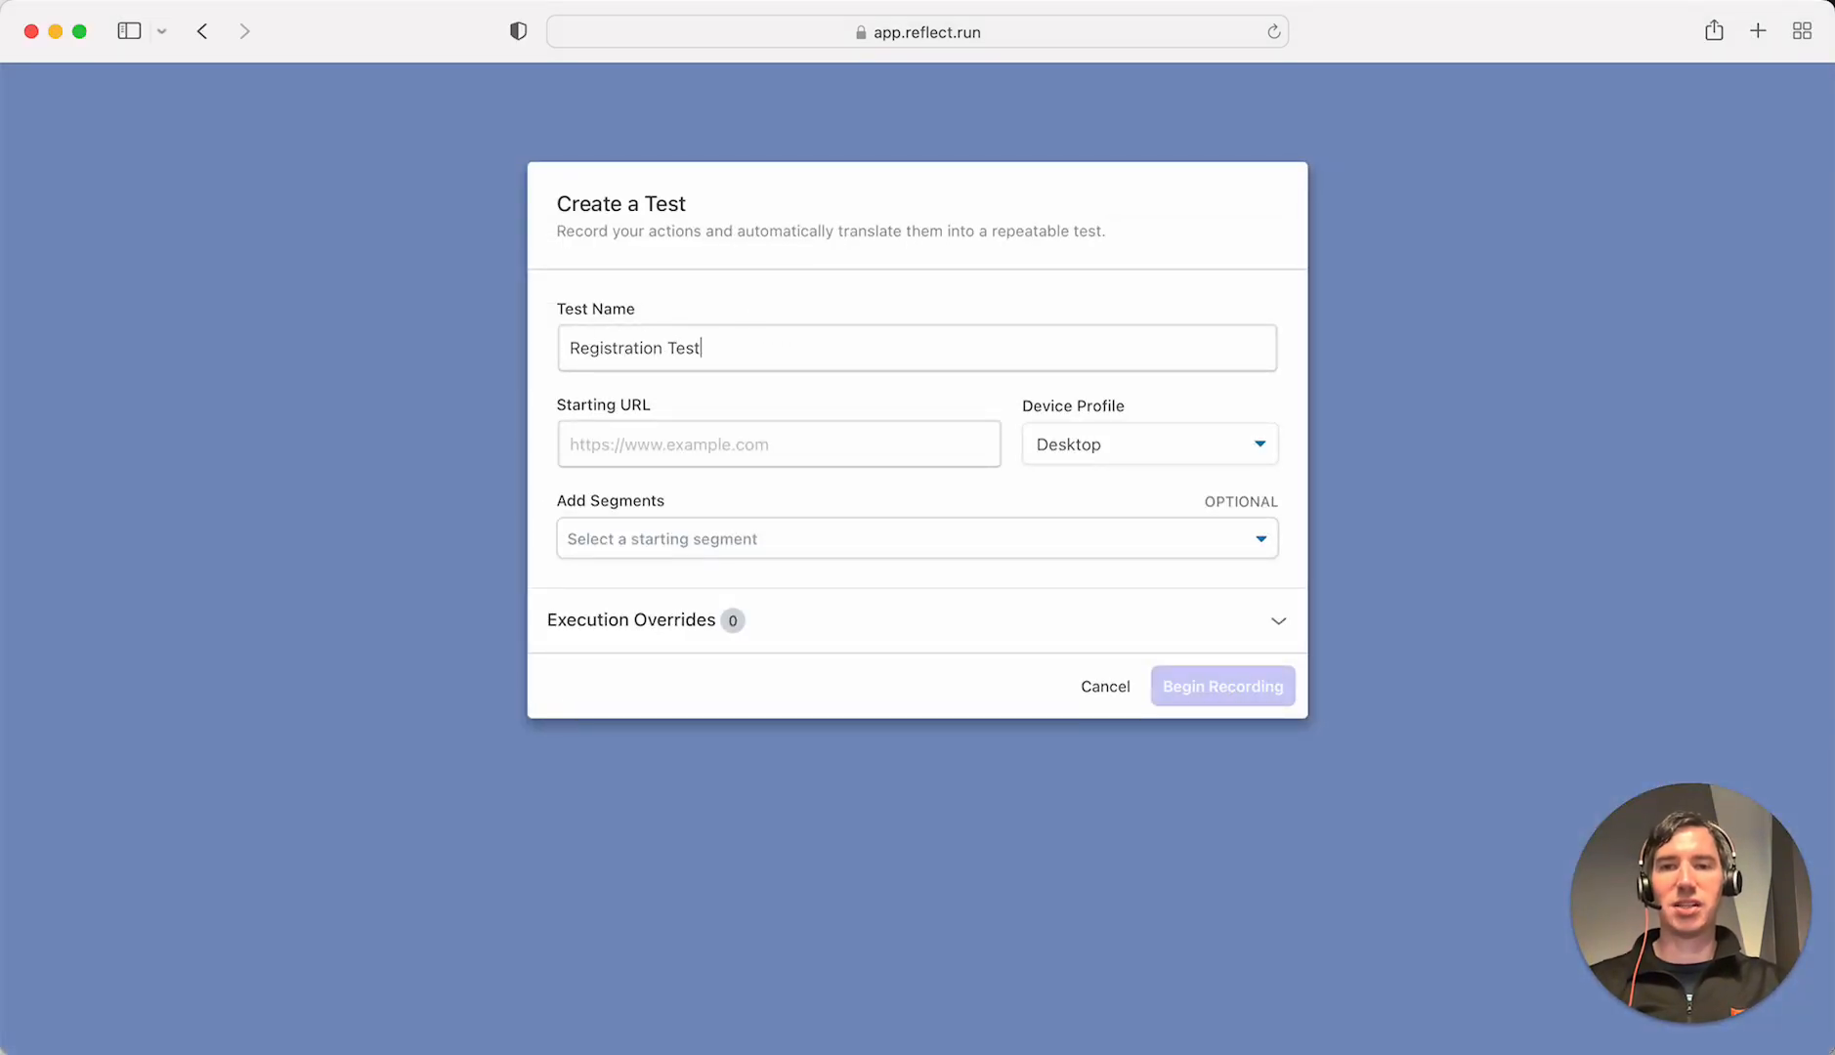
click(706, 436)
text(https://courses.ultimateqa.com/)
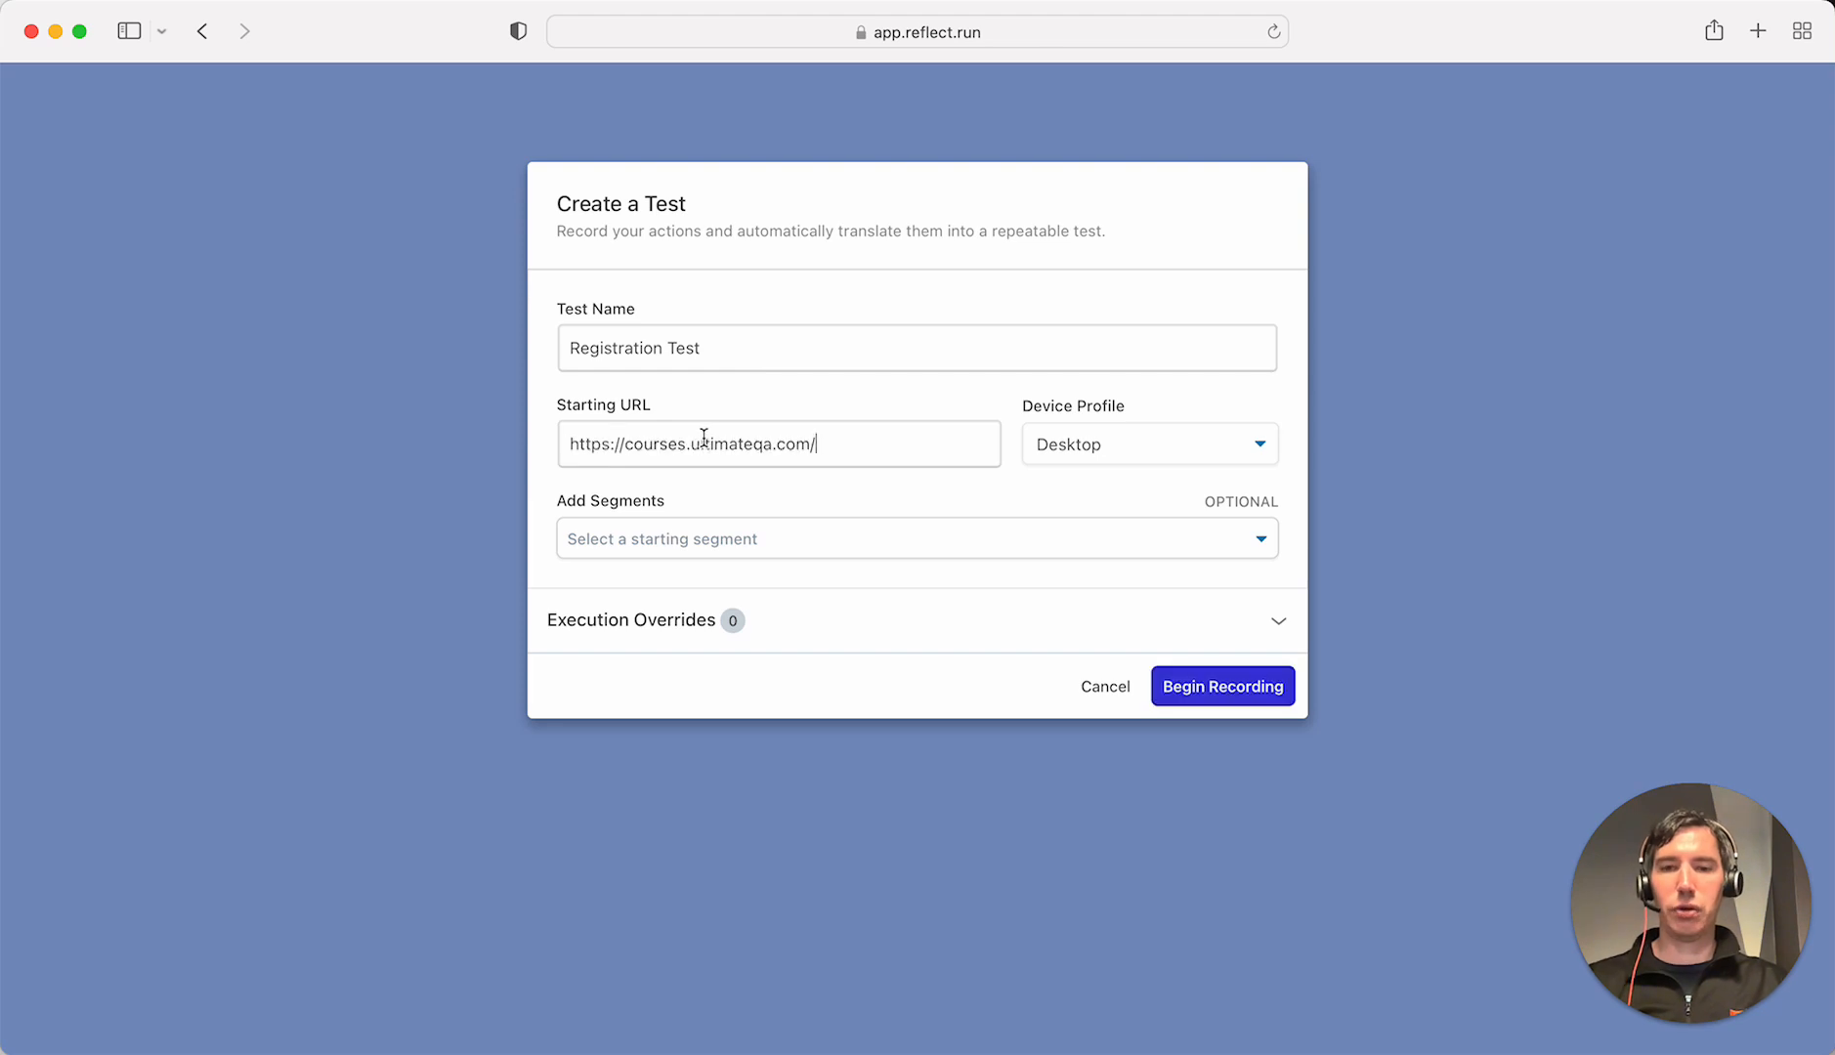
click(1254, 676)
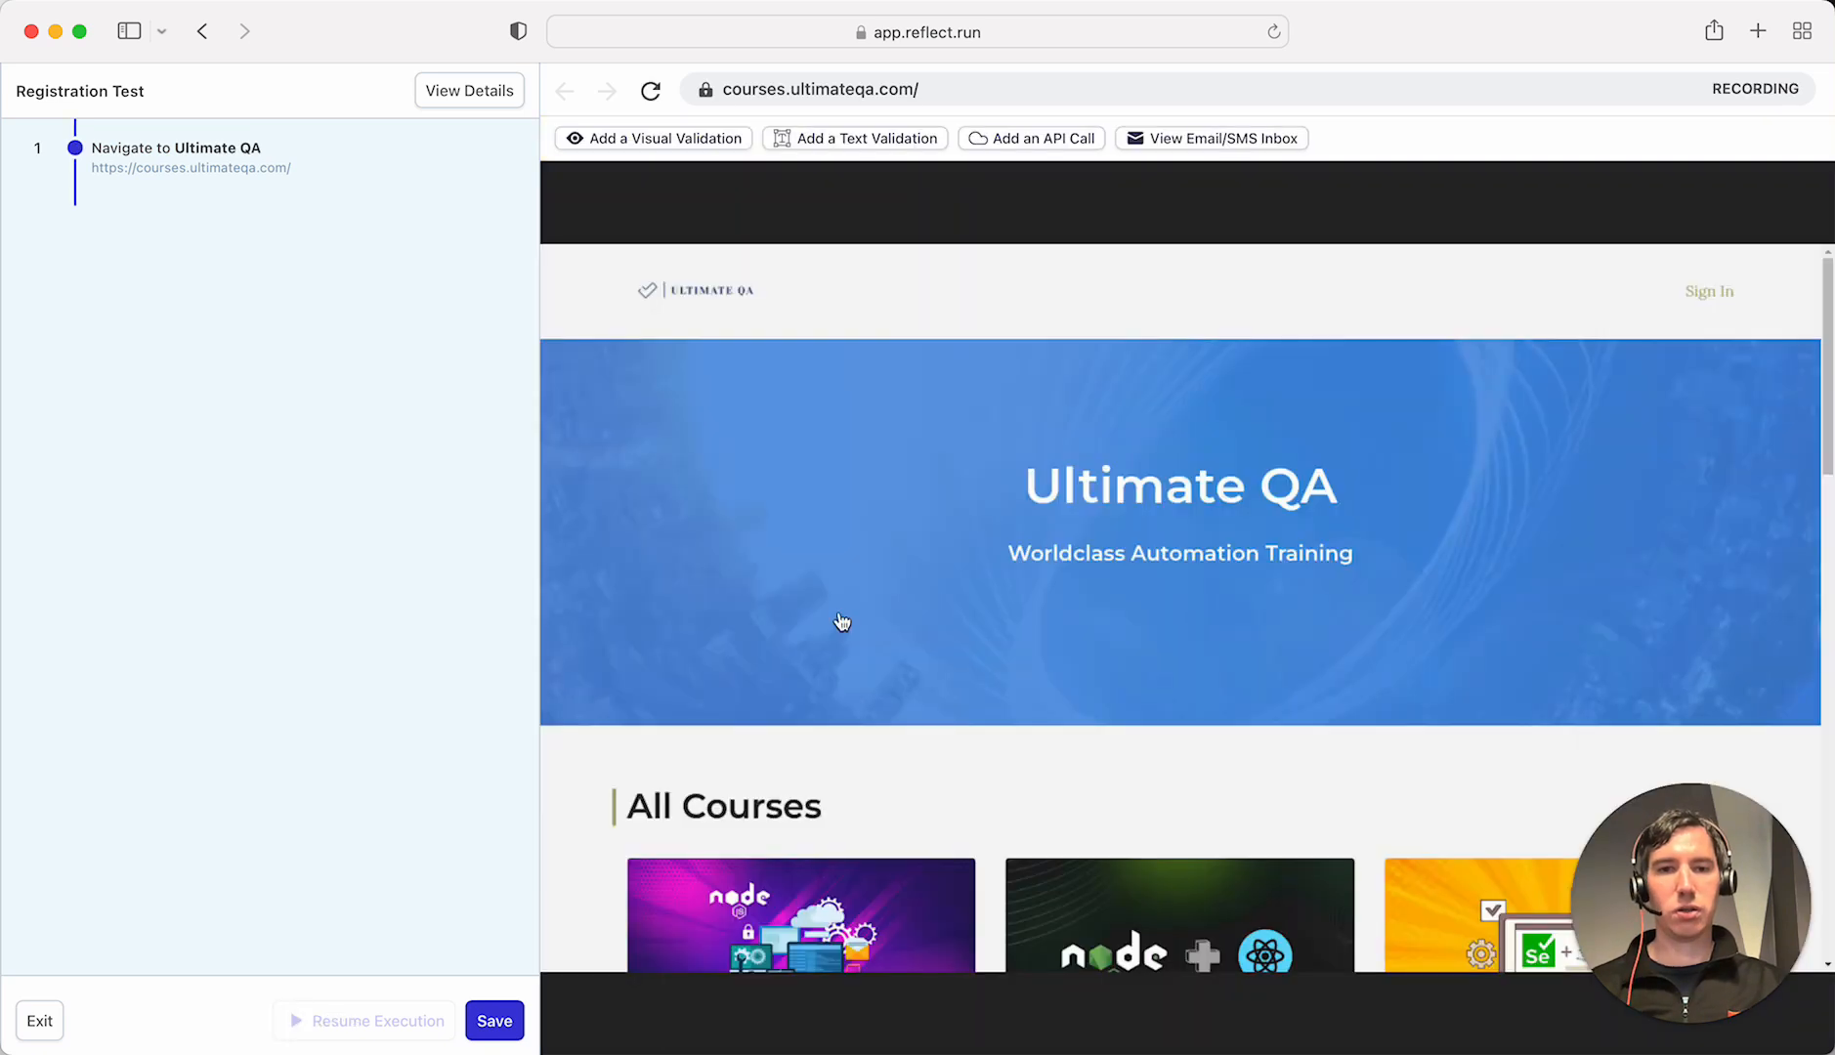
- On the site, go from Sign In to Create a new account and select the First Name field
click(1708, 295)
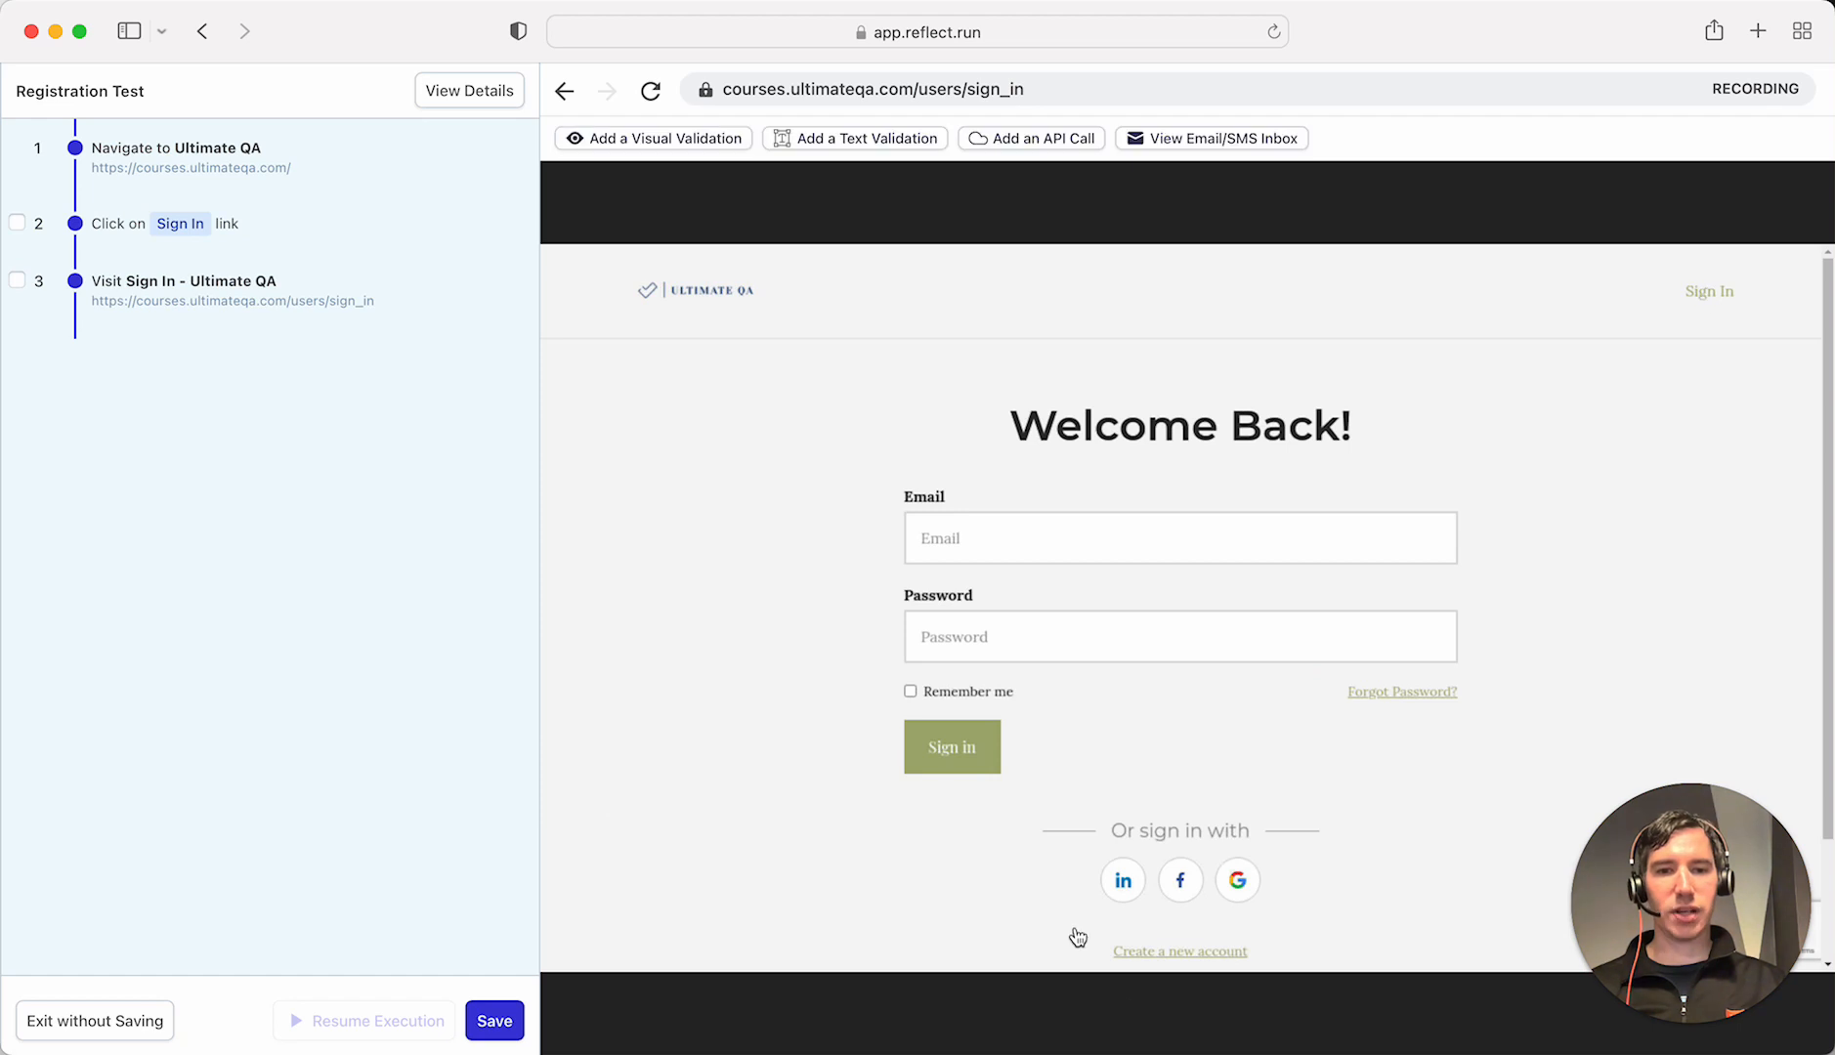
click(1189, 957)
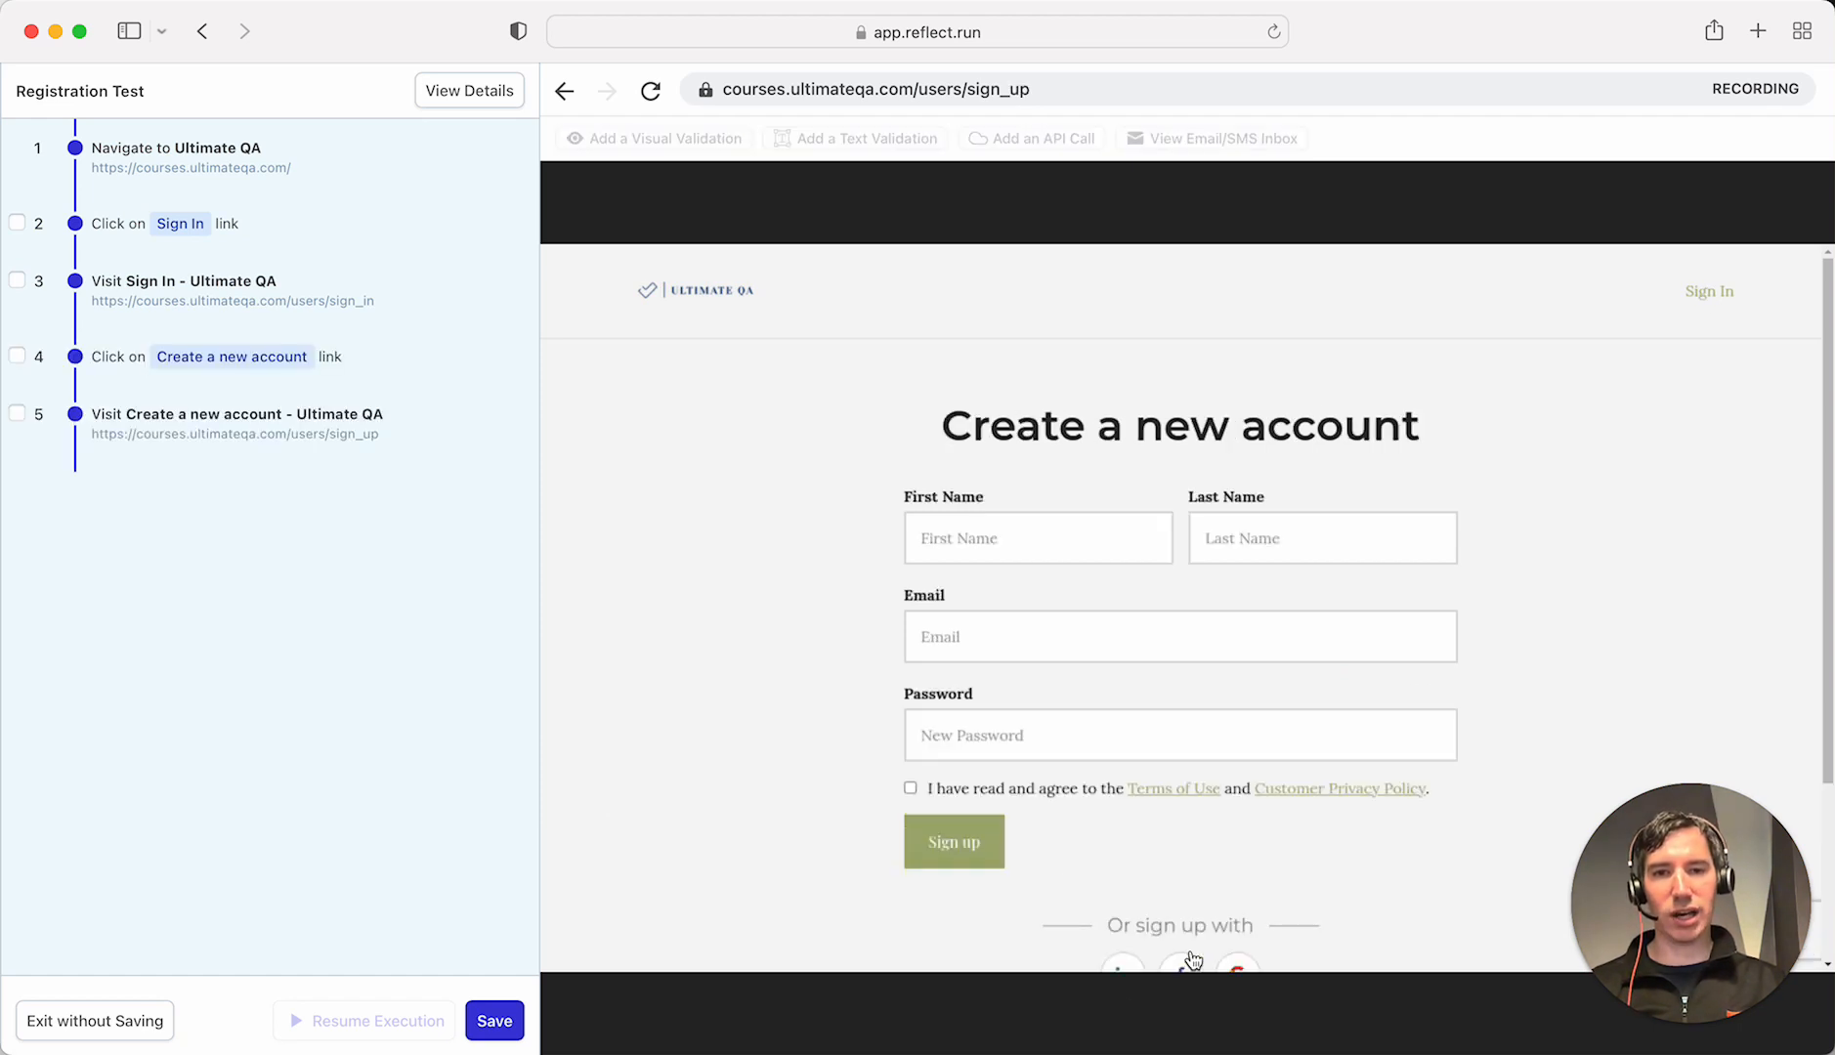
click(977, 539)
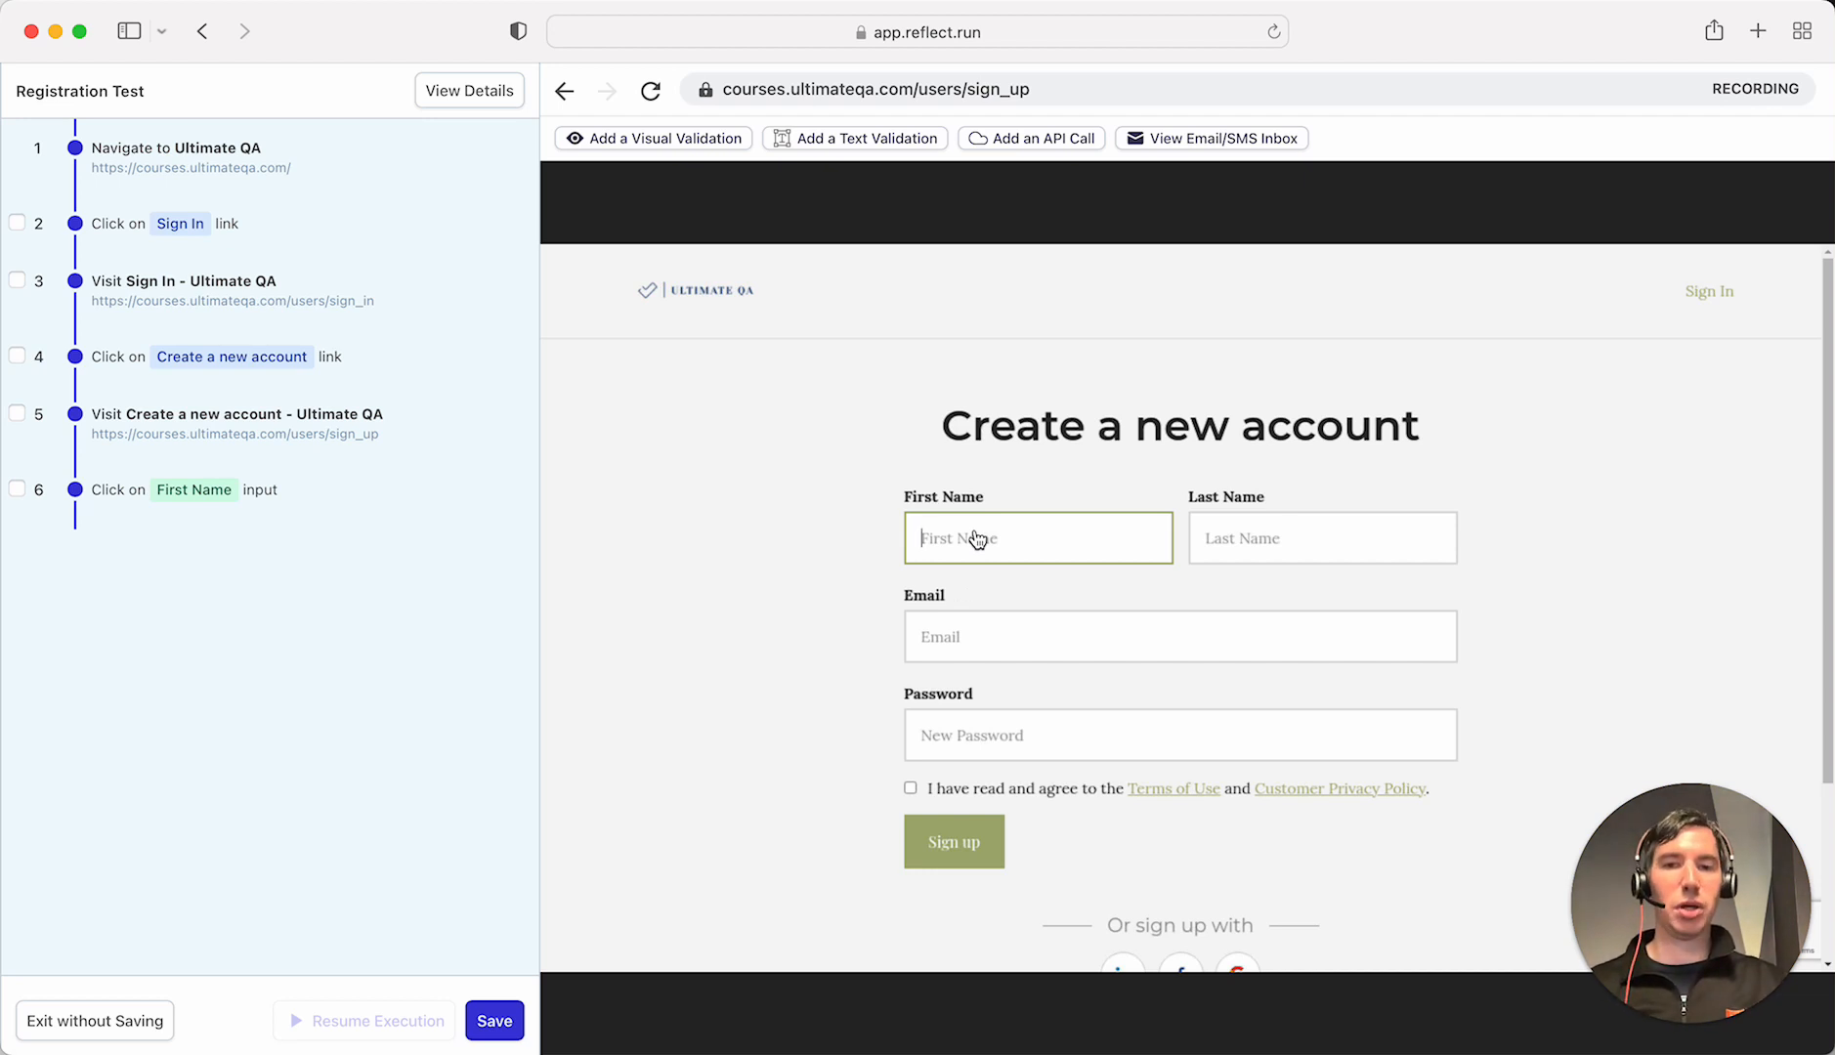
- Fill sign-up with first name Test, last name User, a sample e-mail and password, accept terms, and submit
text(Test)
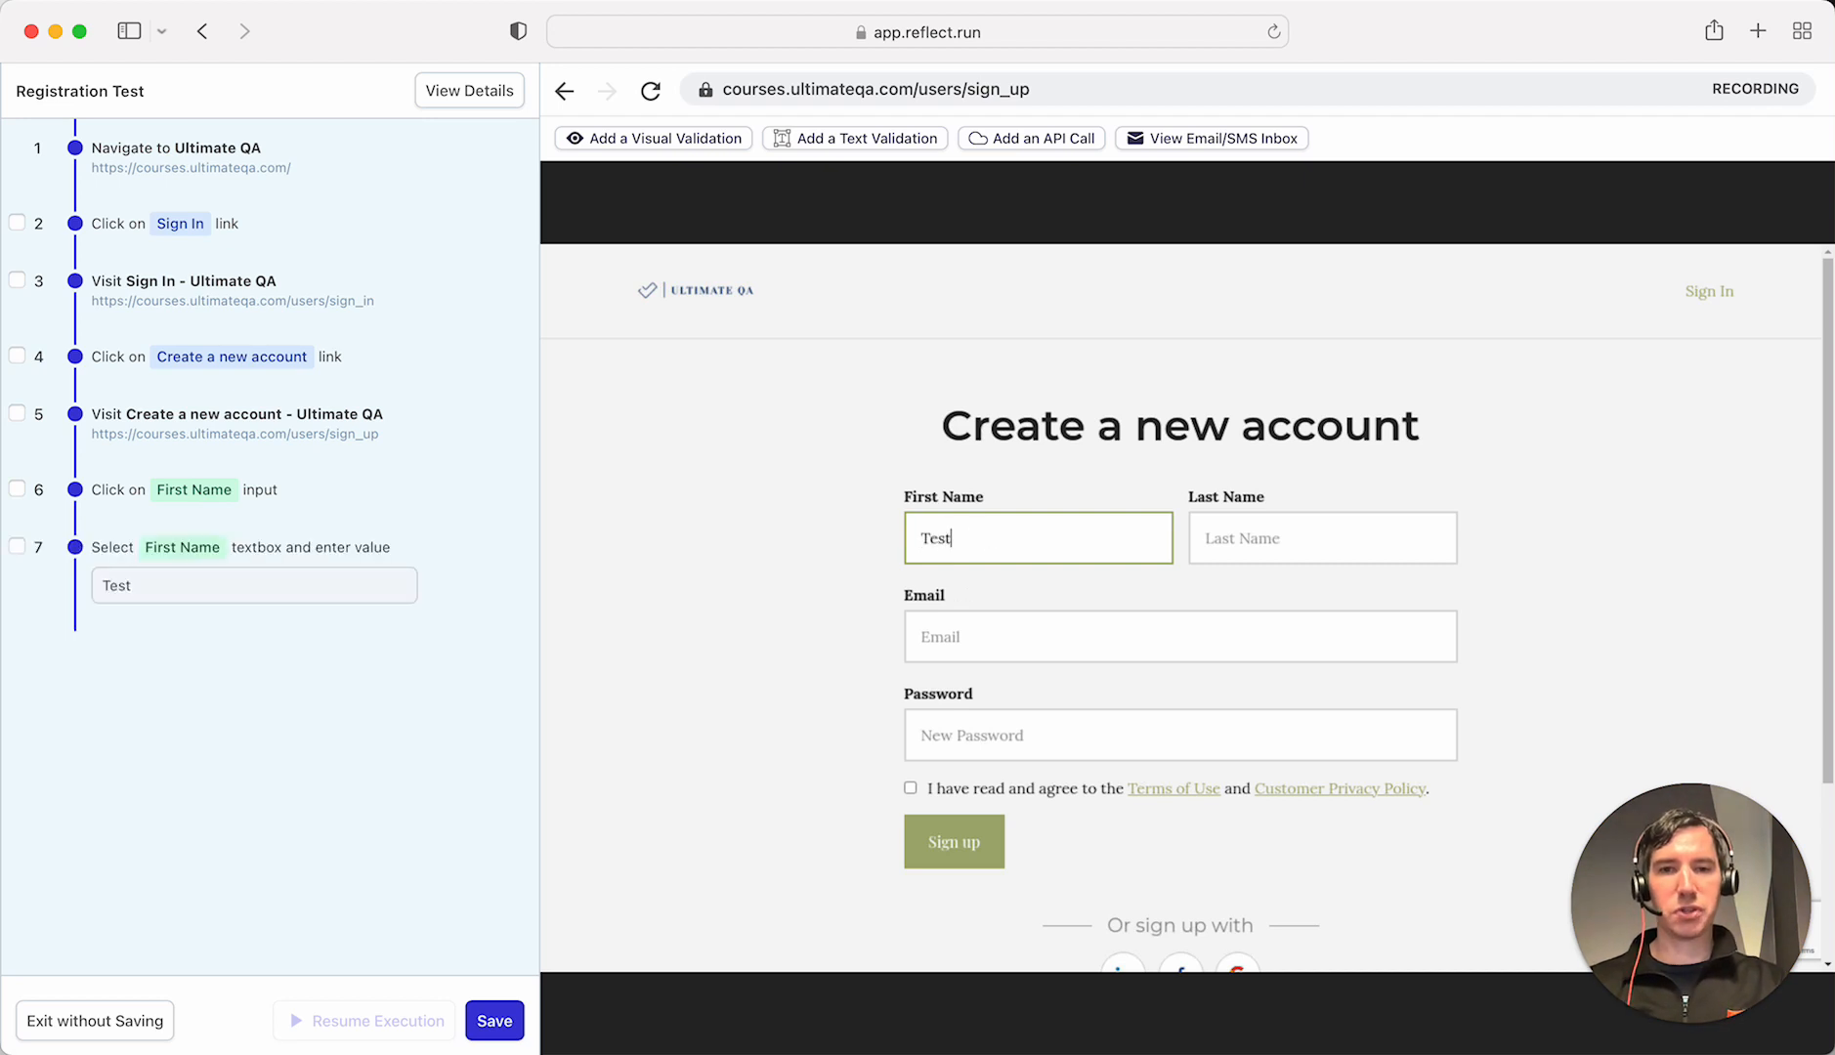
key(Tab)
text(User)
key(Tab)
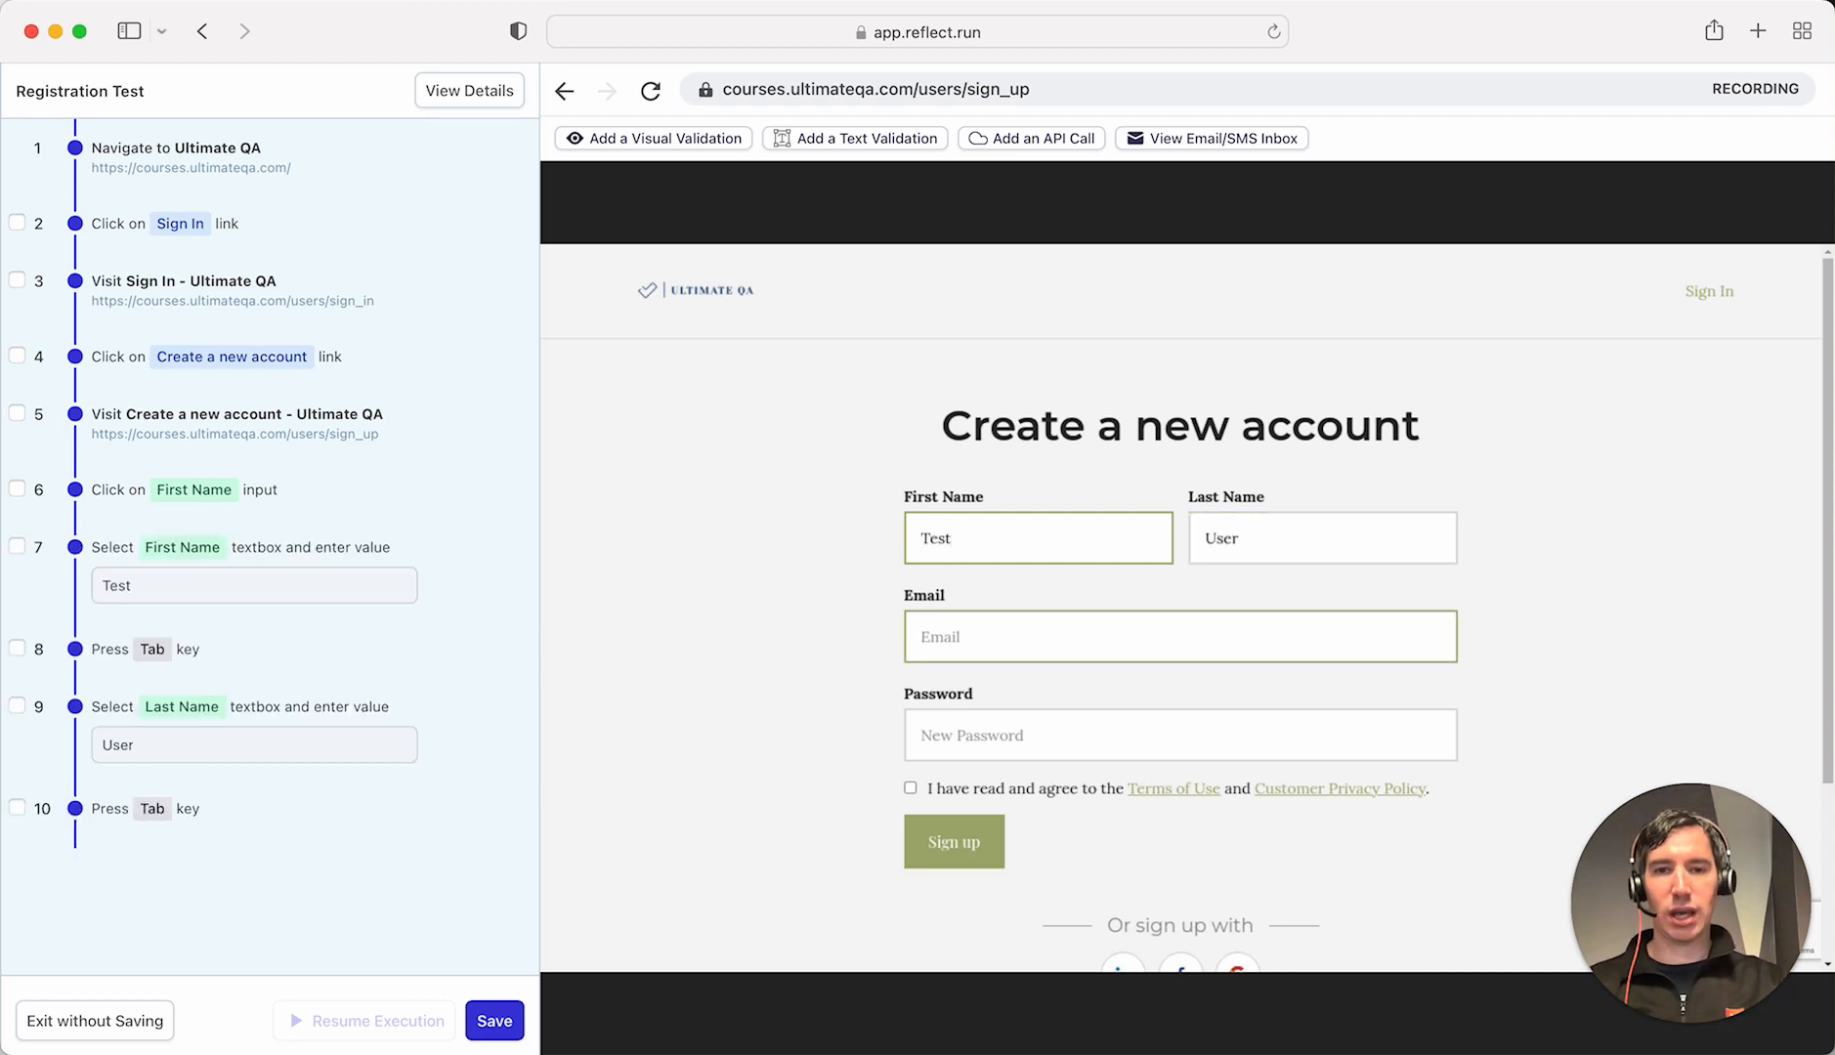
text(test1)
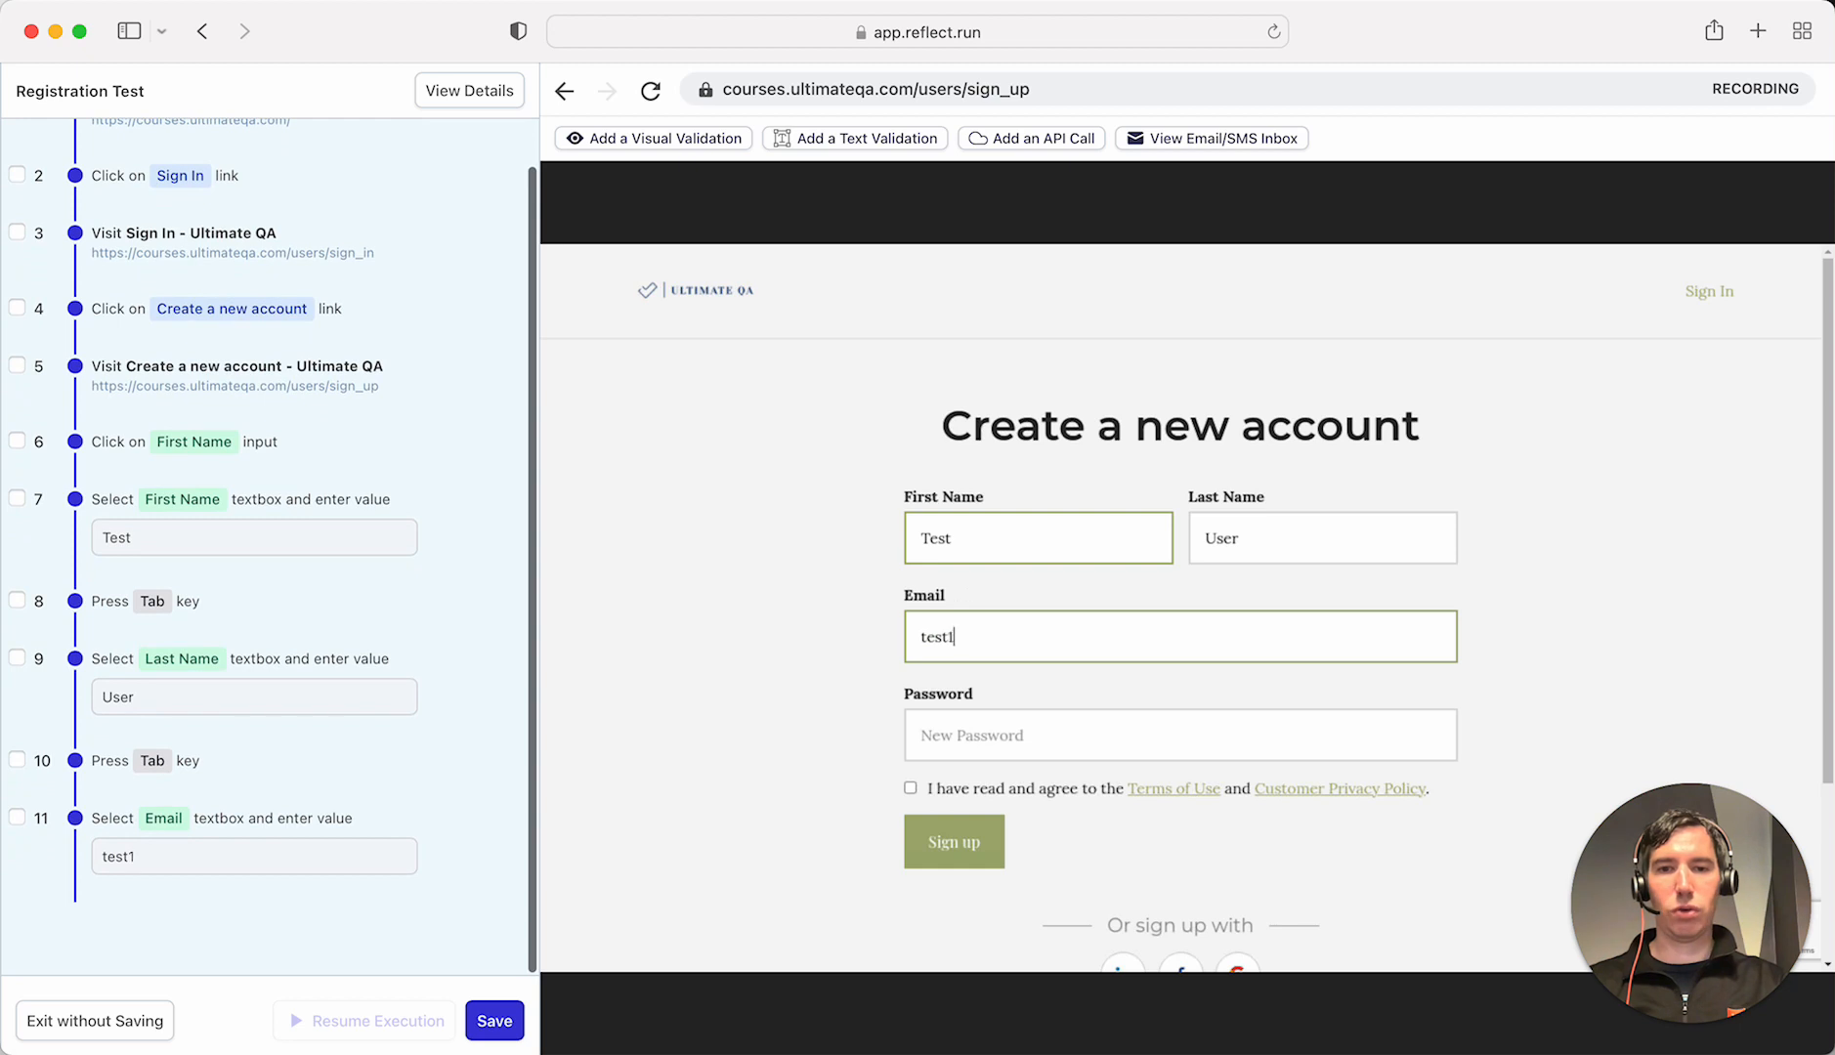
text(2345@exa)
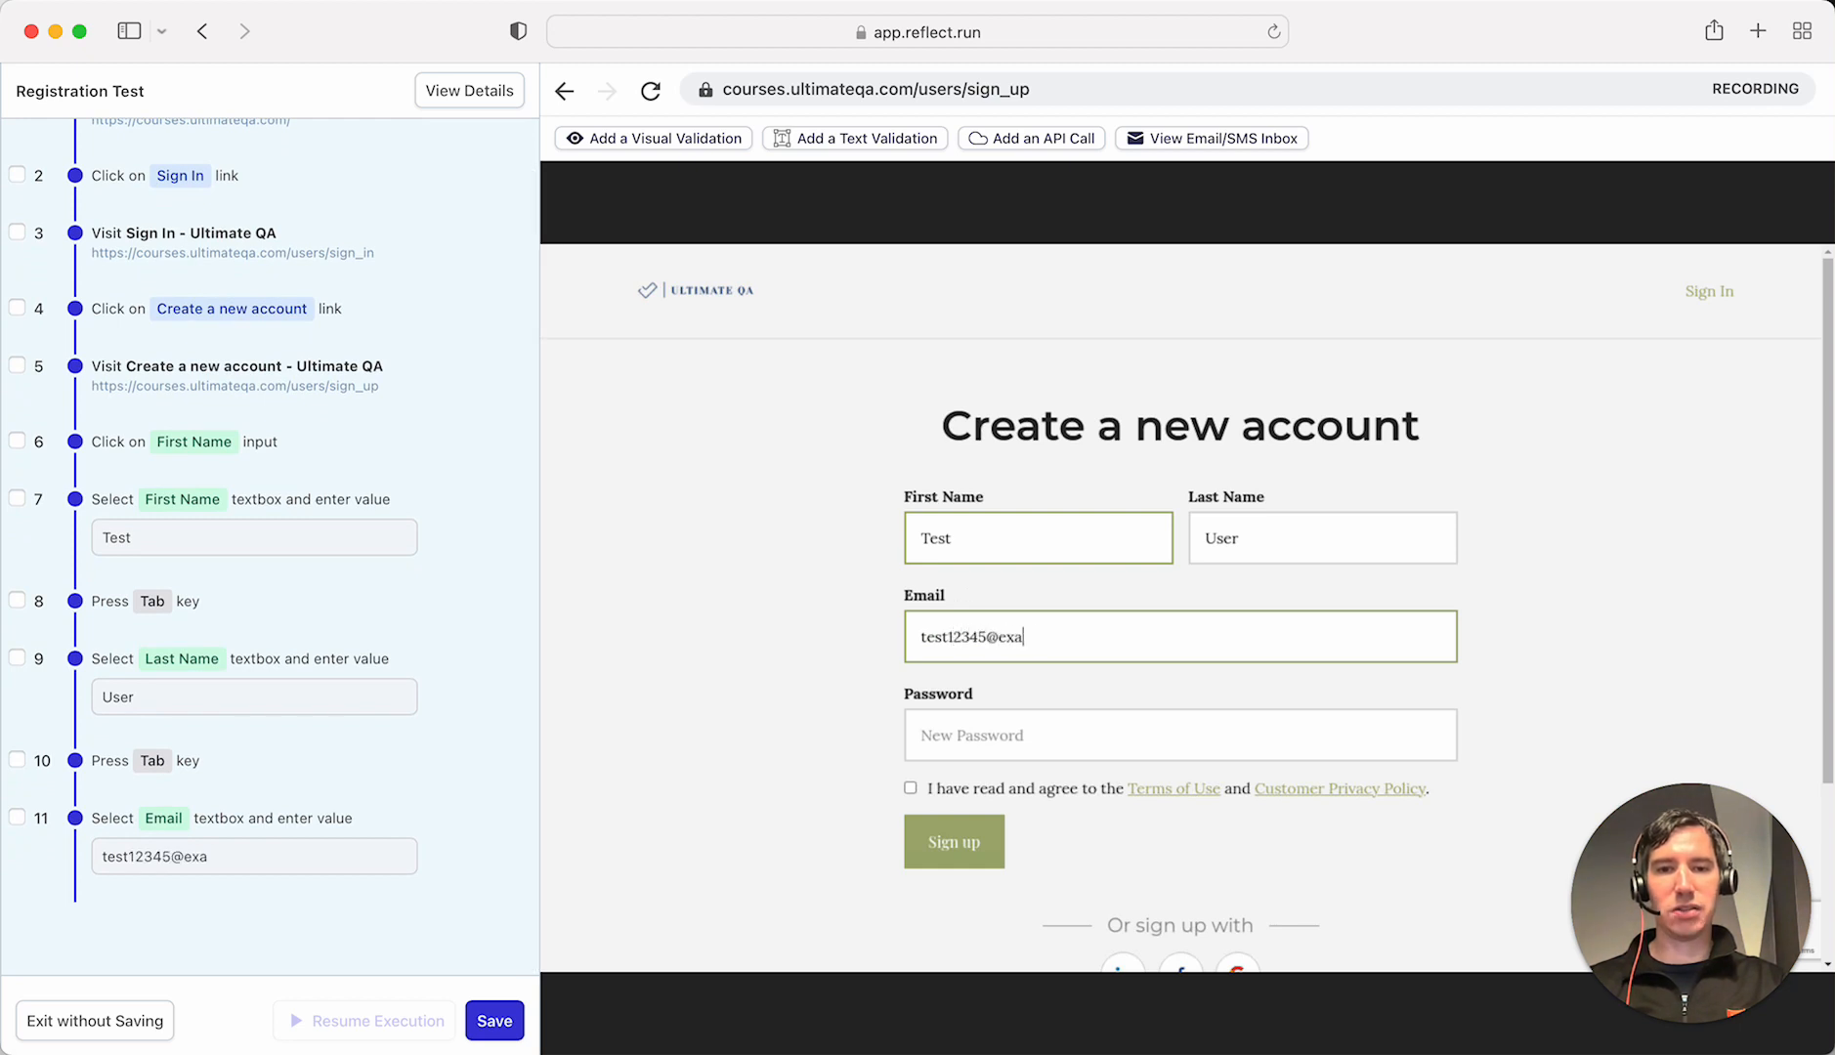
text(mple.com)
key(Tab)
text(P)
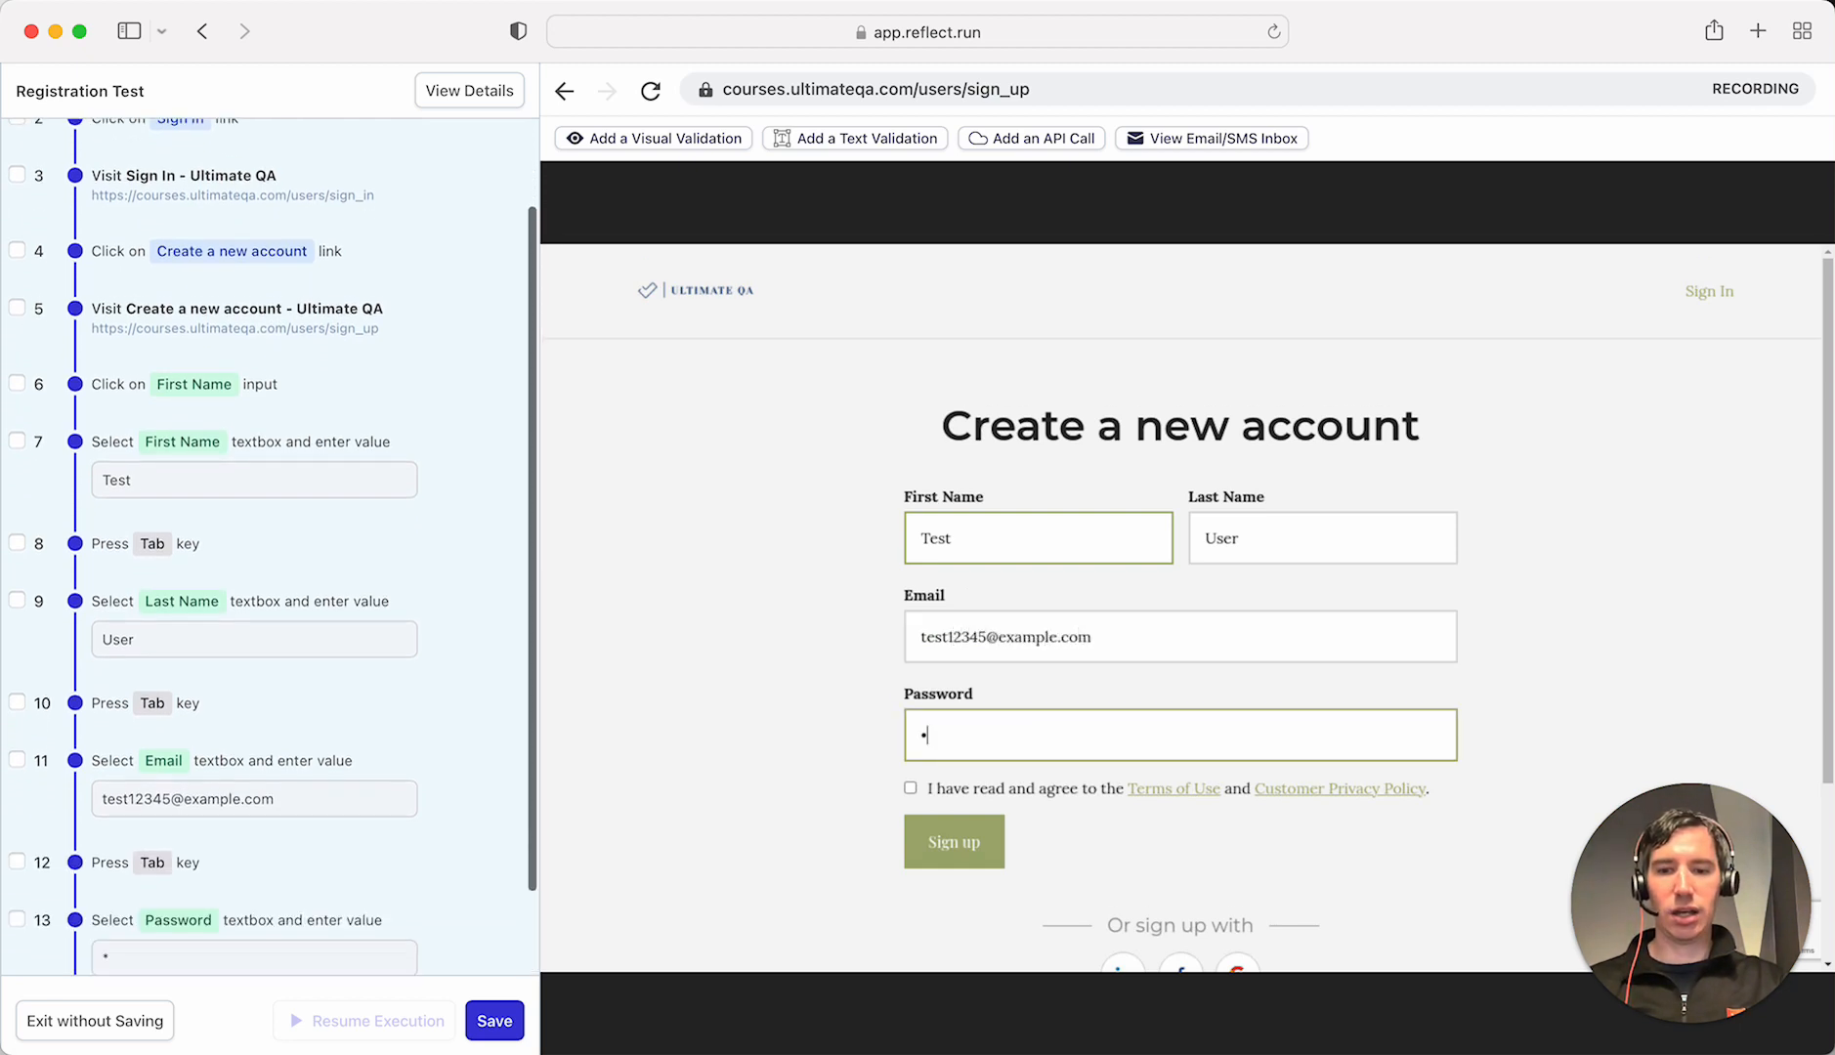
text(assword)
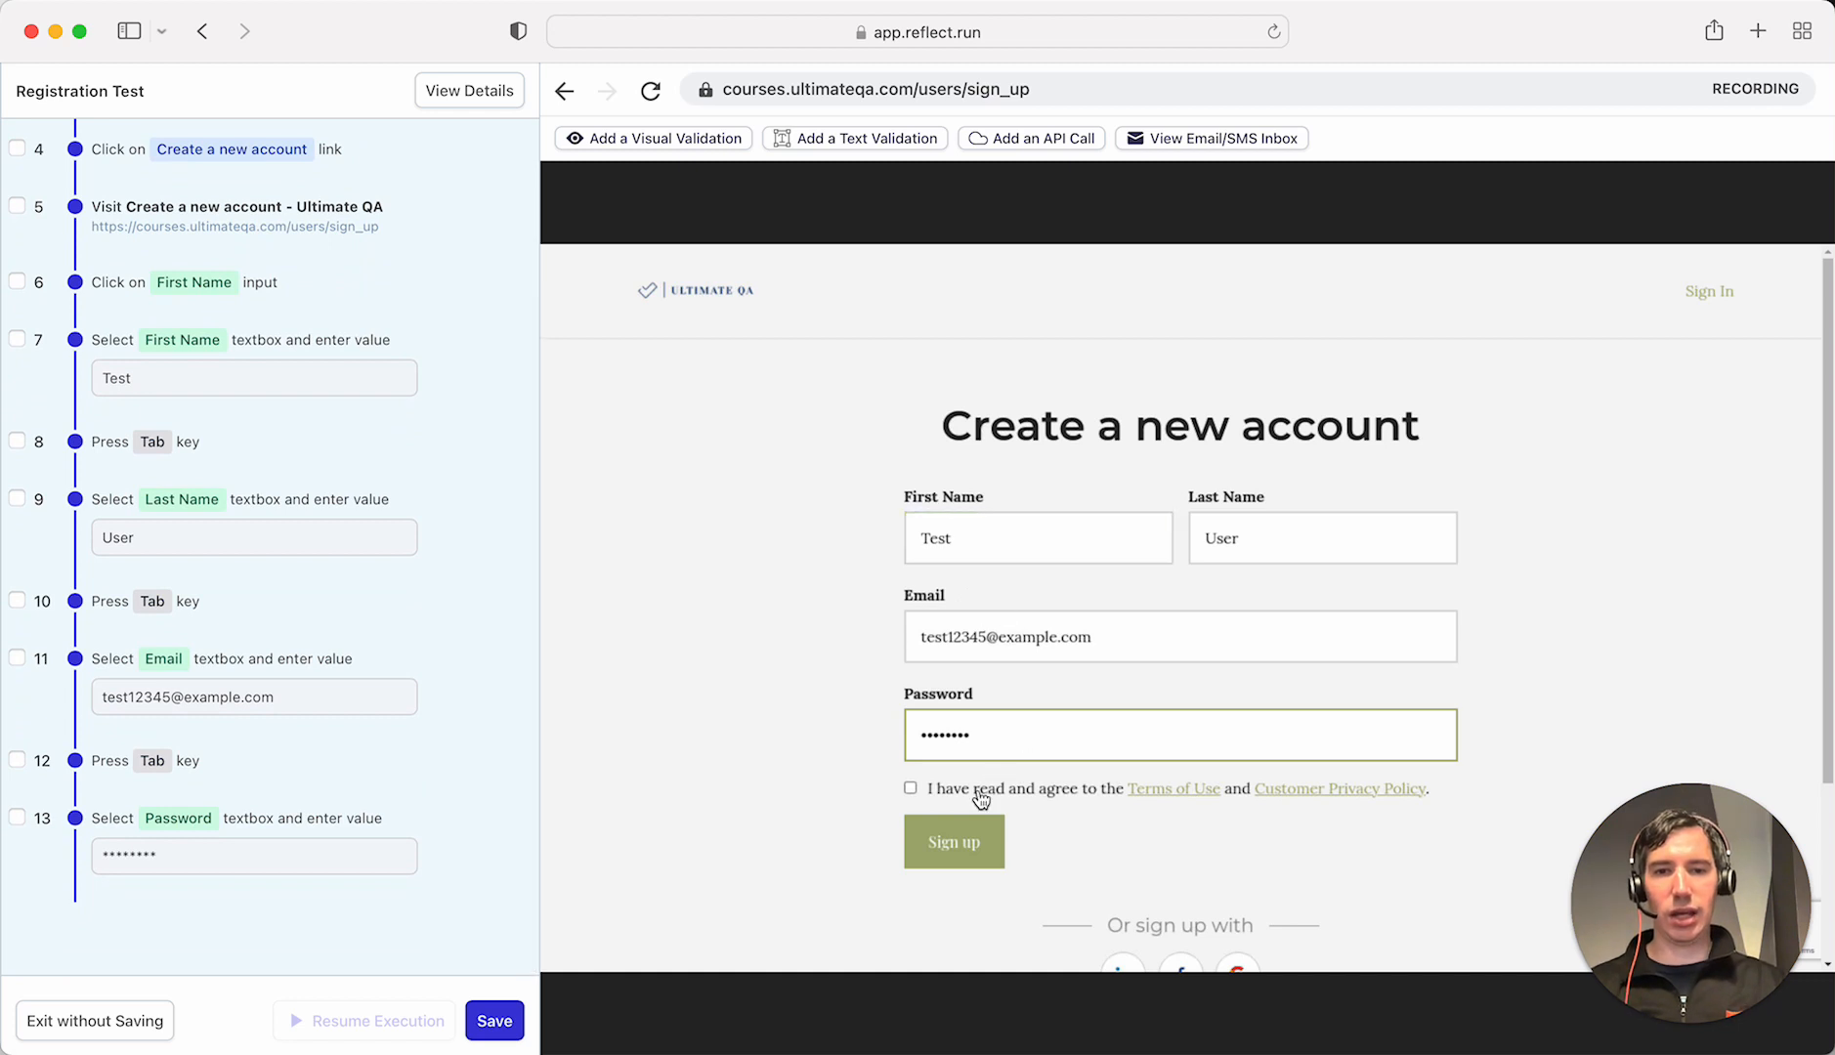
click(979, 794)
click(962, 846)
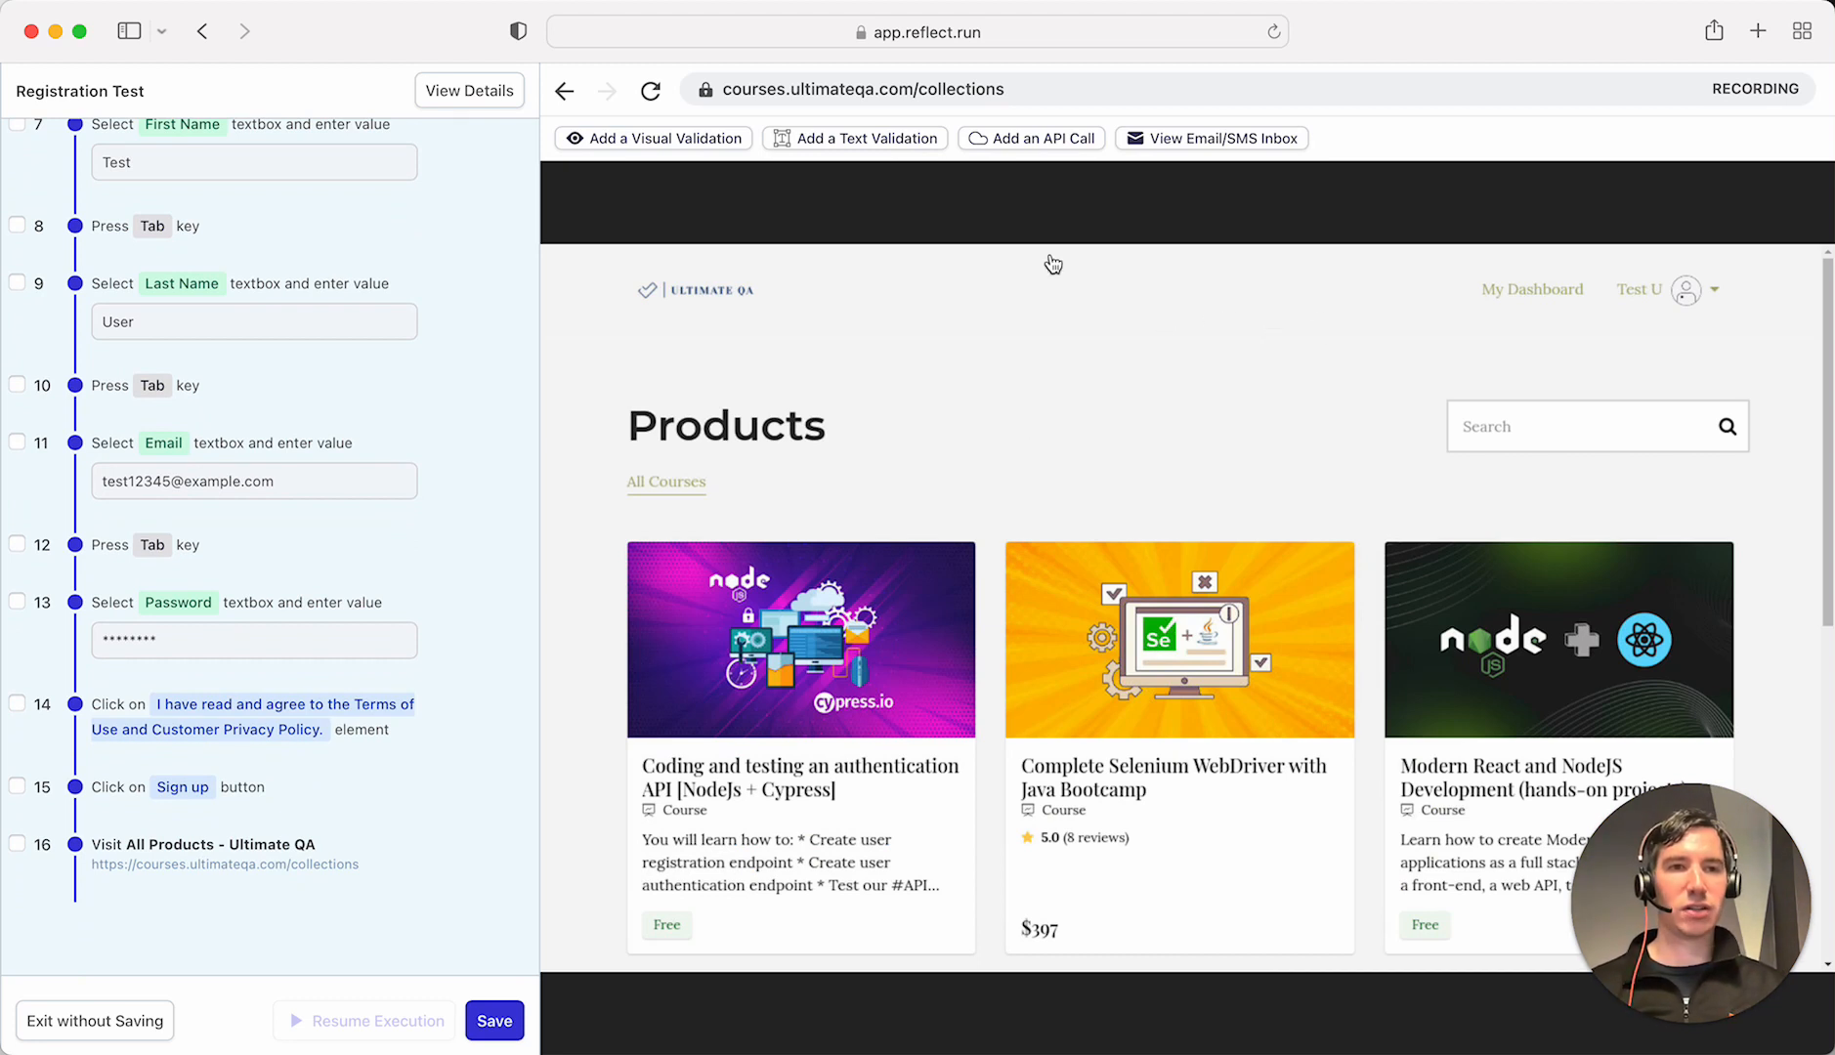
- Add a text validation on the Test U account menu, retrying after a failed capture, and save it
click(857, 140)
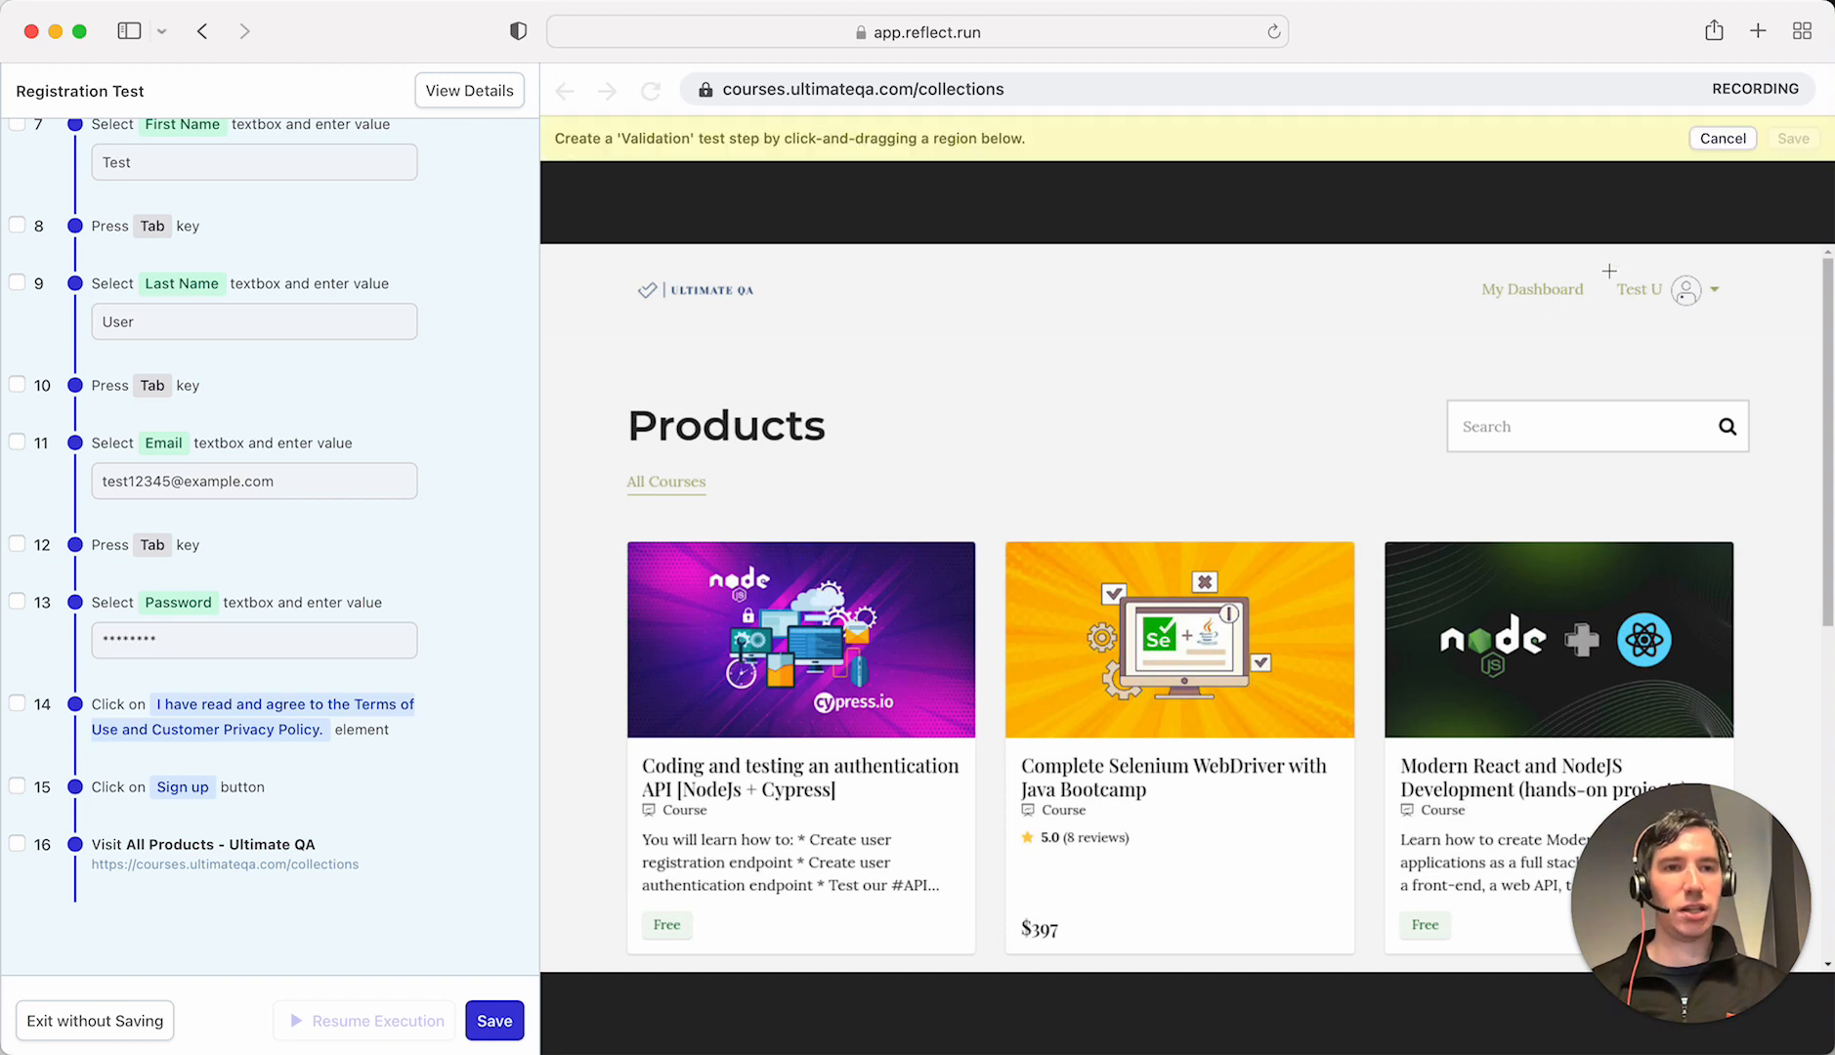
drag(1606, 267, 1700, 317)
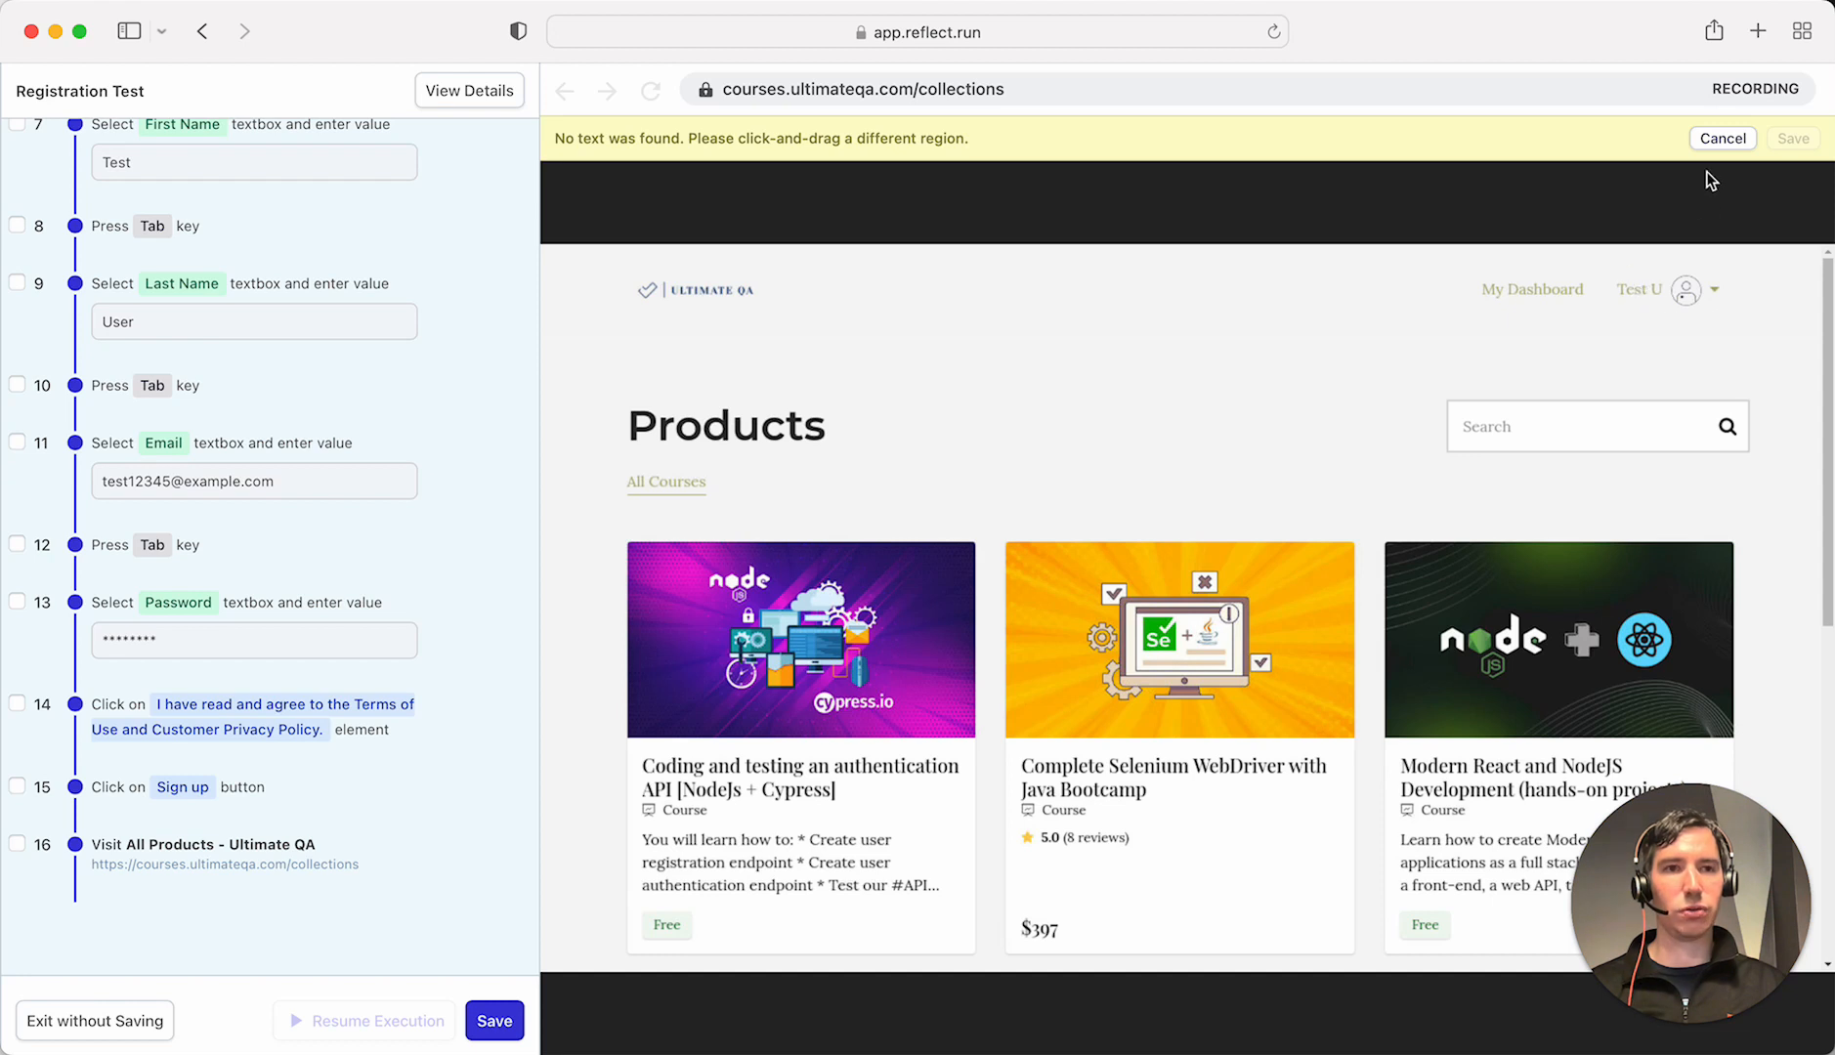
click(1723, 138)
click(848, 138)
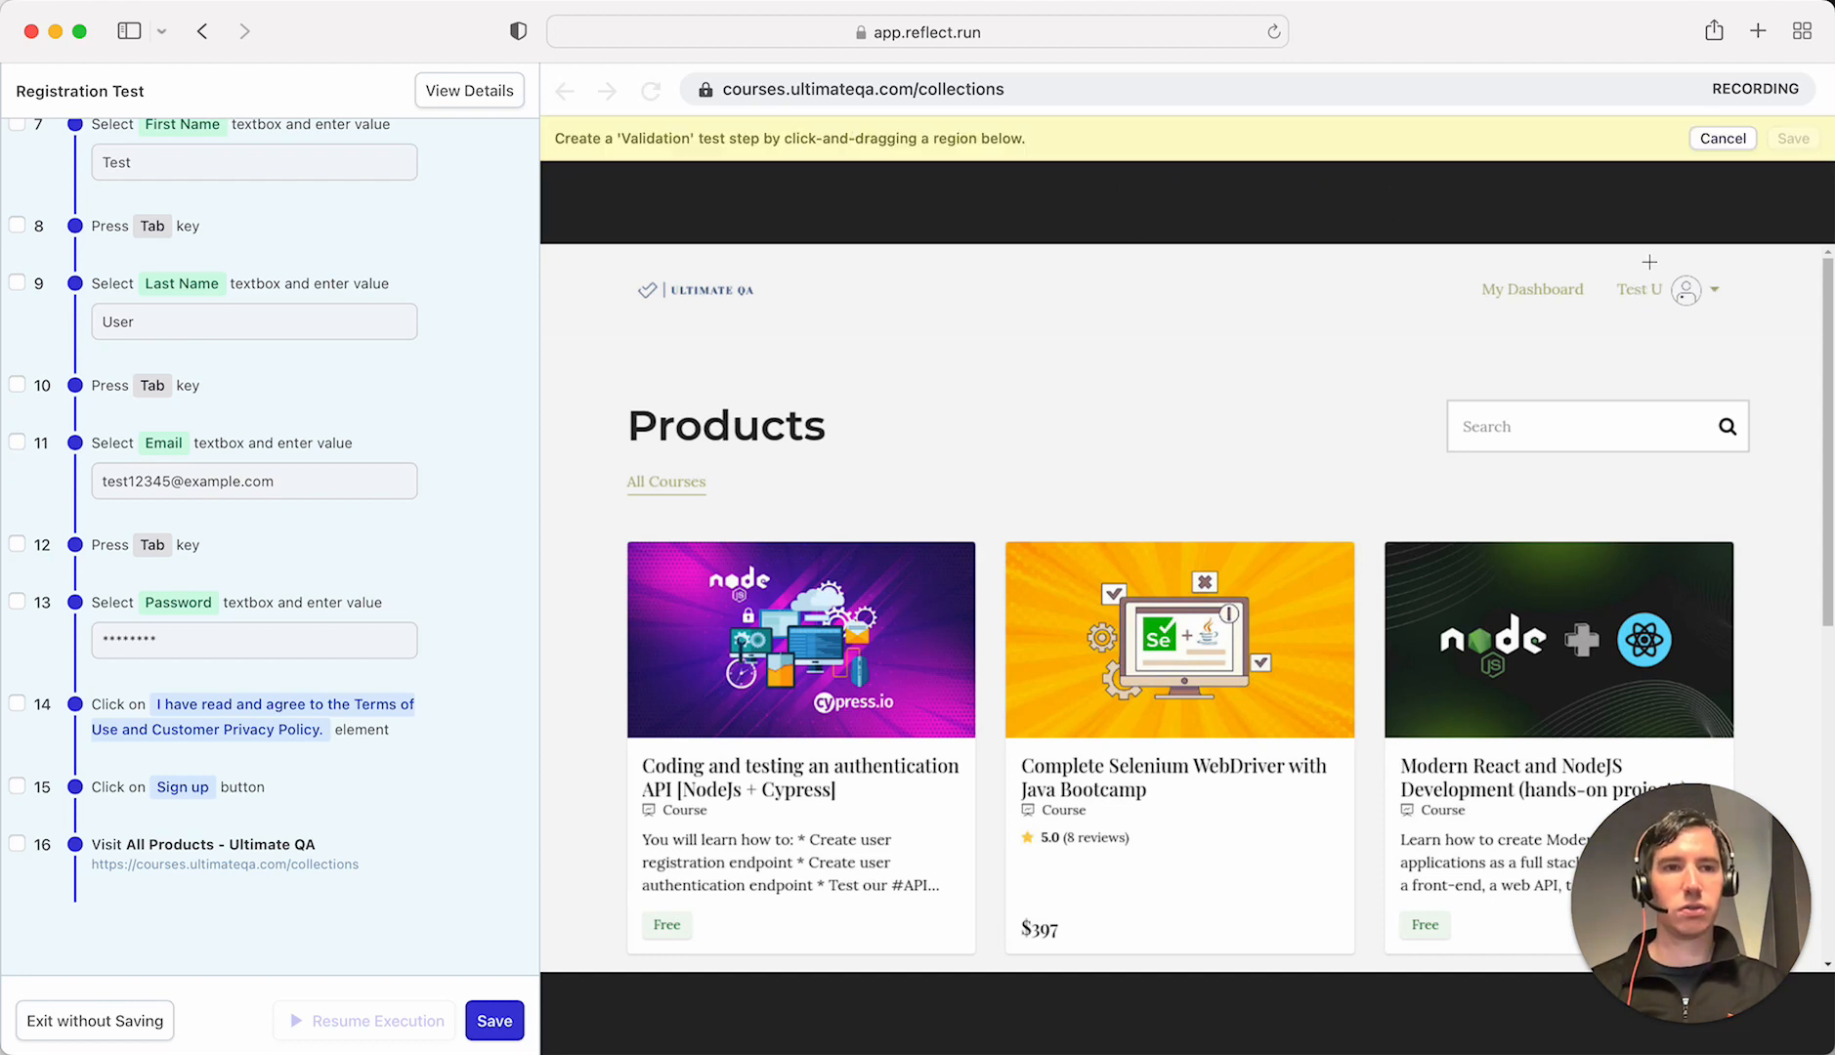
drag(1606, 269, 1779, 344)
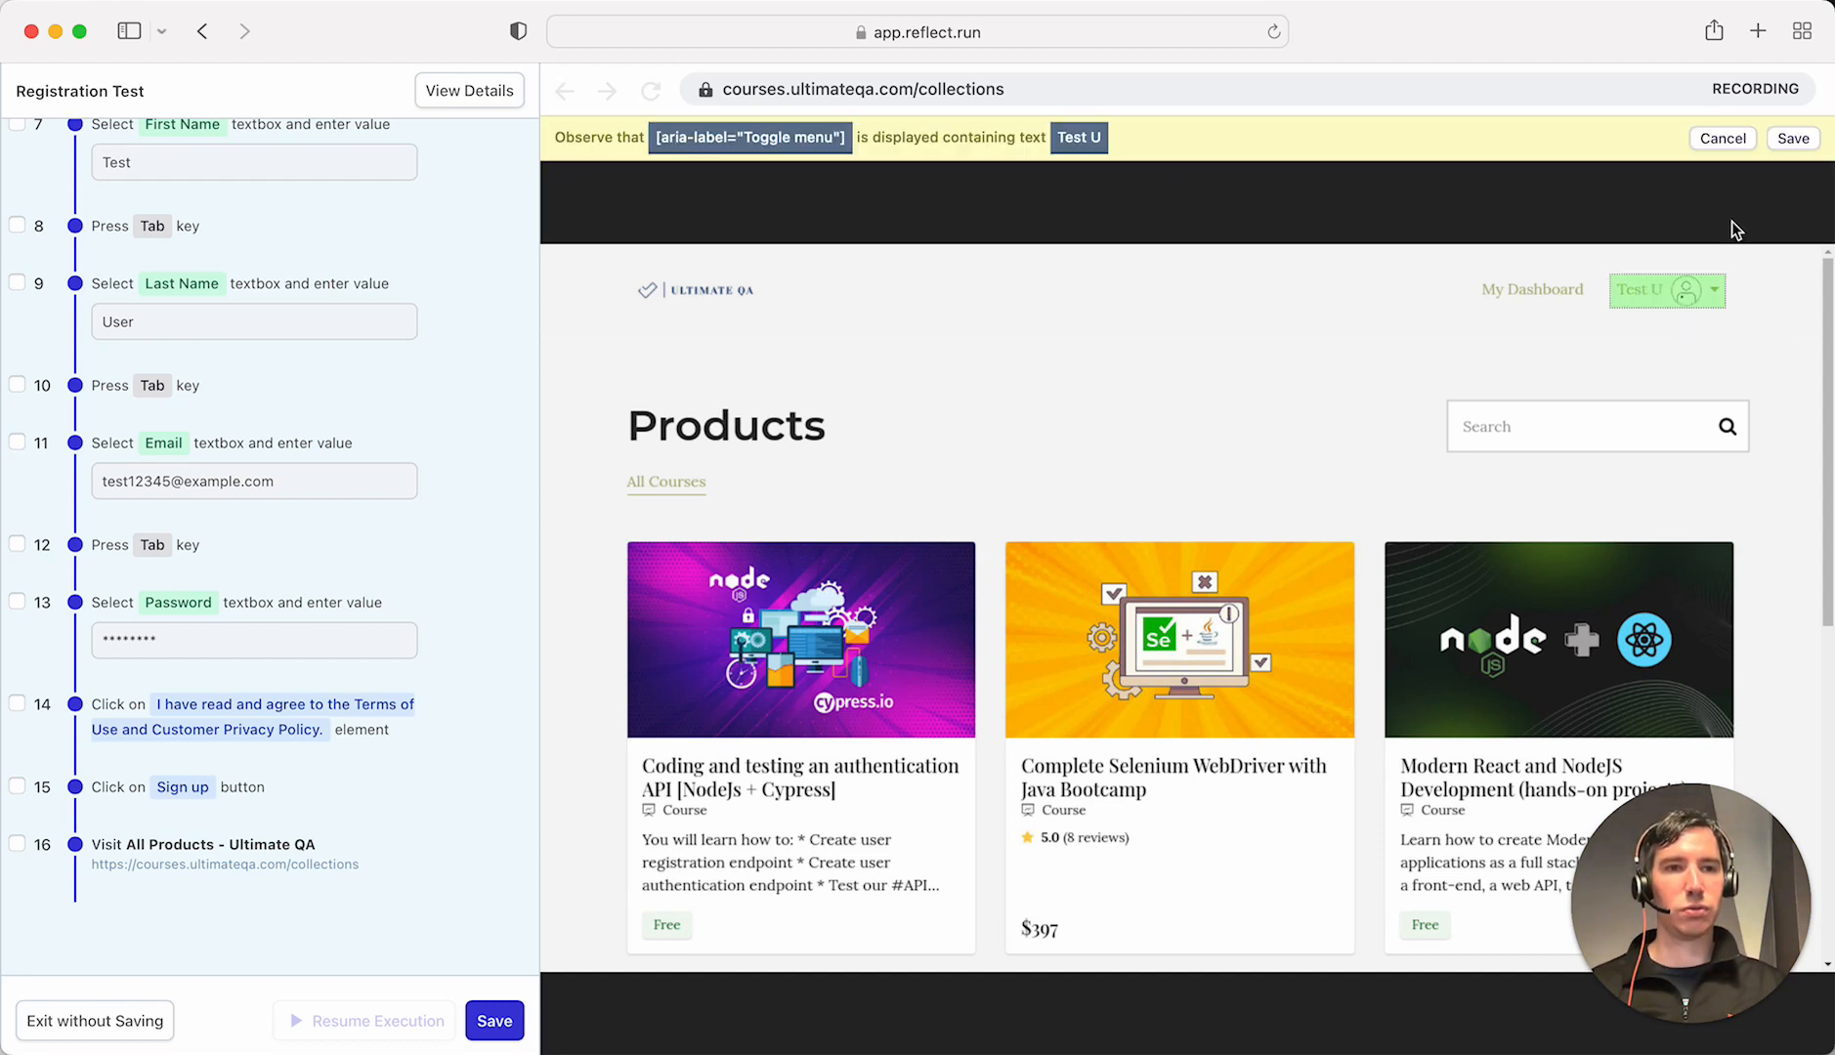
click(1794, 138)
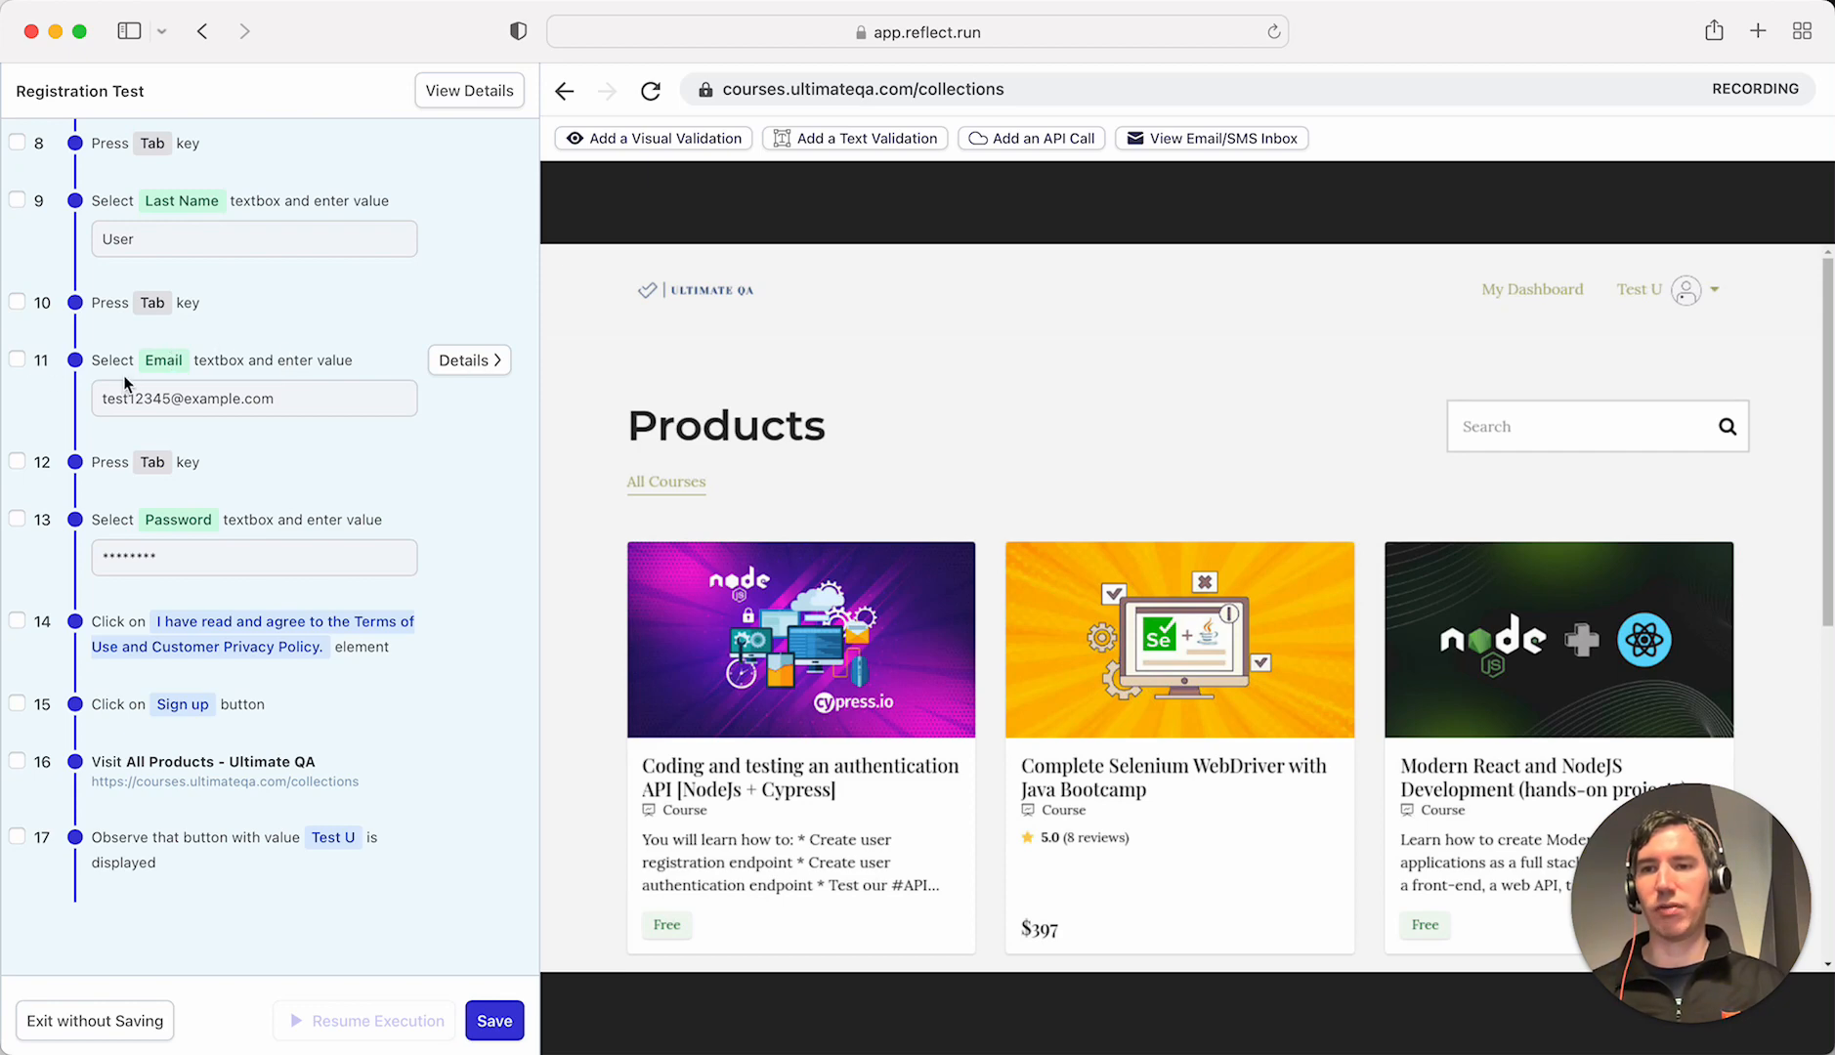
- Open step 11's details and highlight 12345 in its e-mail input text
click(470, 367)
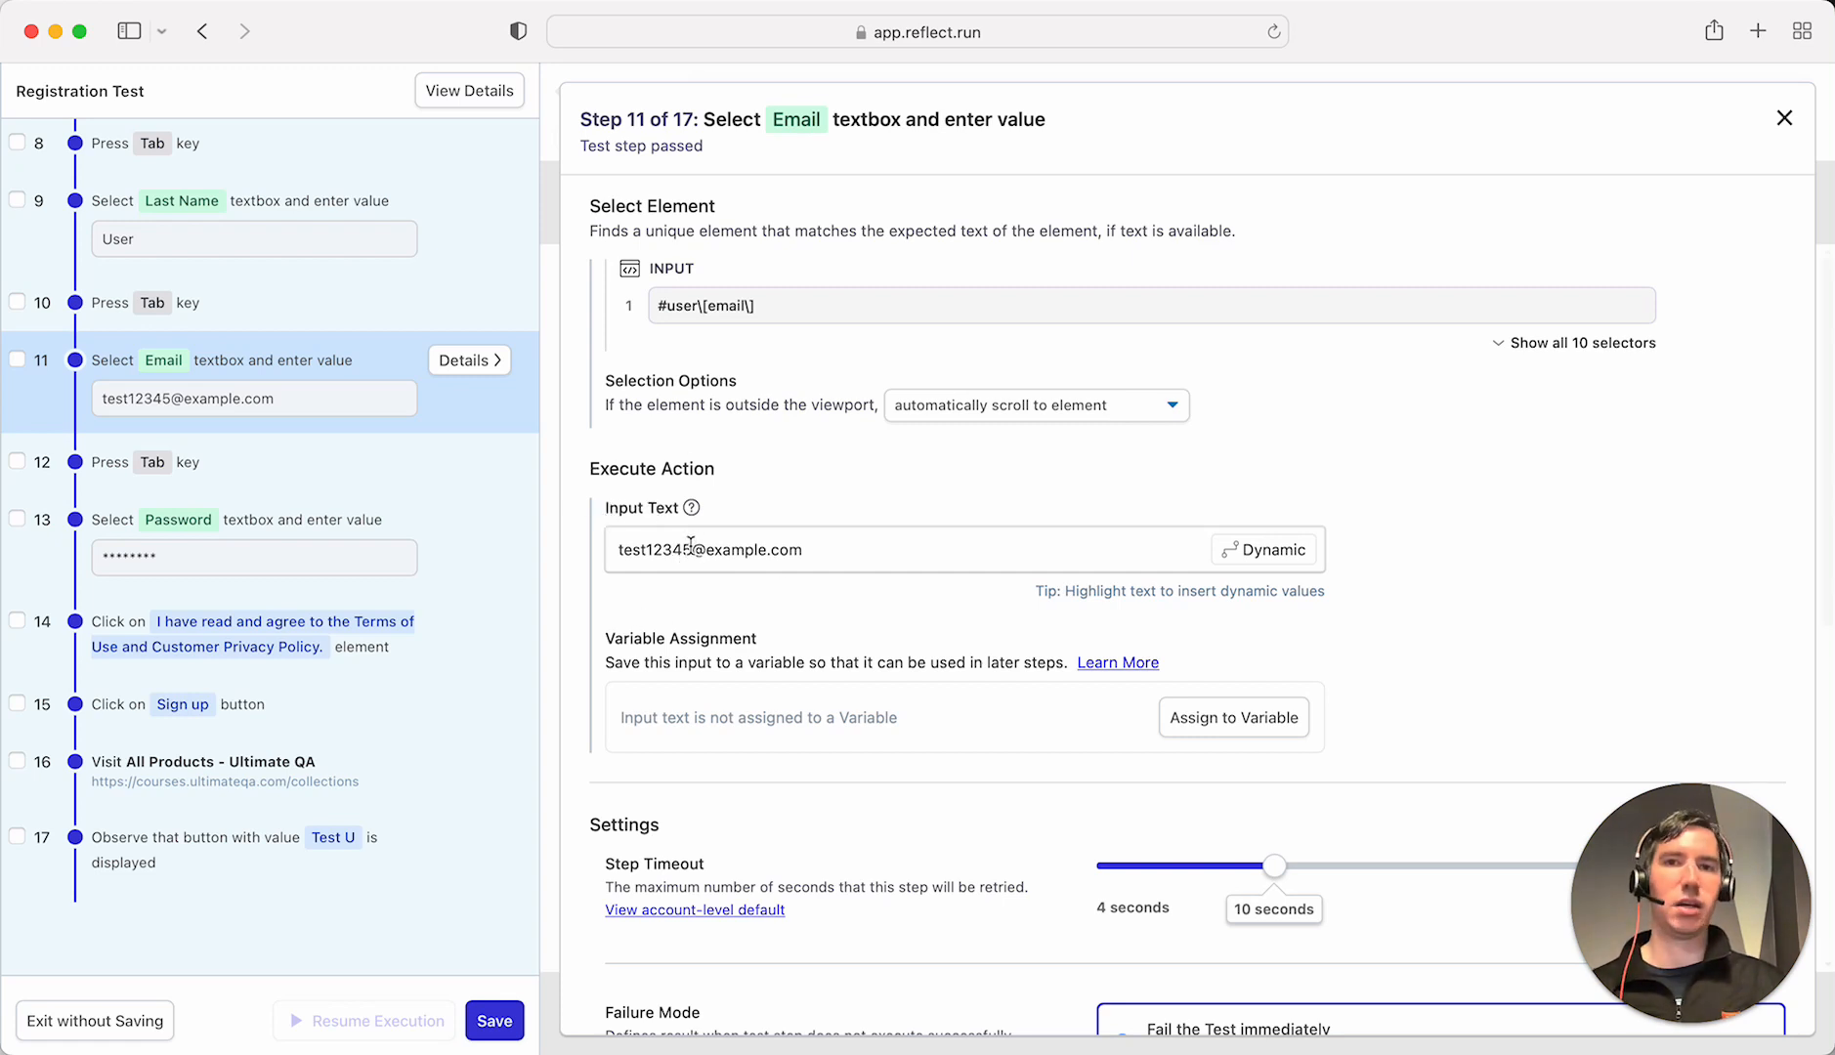
drag(690, 544, 645, 553)
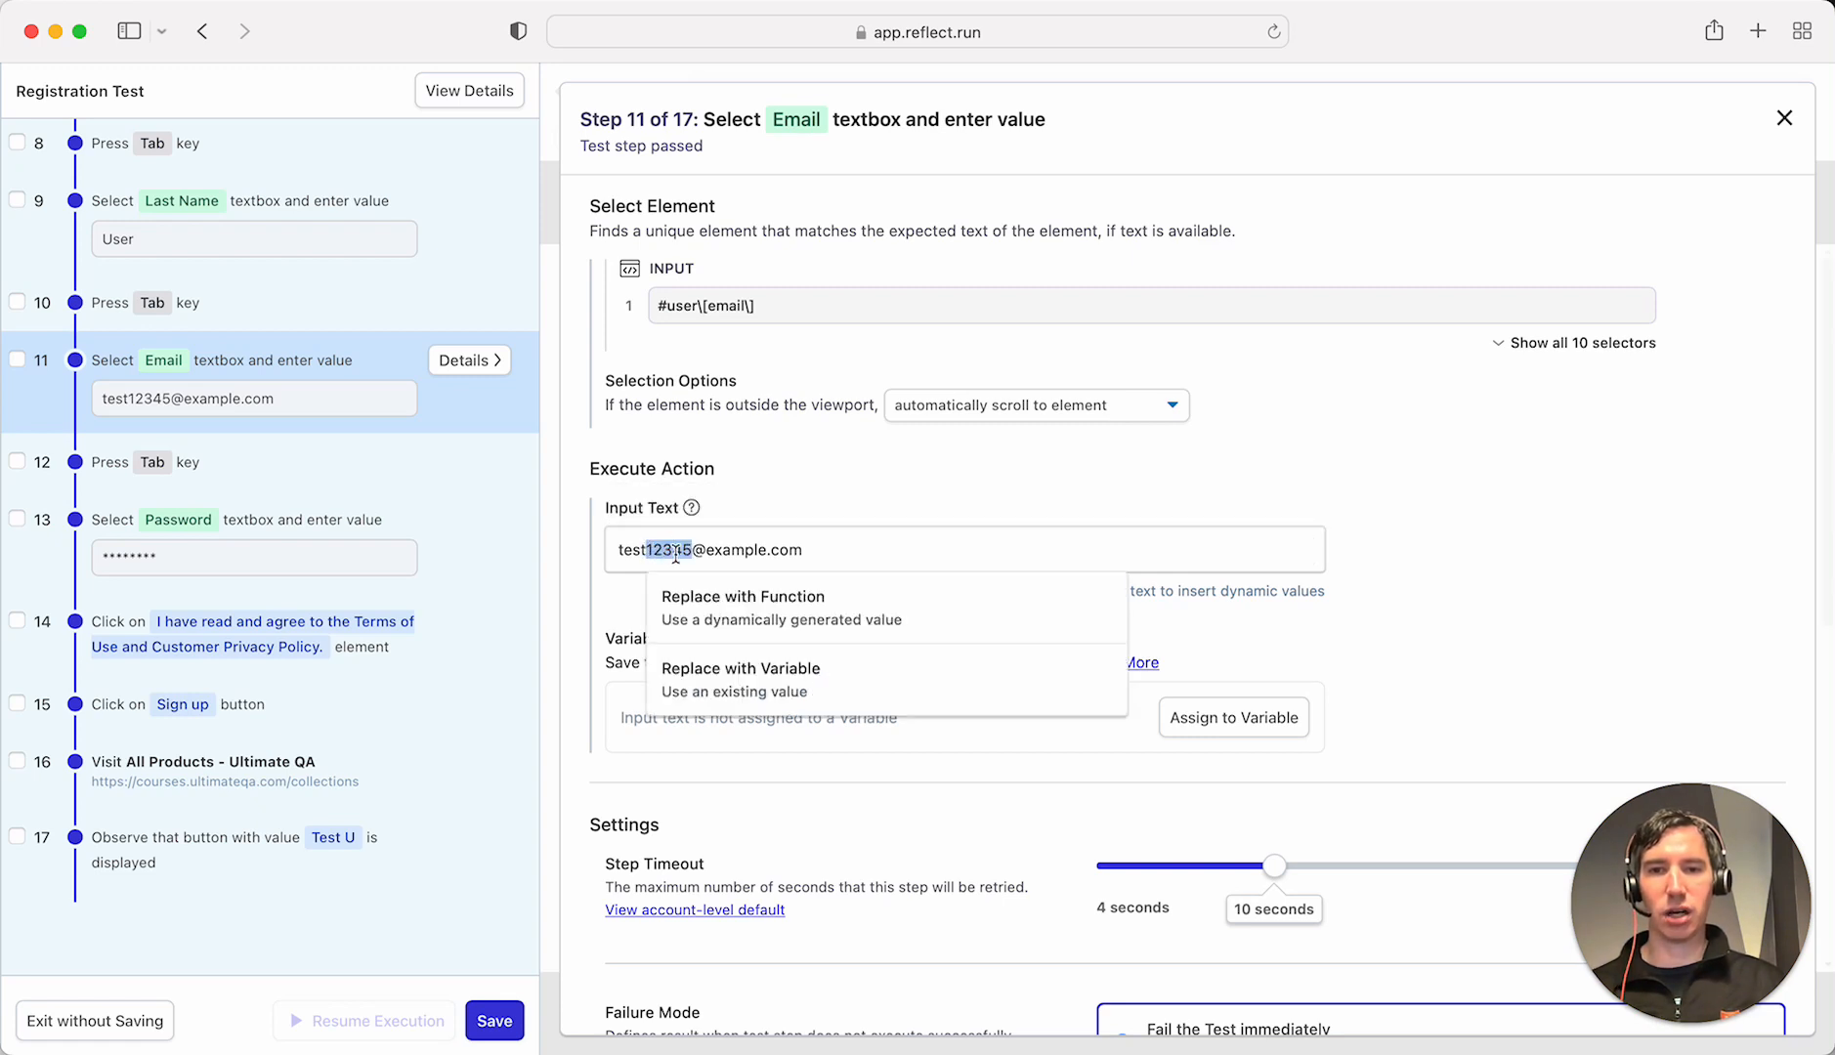
- Replace 12345 in the e-mail value with a num() function generating 10 random digits
click(750, 613)
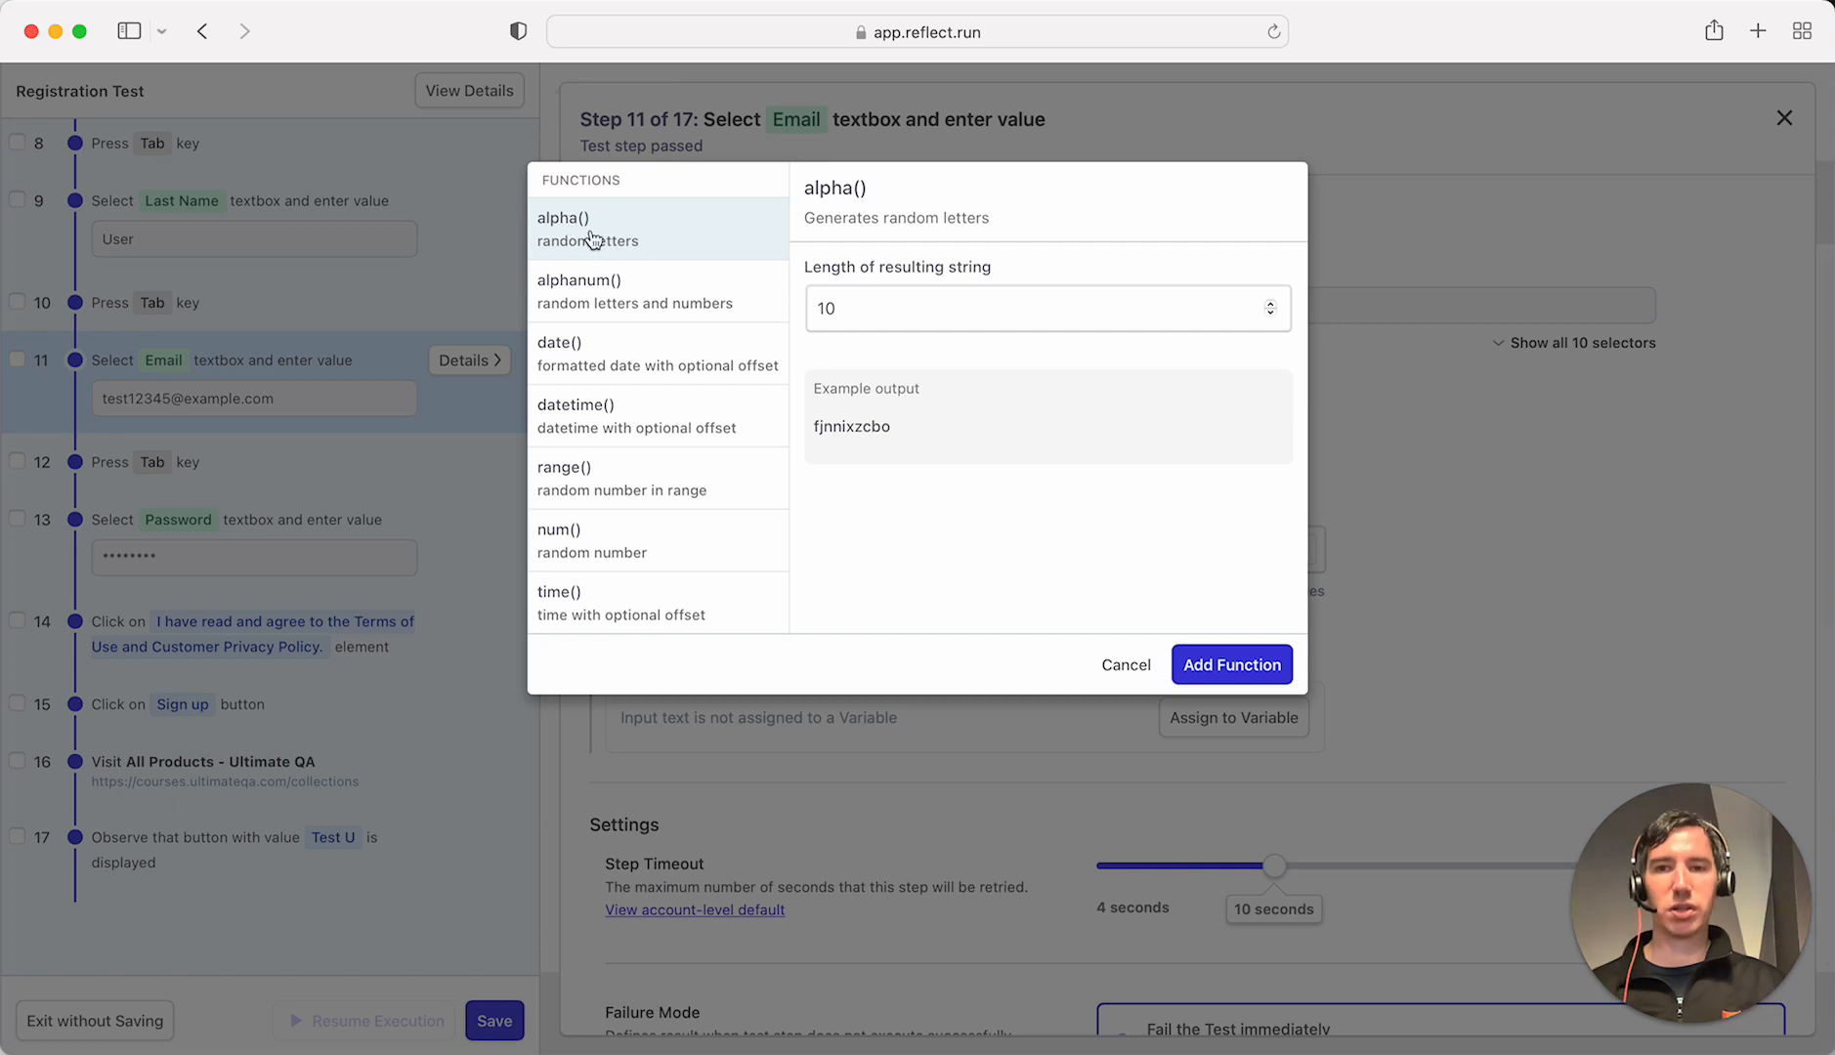
click(671, 298)
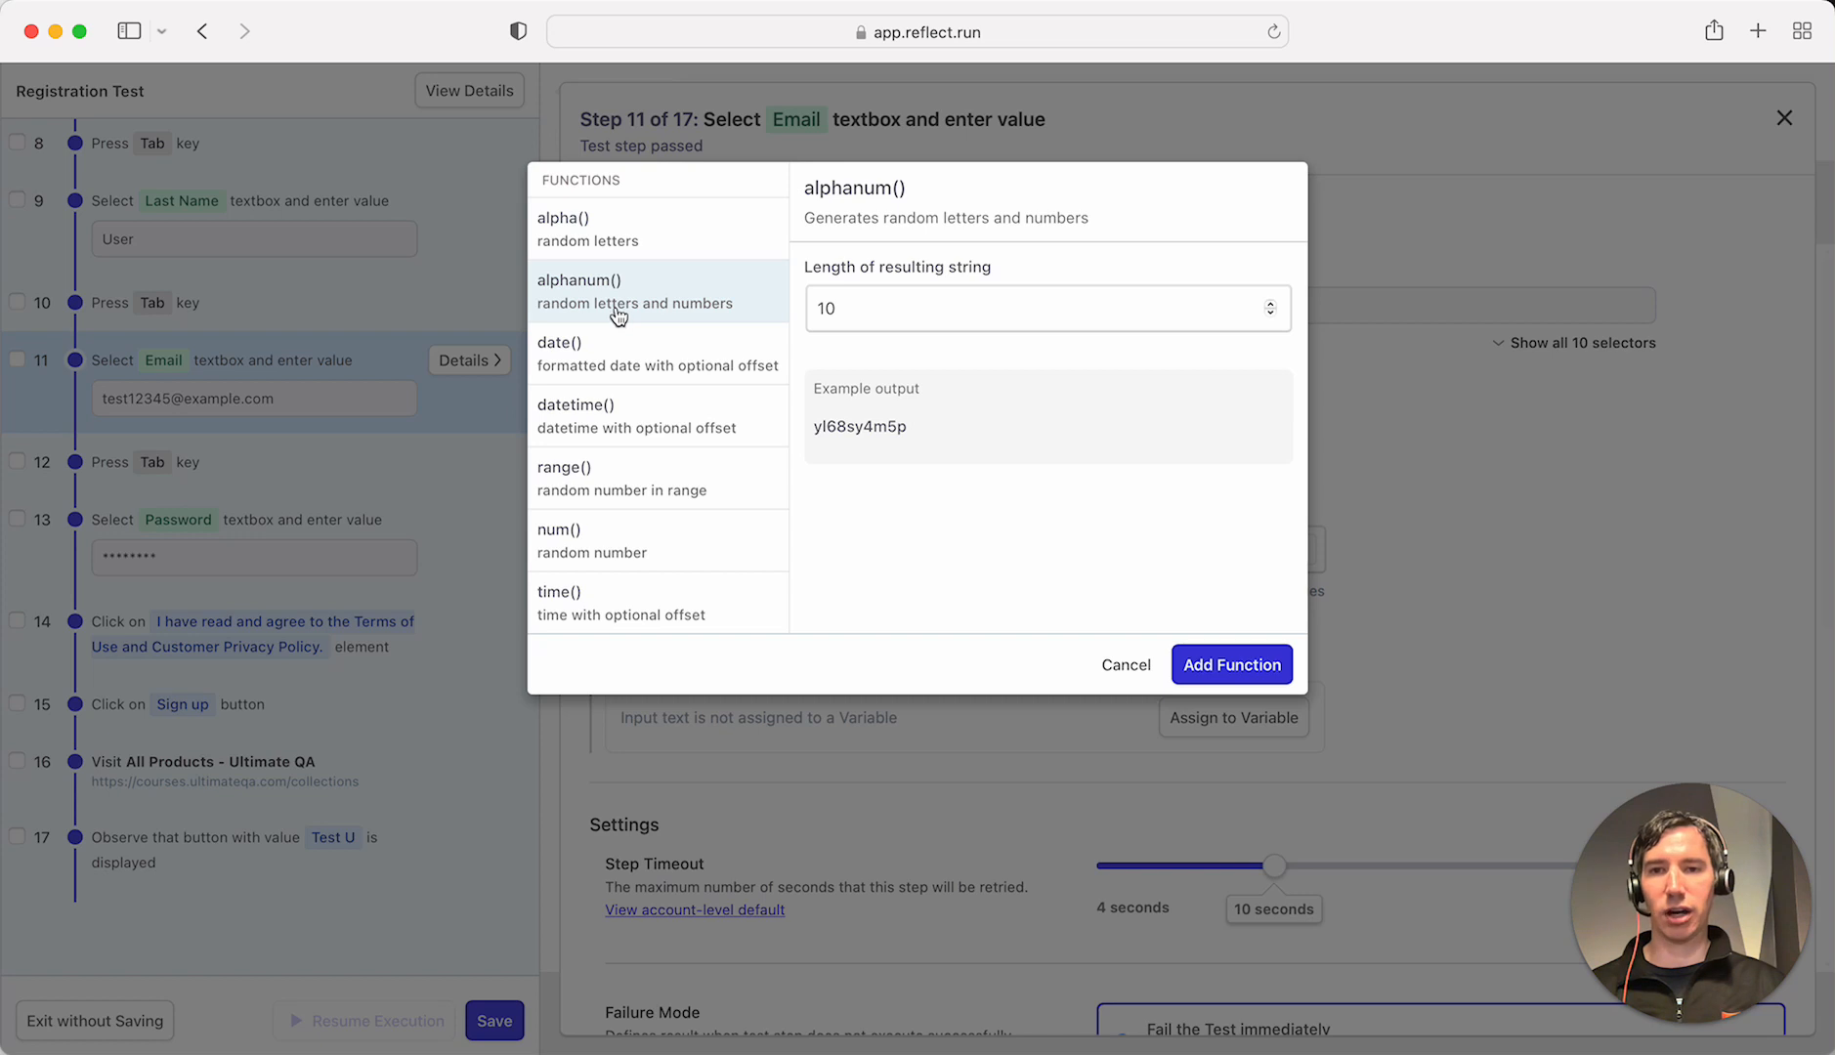
click(626, 354)
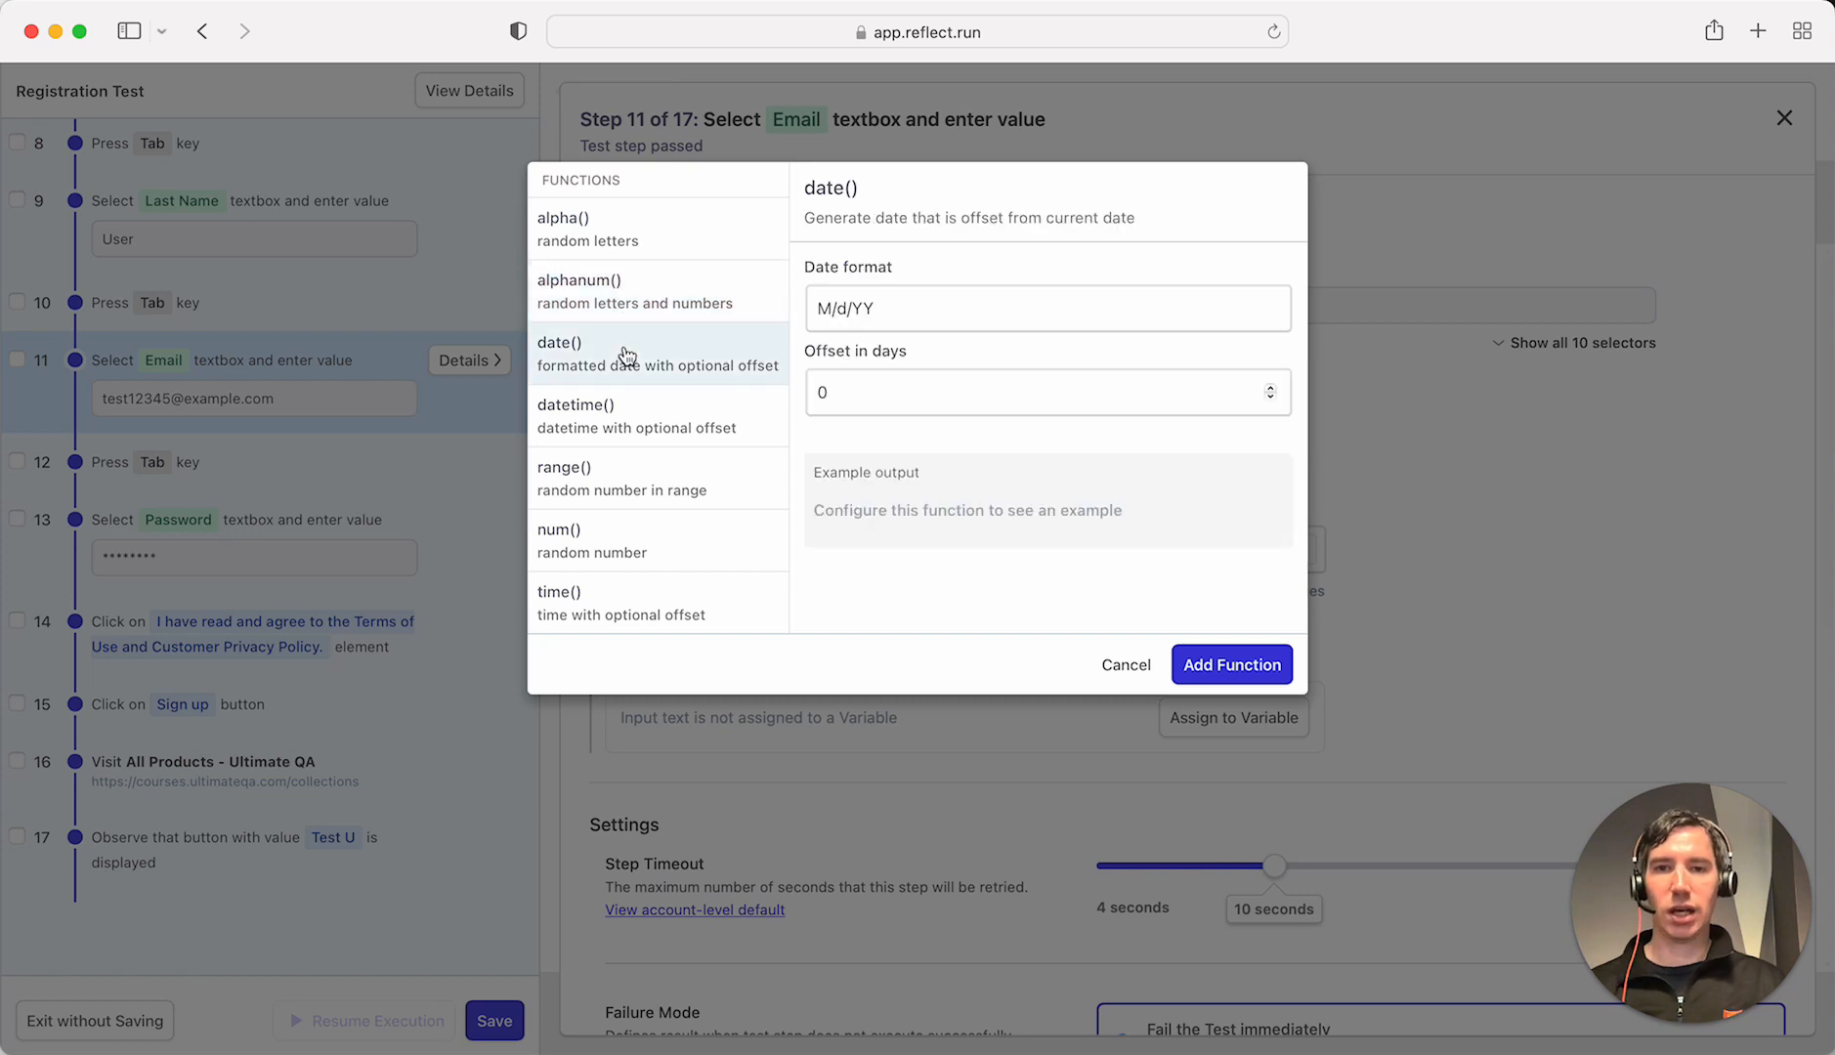
click(881, 401)
key(BackSpace)
text(7)
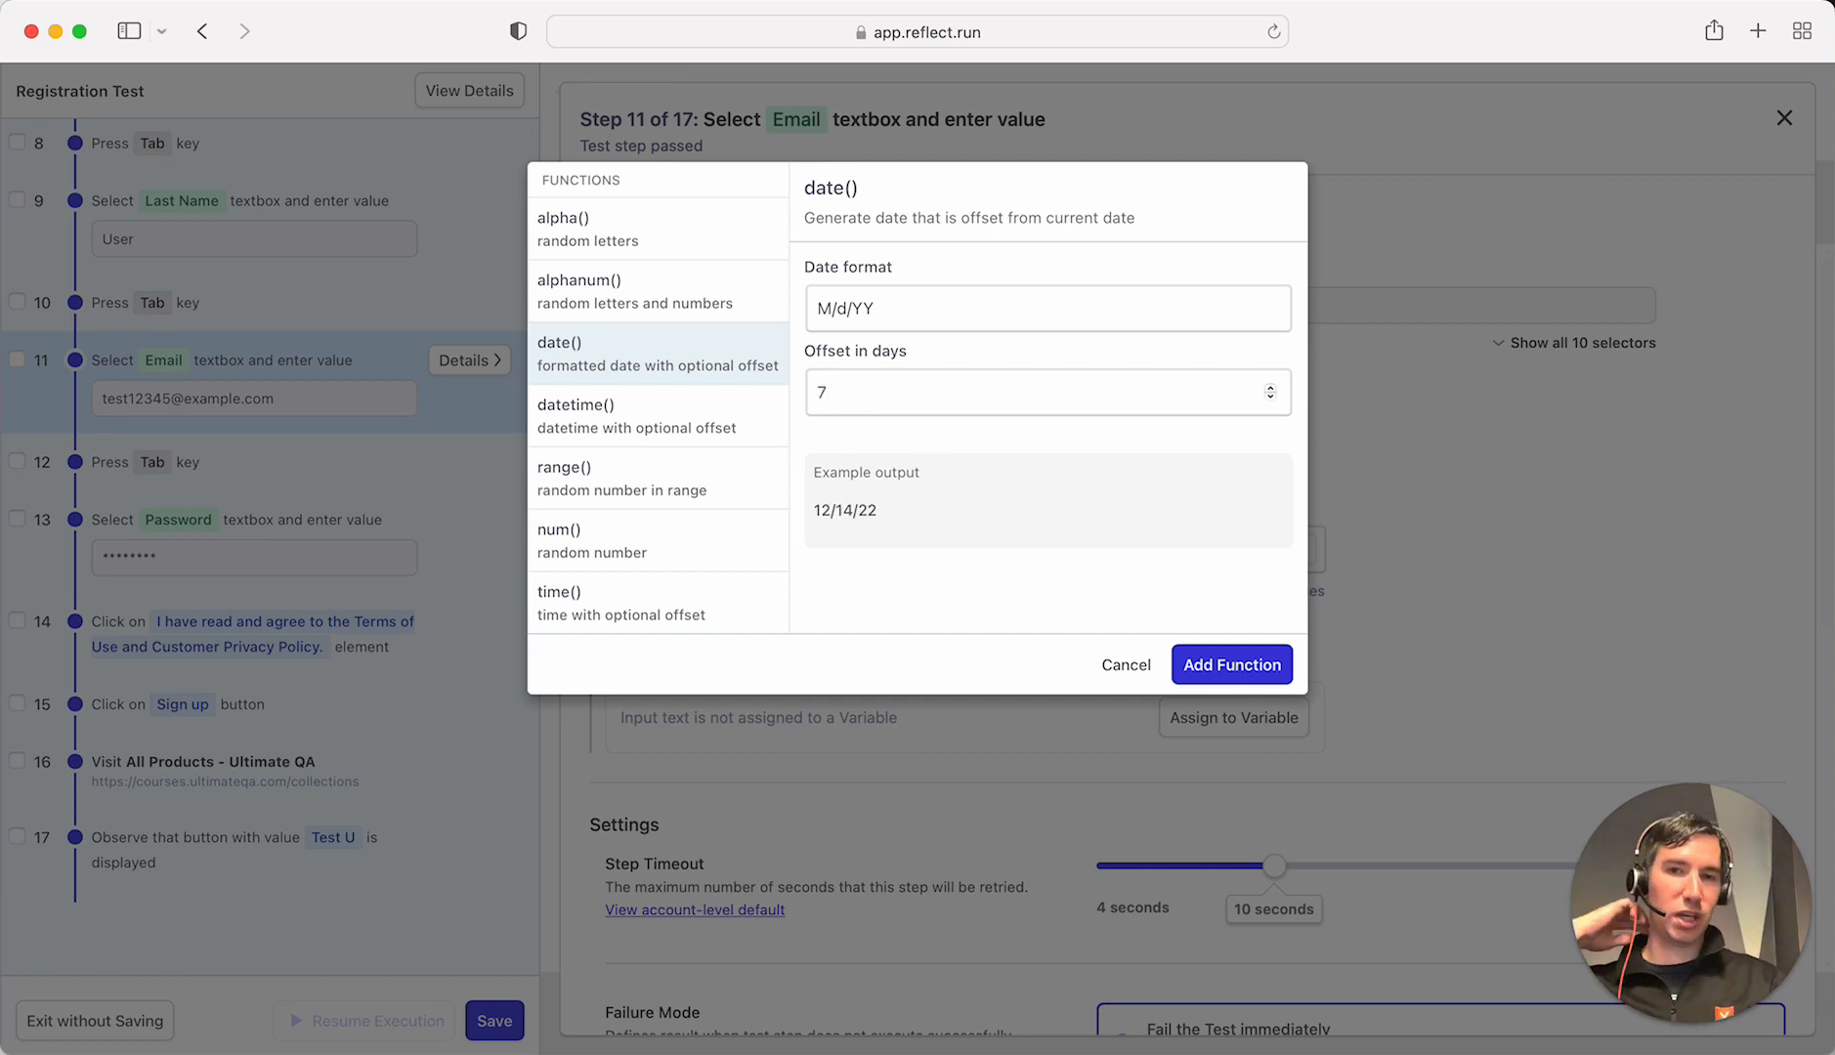
click(604, 541)
click(860, 315)
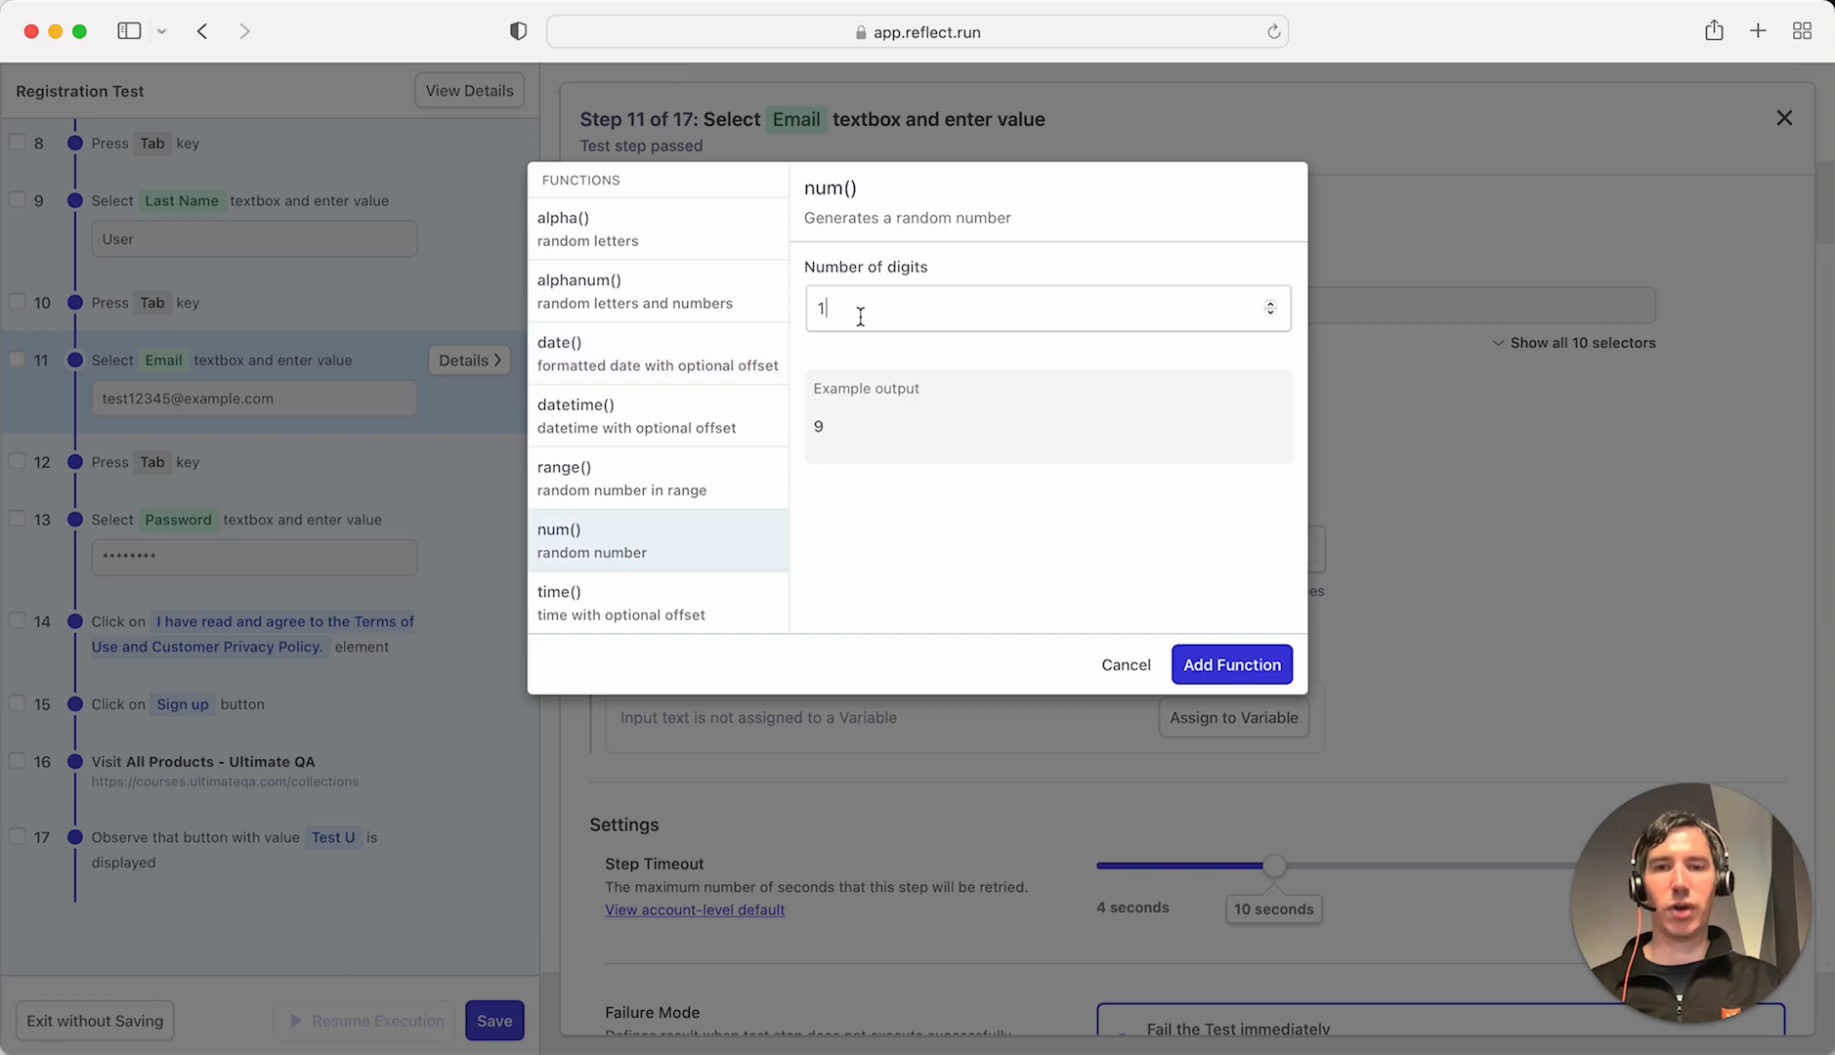
text(0)
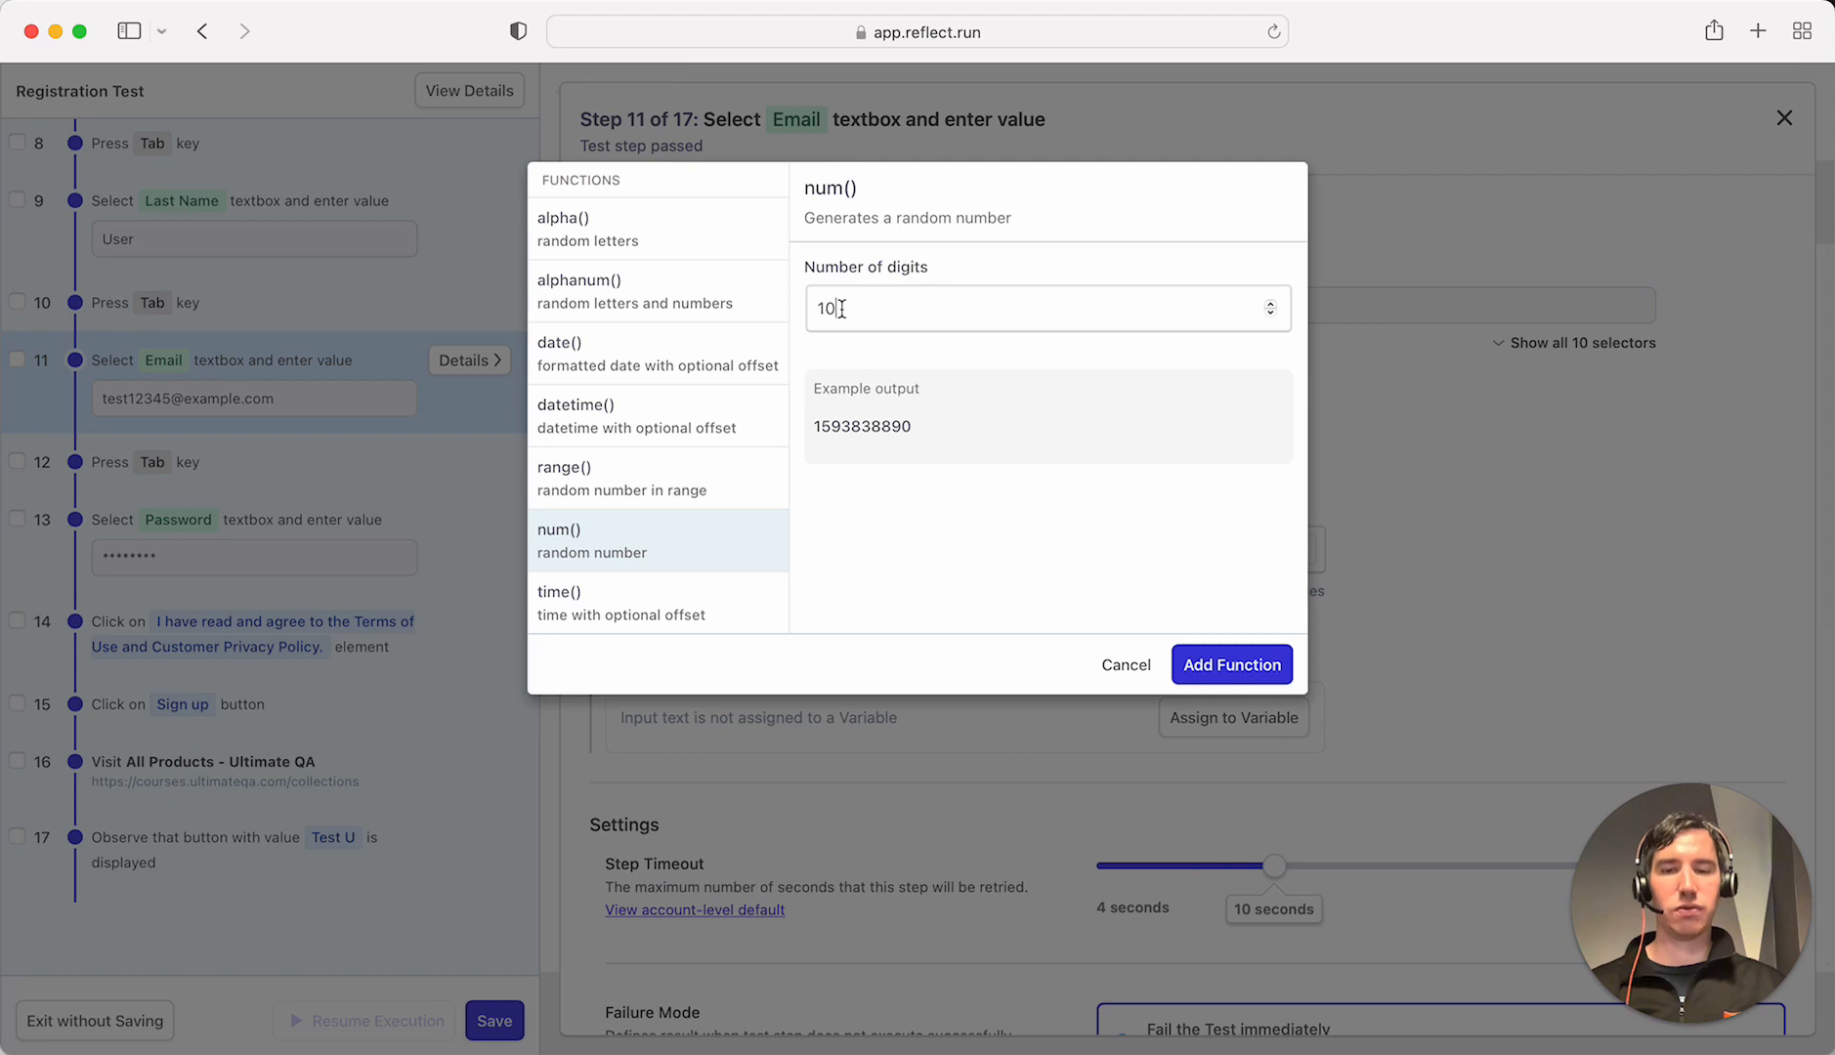
click(1233, 667)
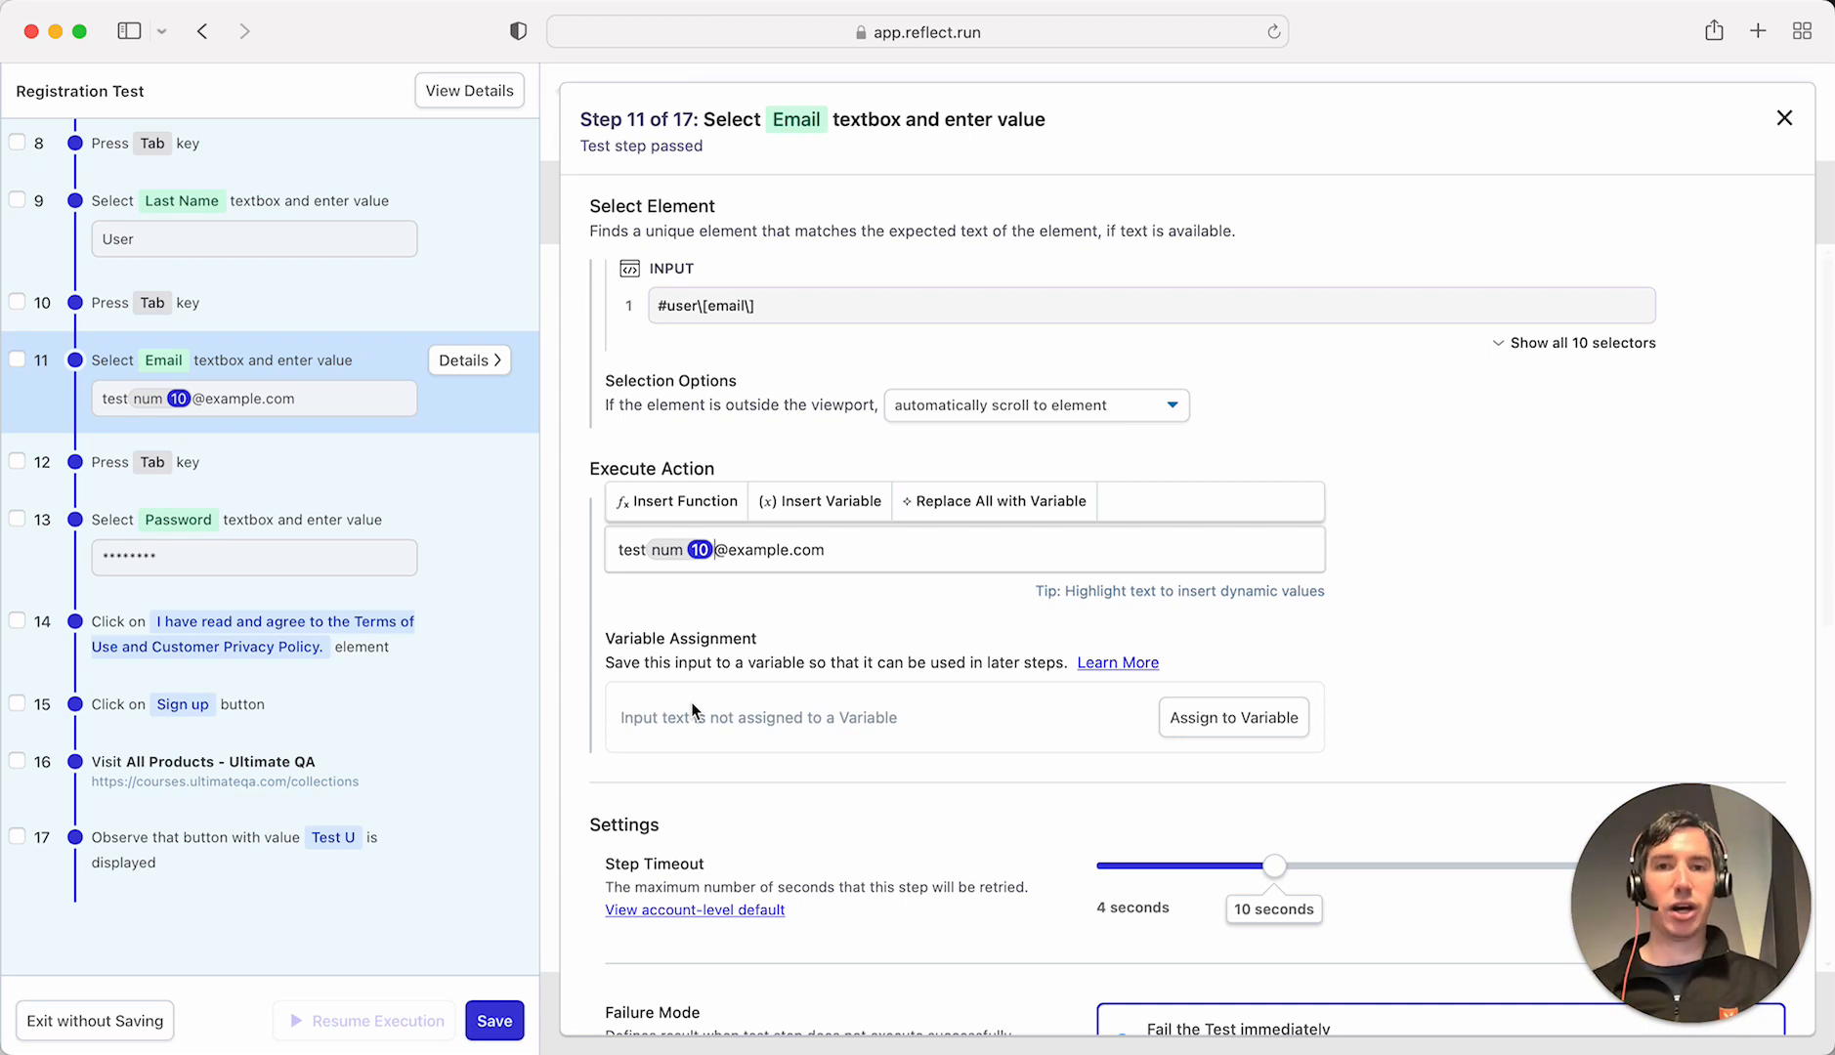
- Assign the e-mail value to a 'random email' variable, then navigate via Test U to My Account
click(1258, 728)
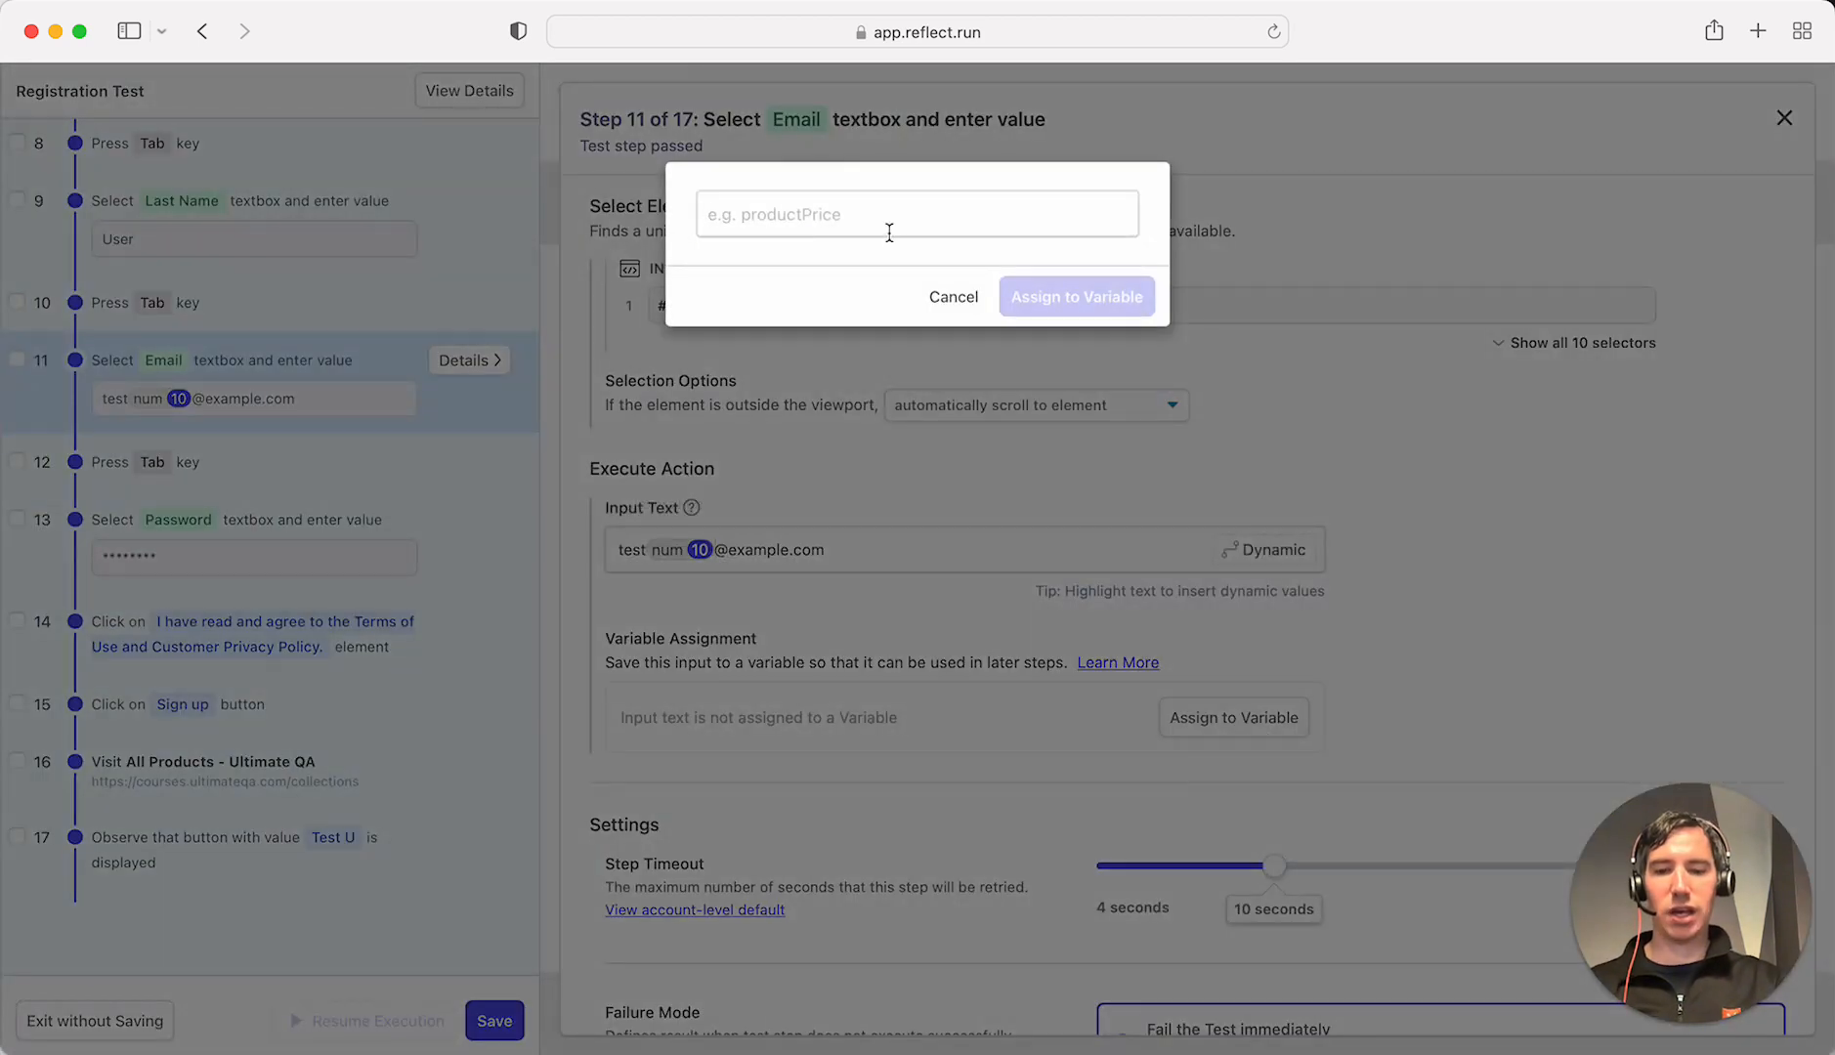
text(random email)
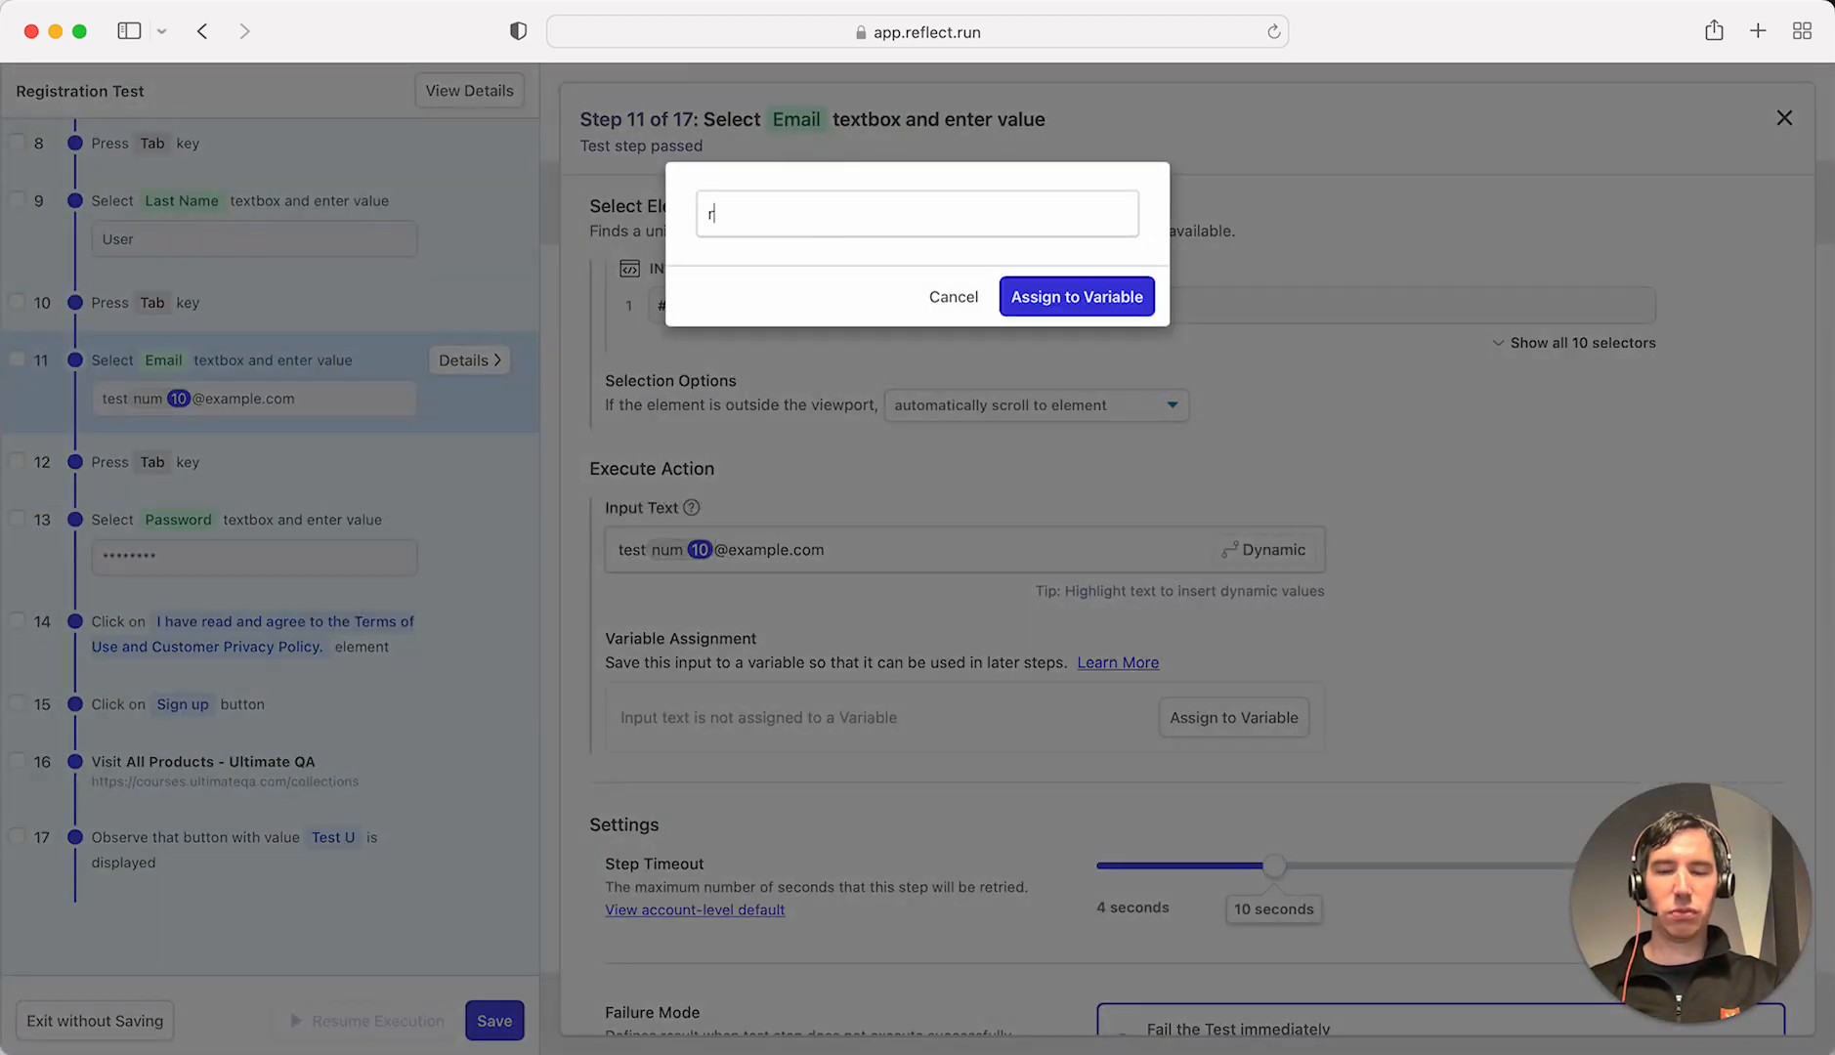
click(1114, 296)
click(1784, 118)
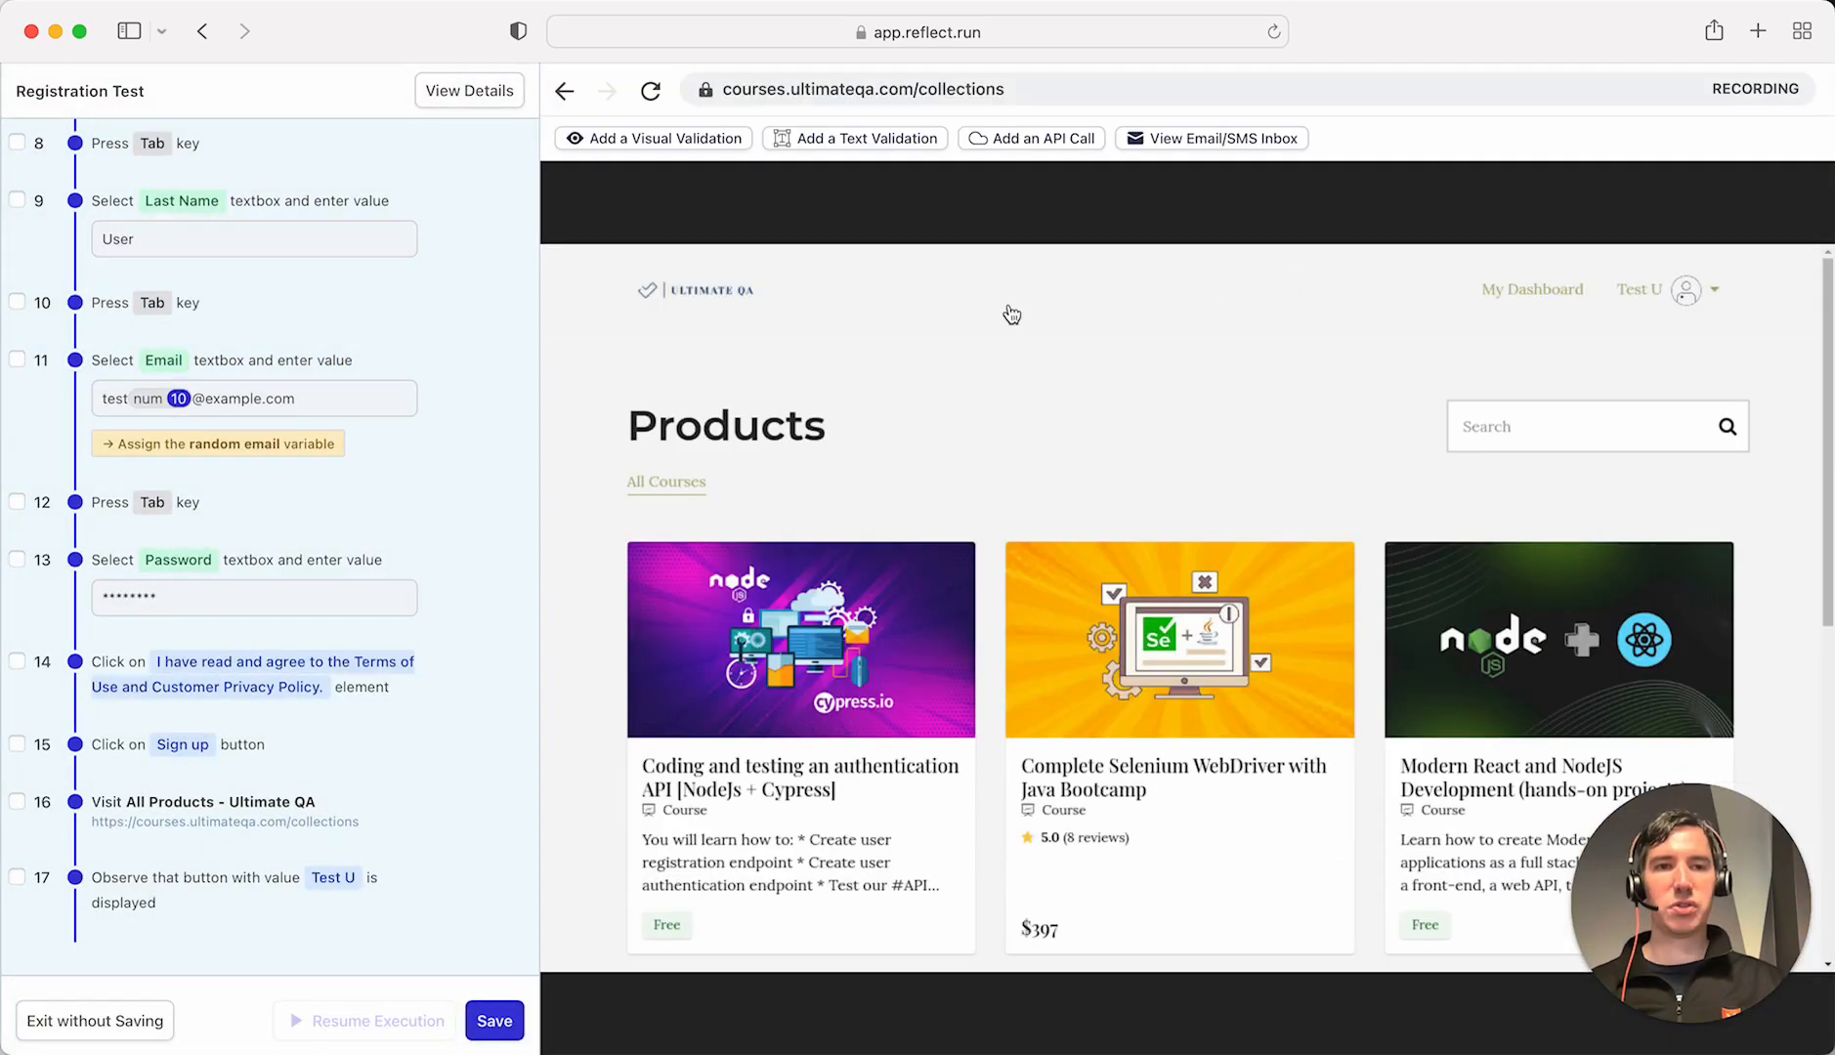
click(1645, 299)
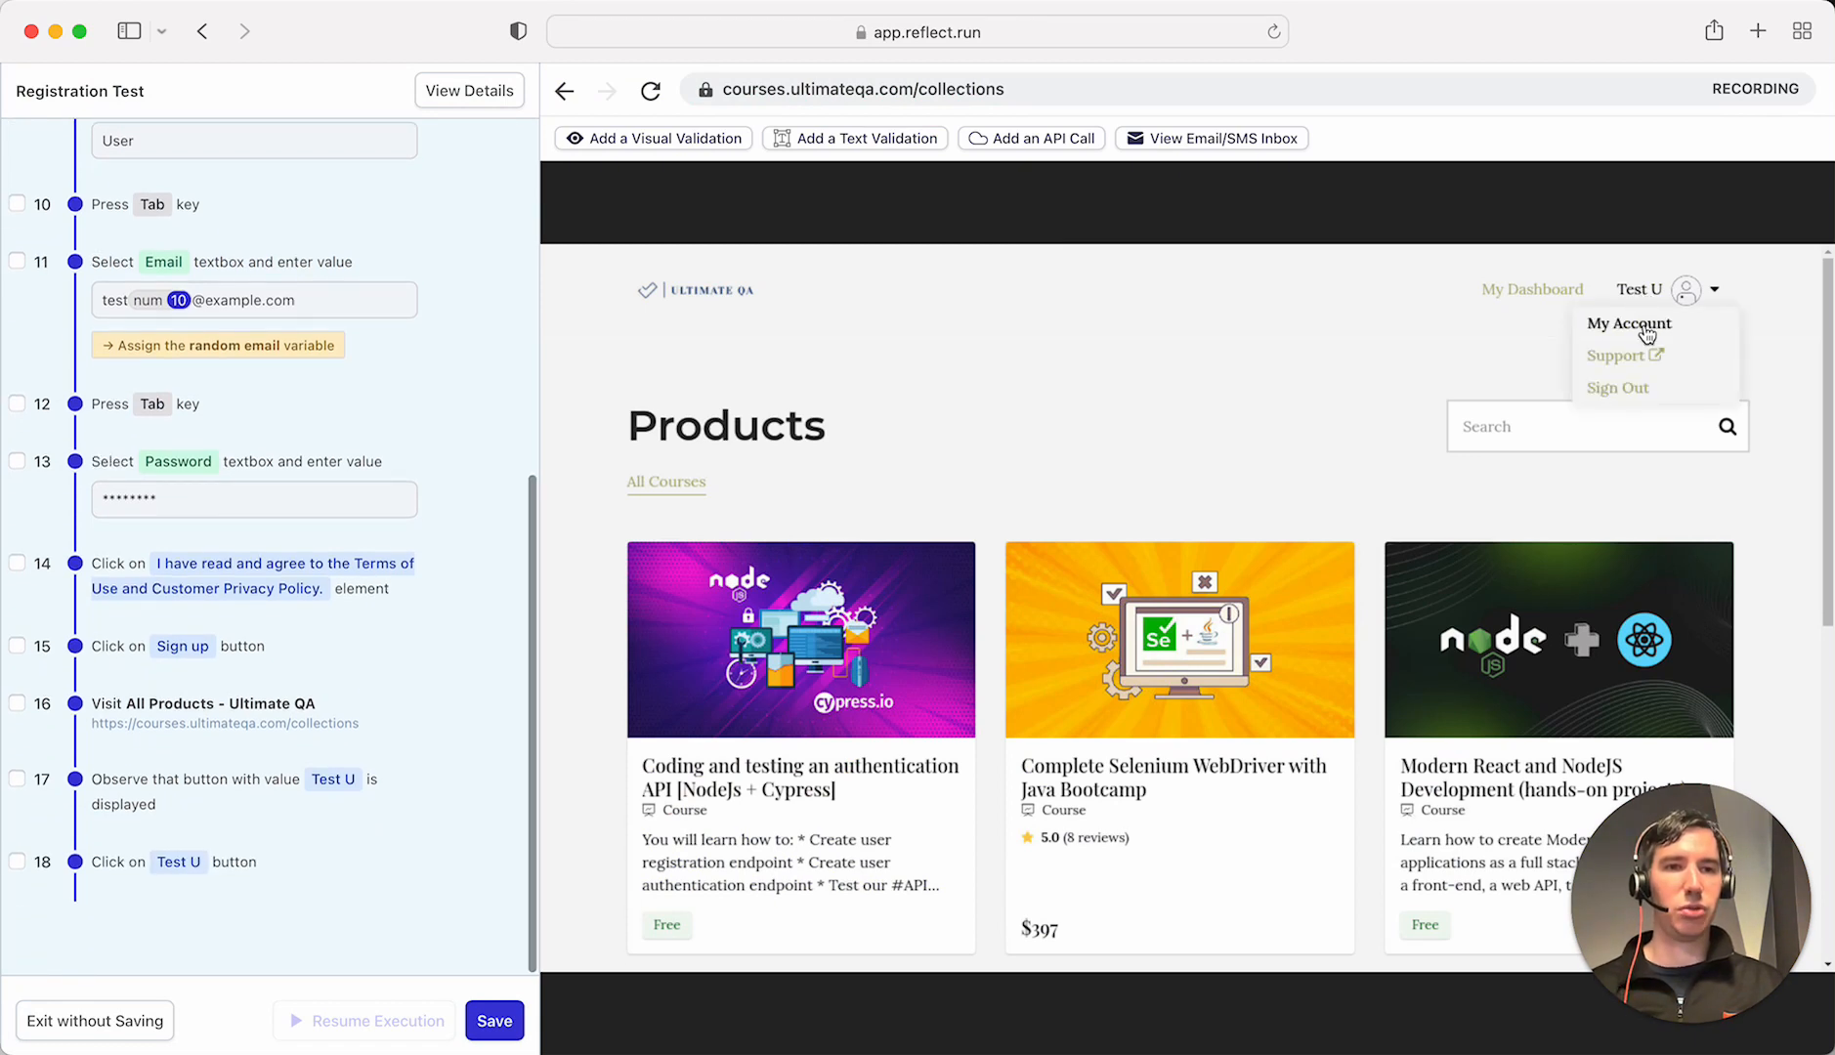
click(1647, 330)
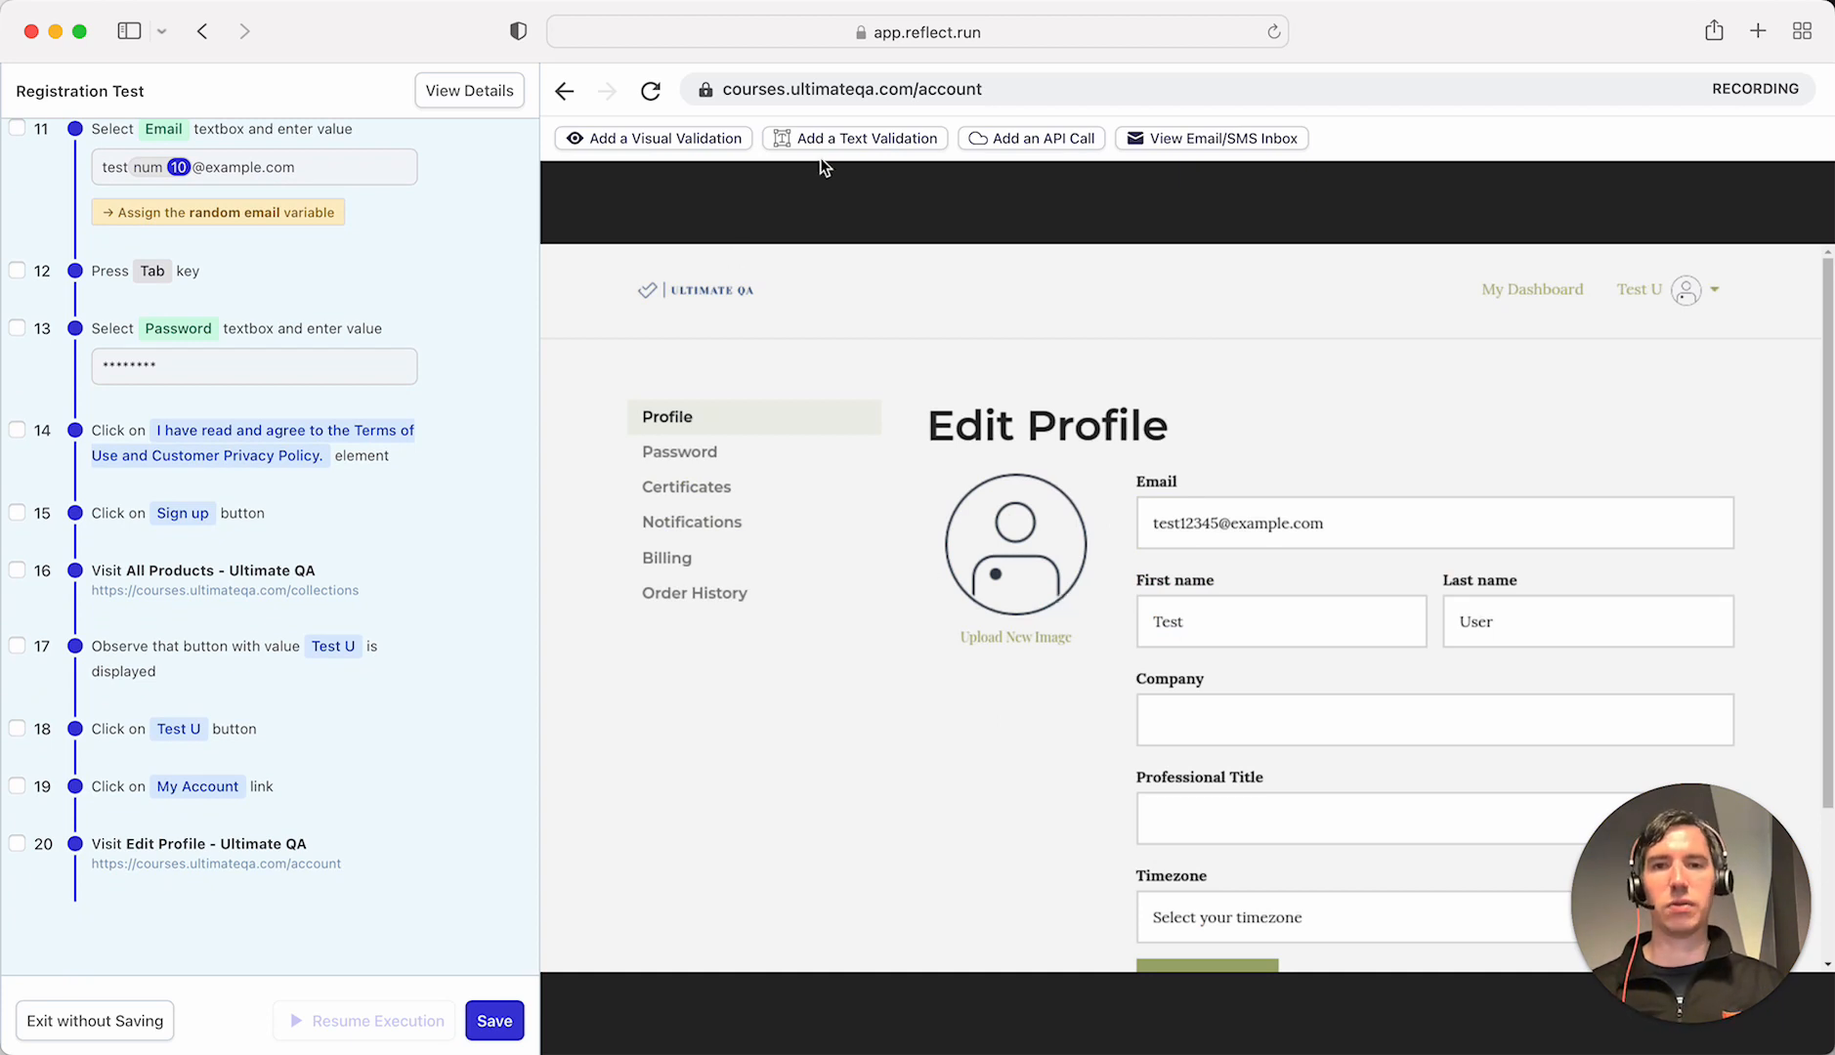
- Add and save text validations for the profile's Email, First name (Test) and Last name (User)
click(854, 142)
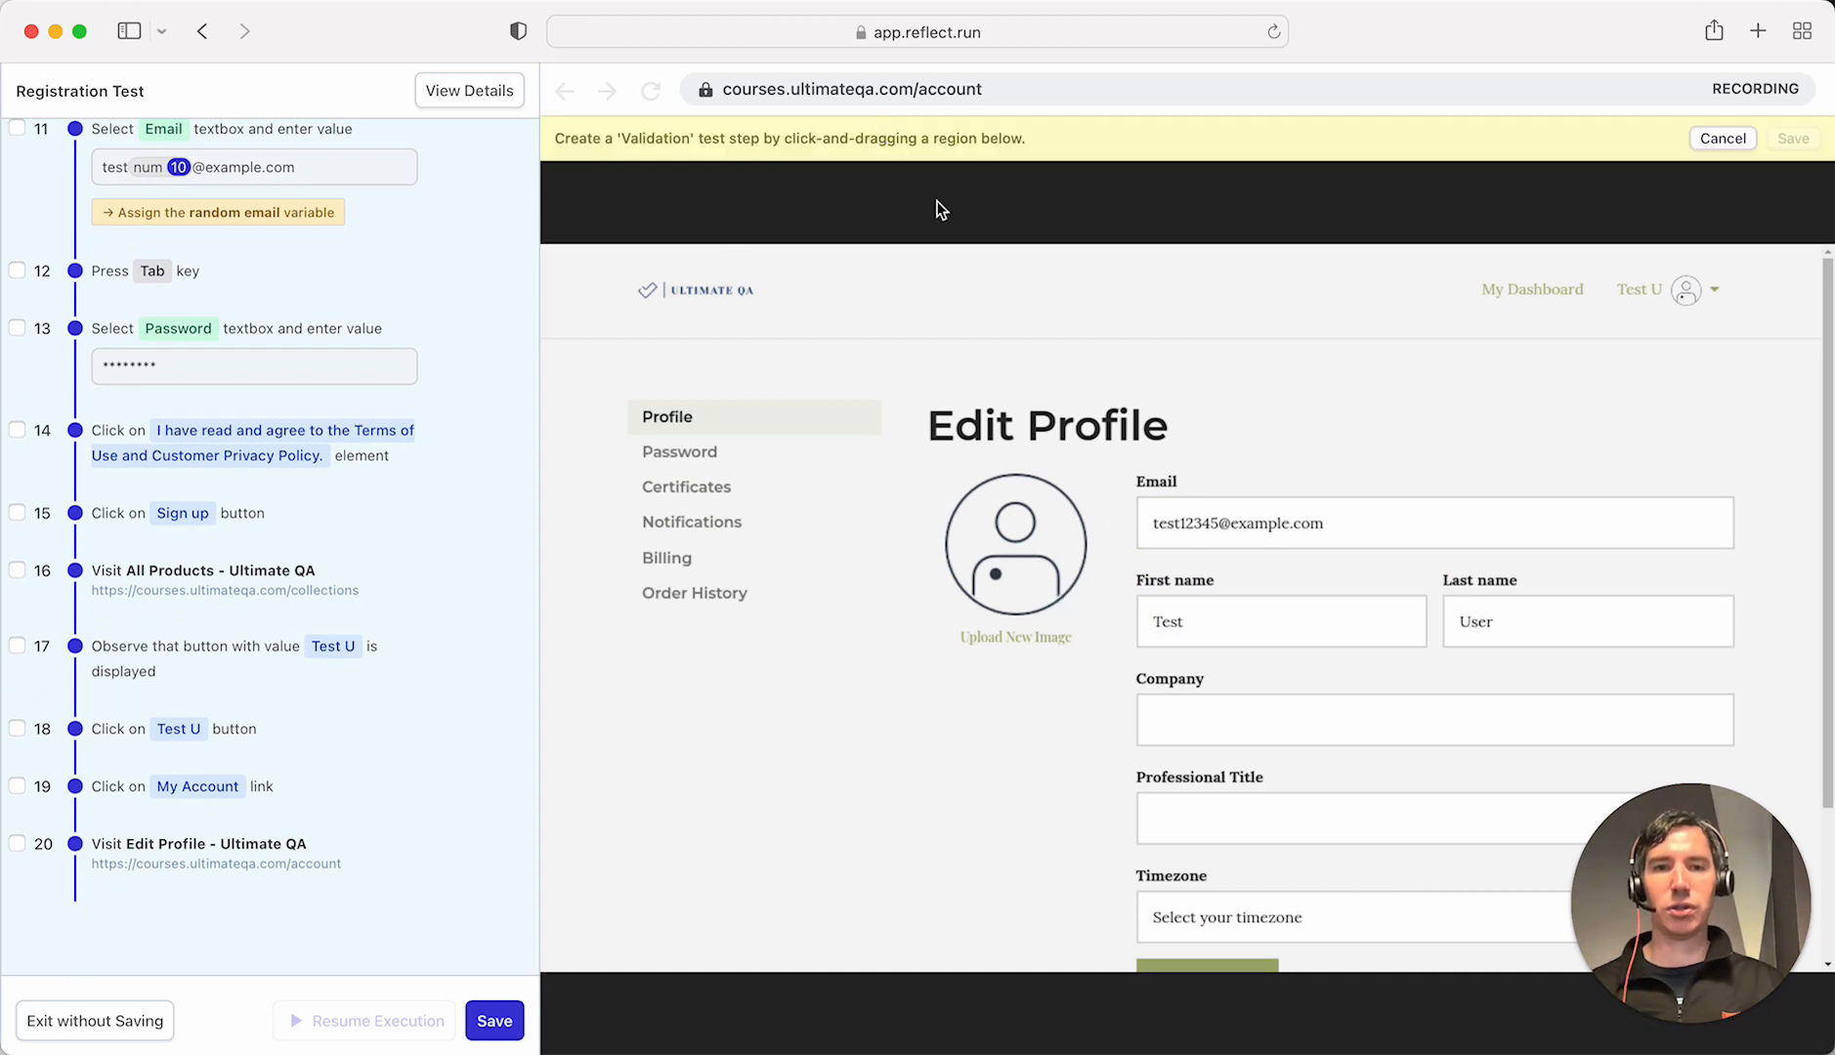
drag(1126, 495, 1764, 576)
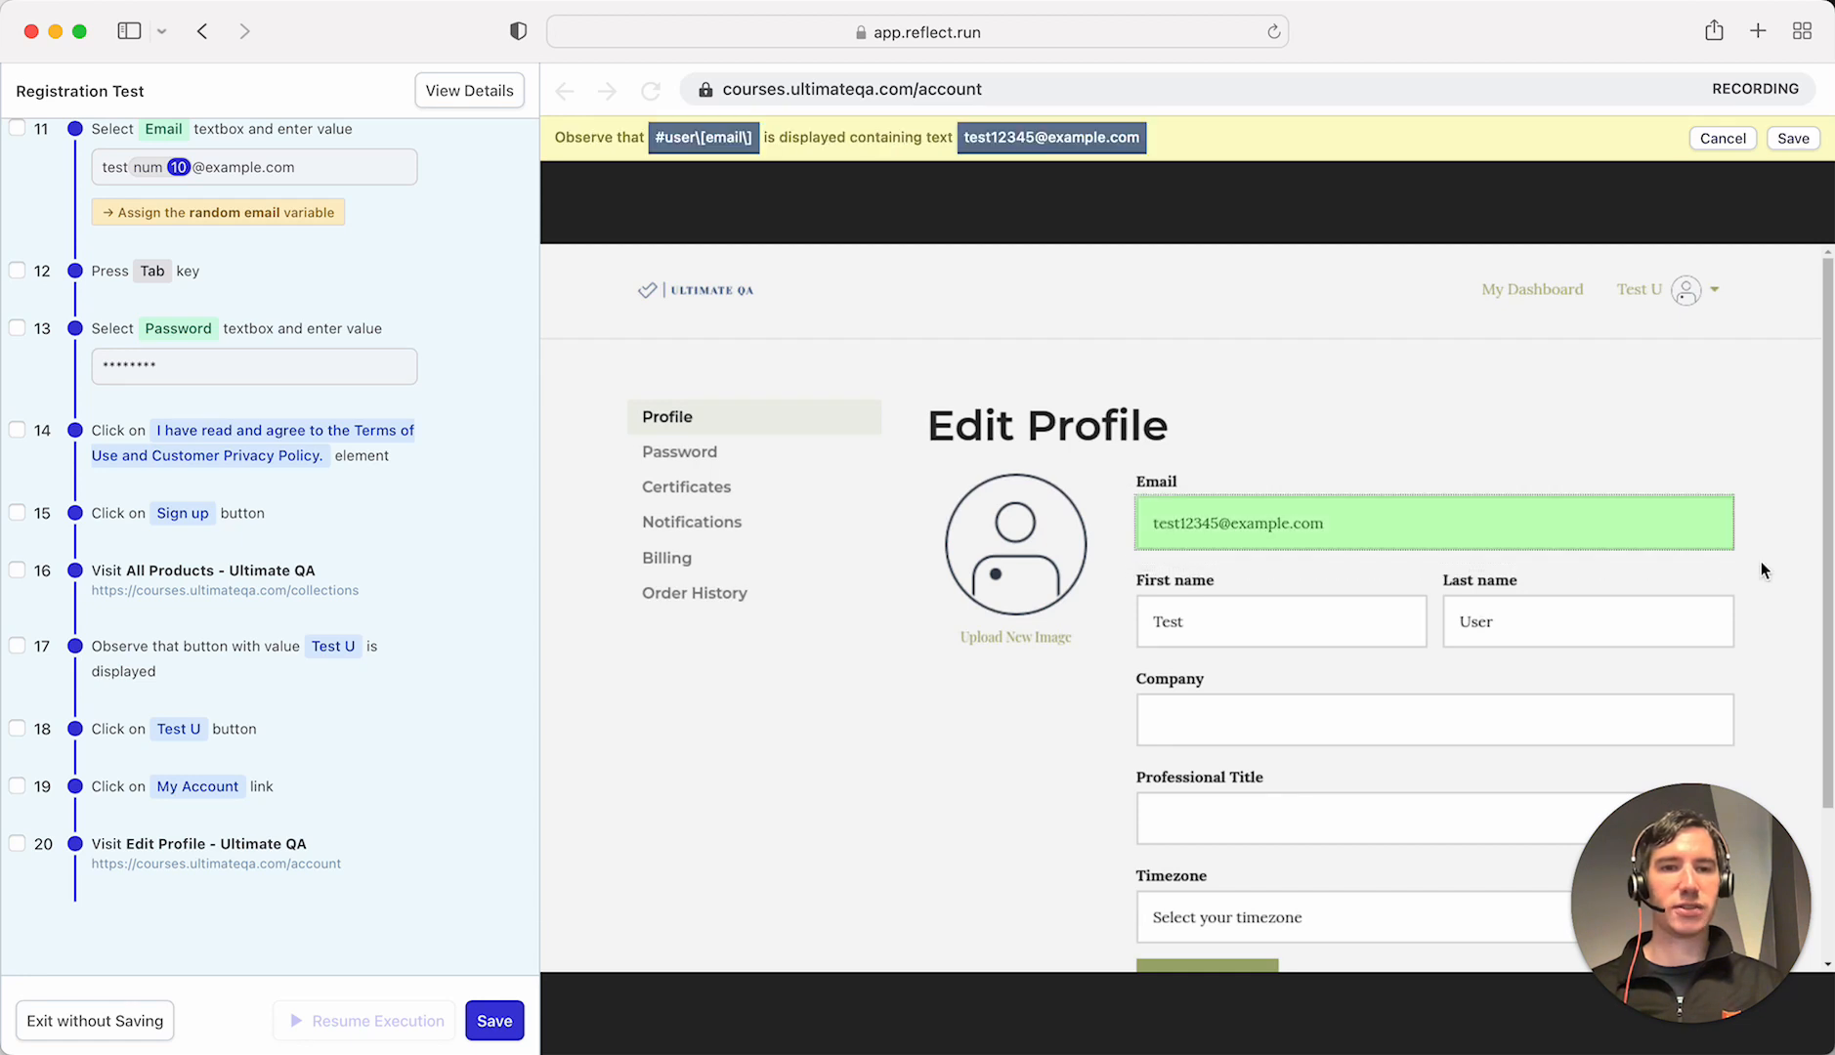
click(1796, 143)
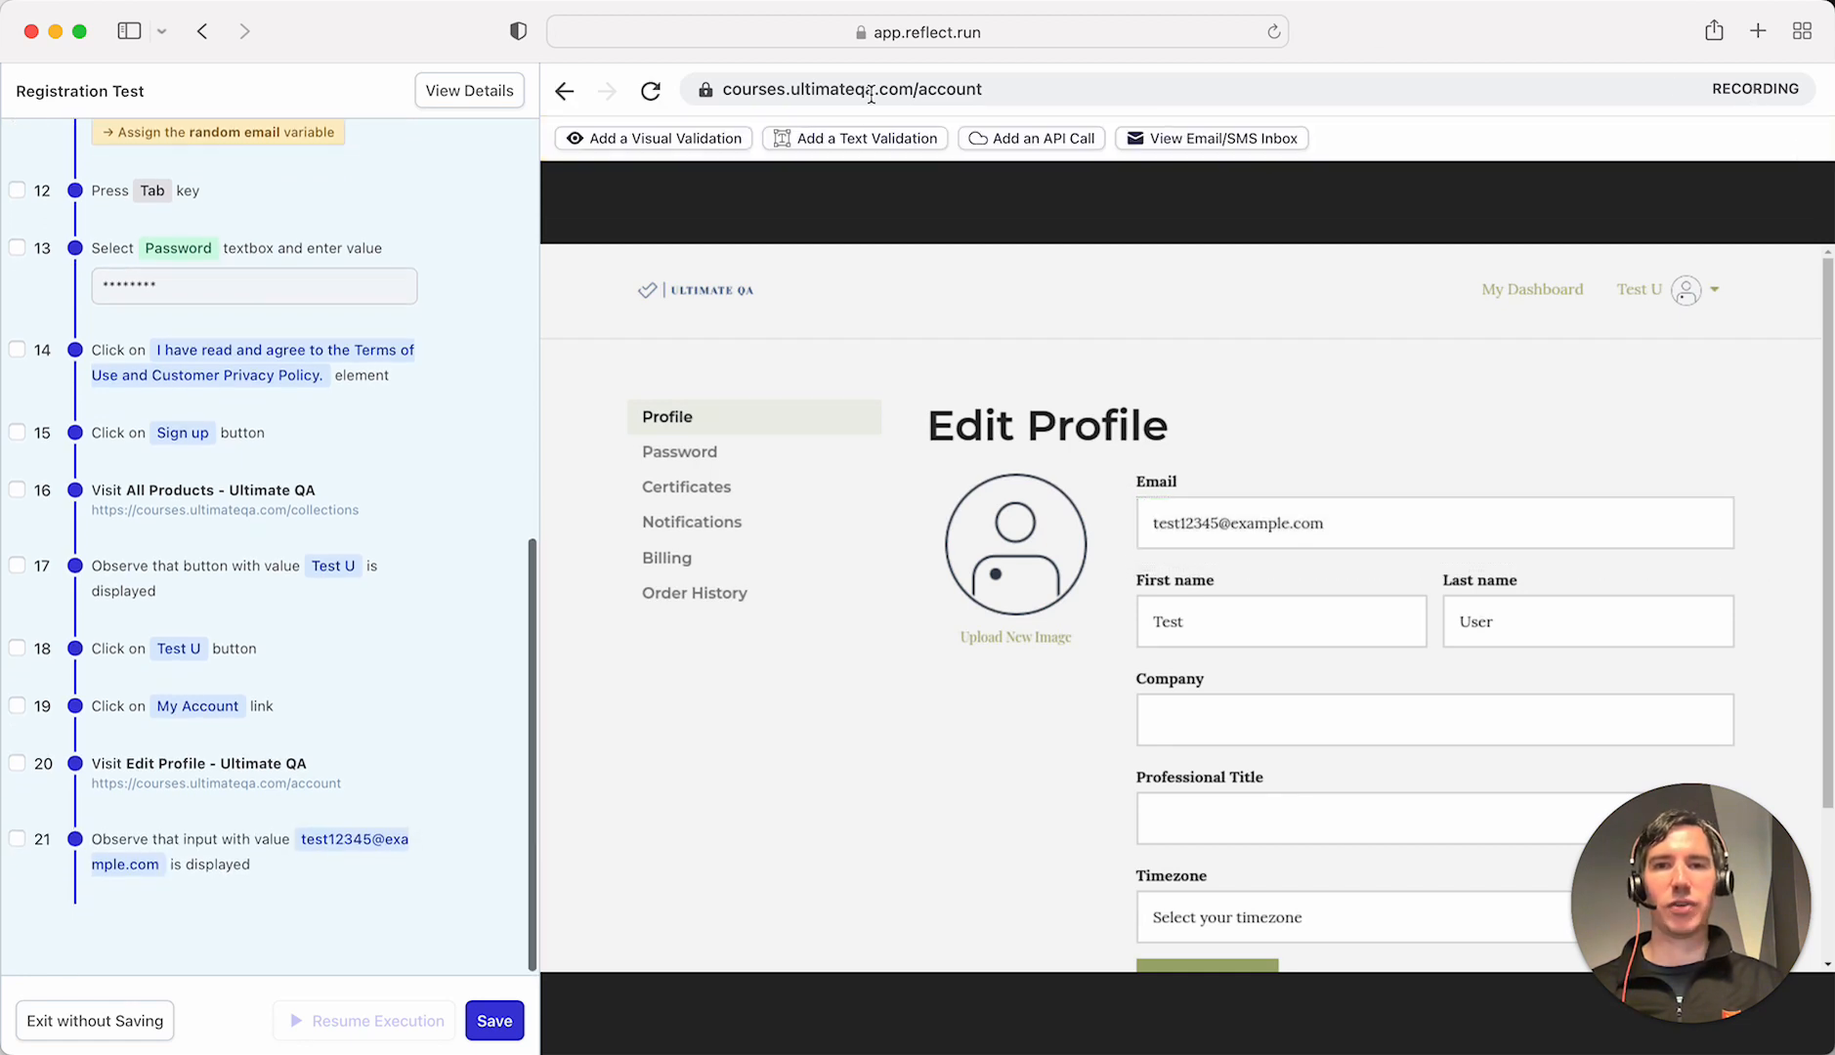
click(827, 147)
drag(1118, 580, 1445, 682)
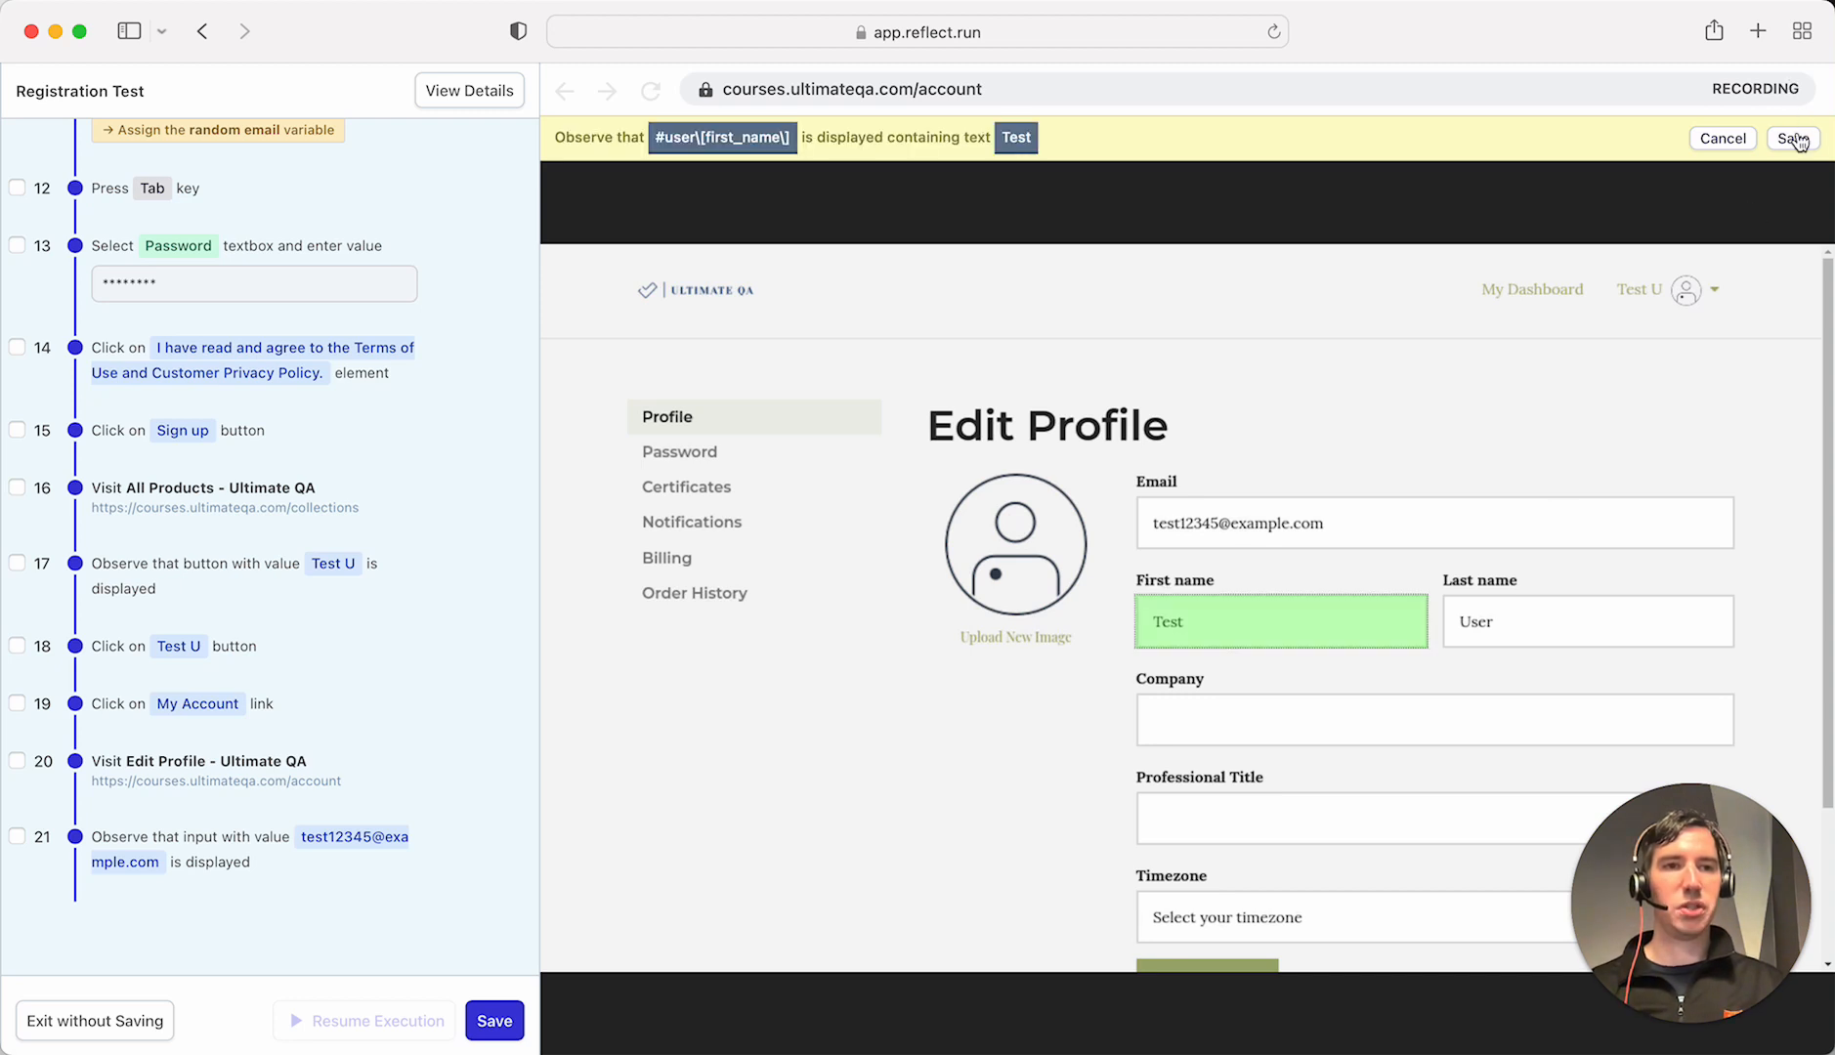
click(1794, 138)
click(801, 138)
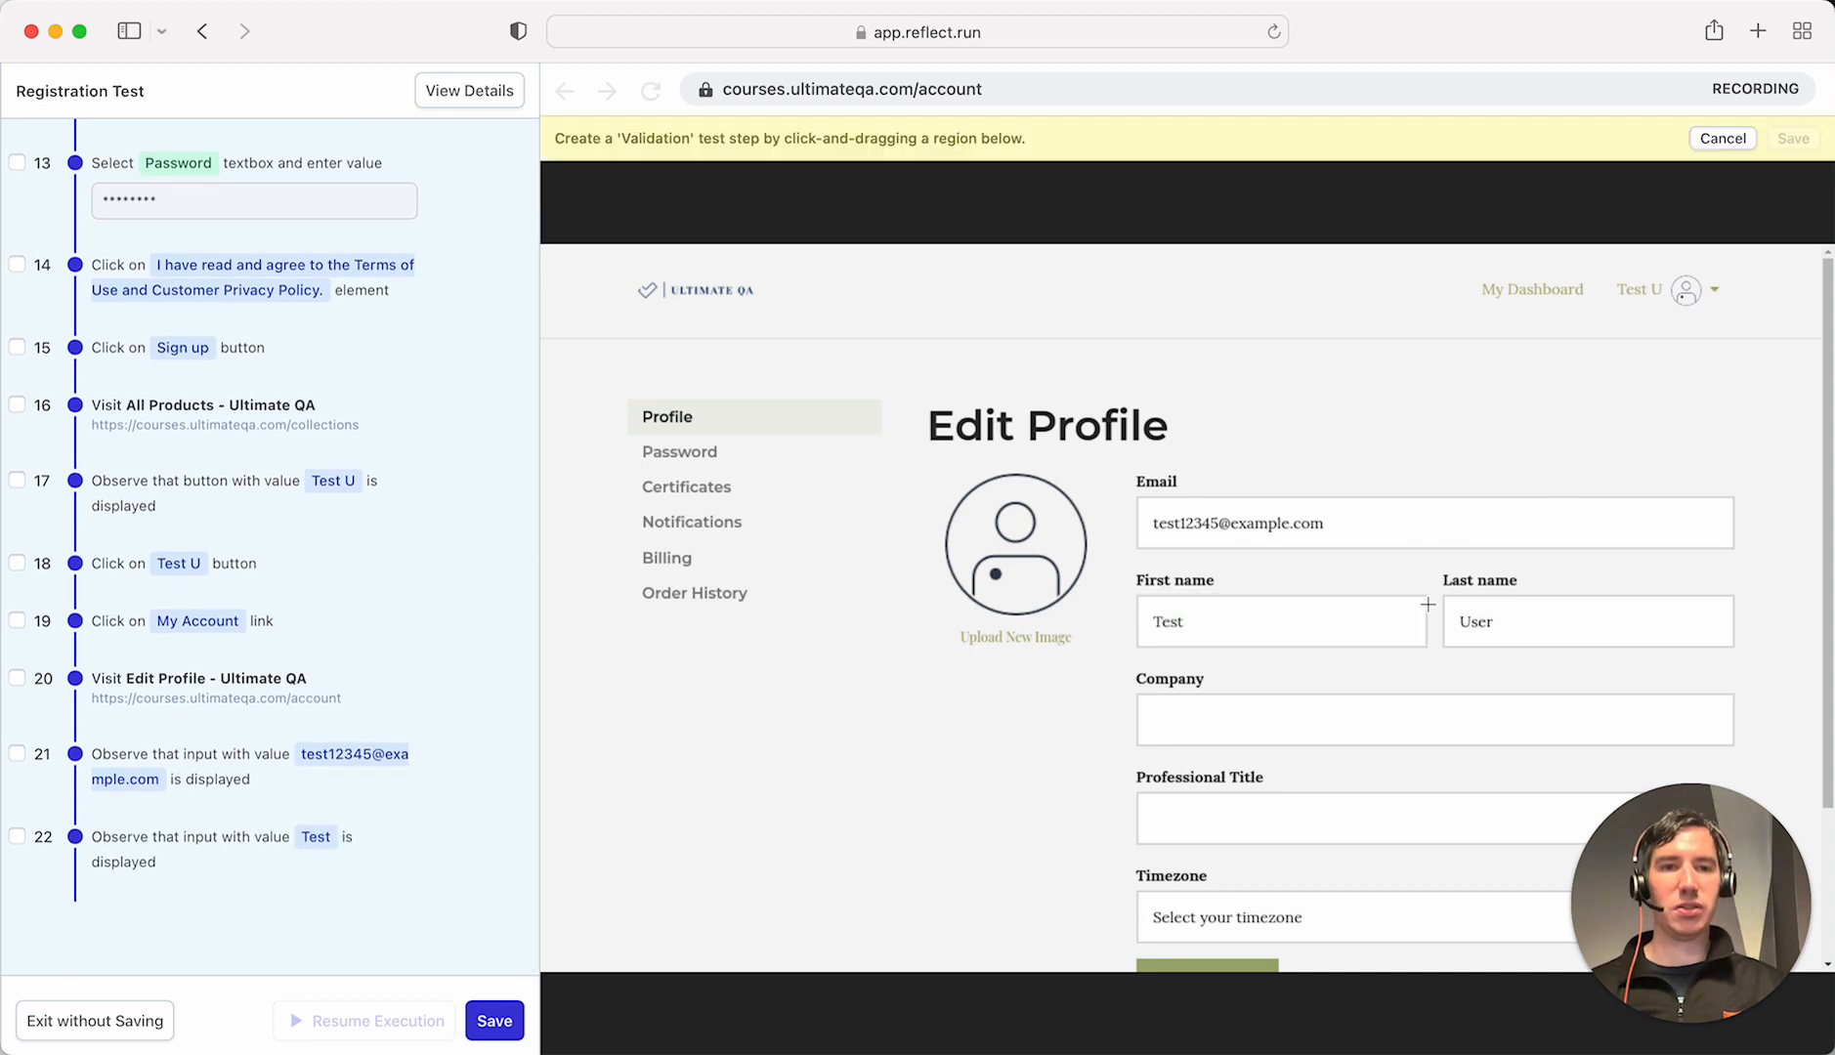
drag(1440, 592, 1752, 642)
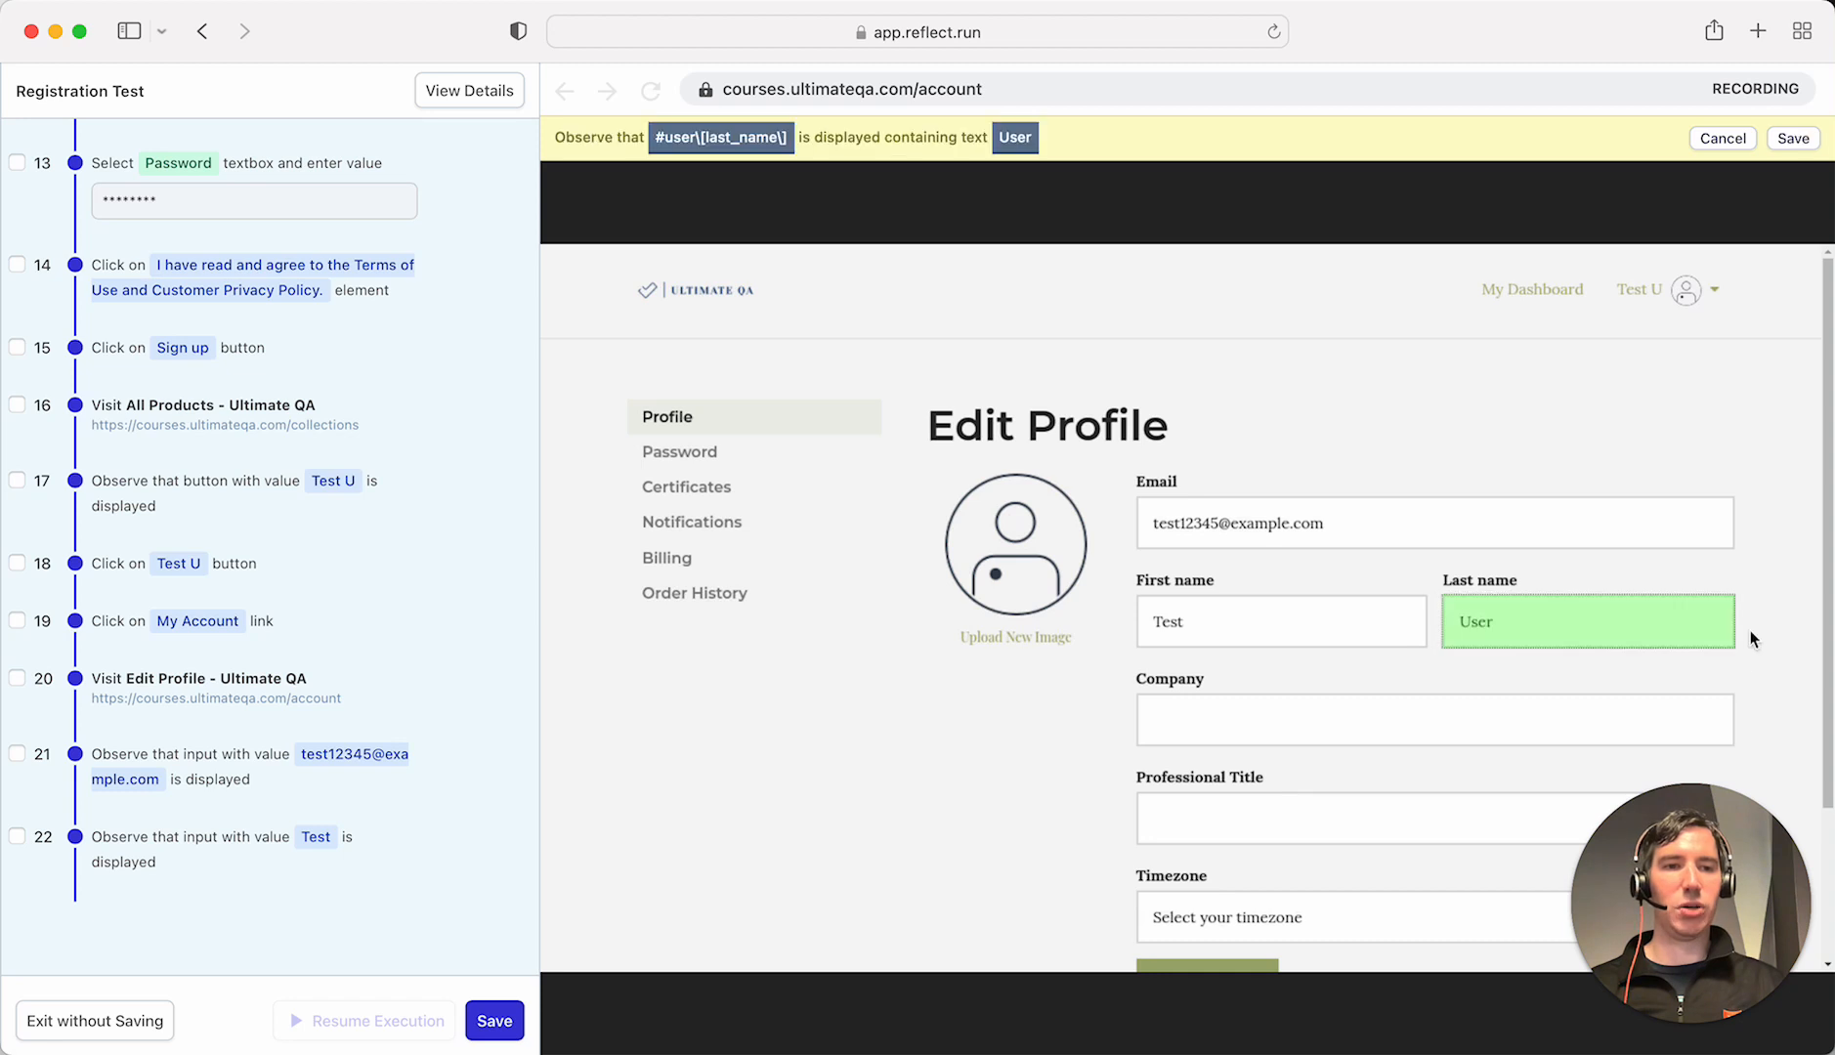
click(1805, 146)
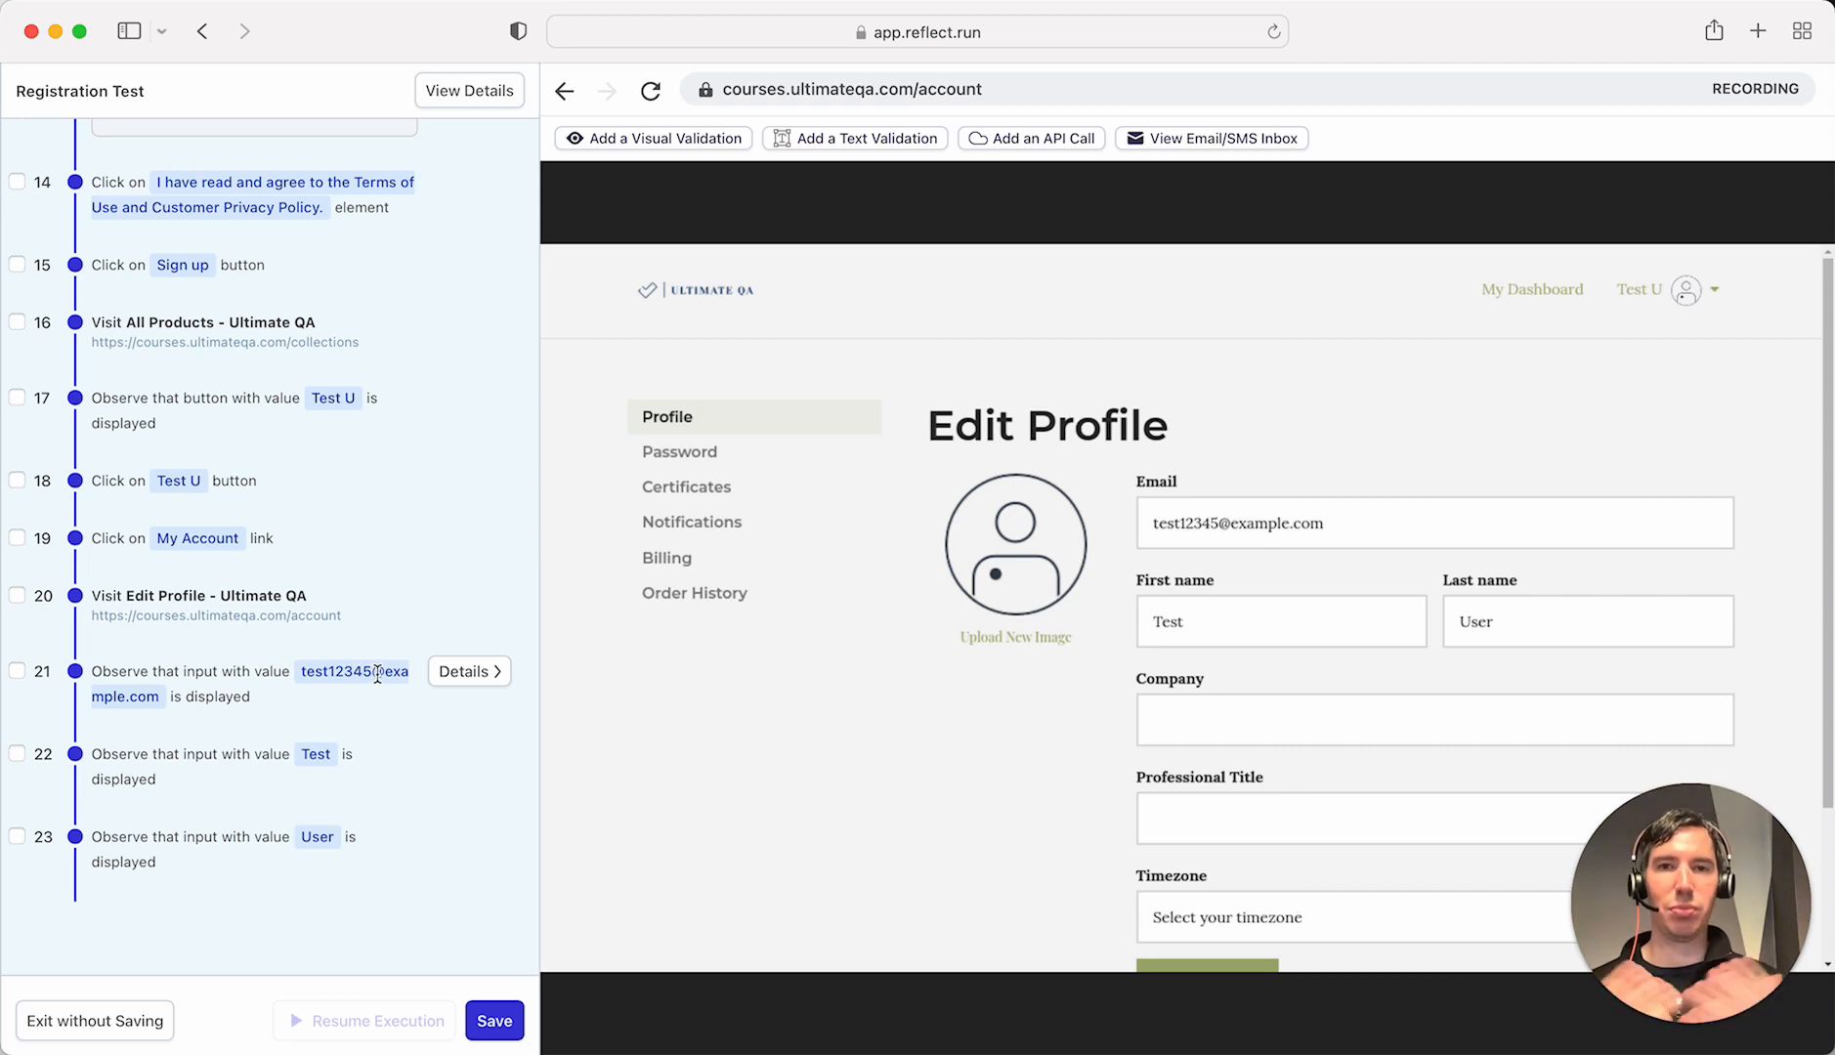
- Make step 21's expected e-mail text match the random email variable and save the test
click(467, 673)
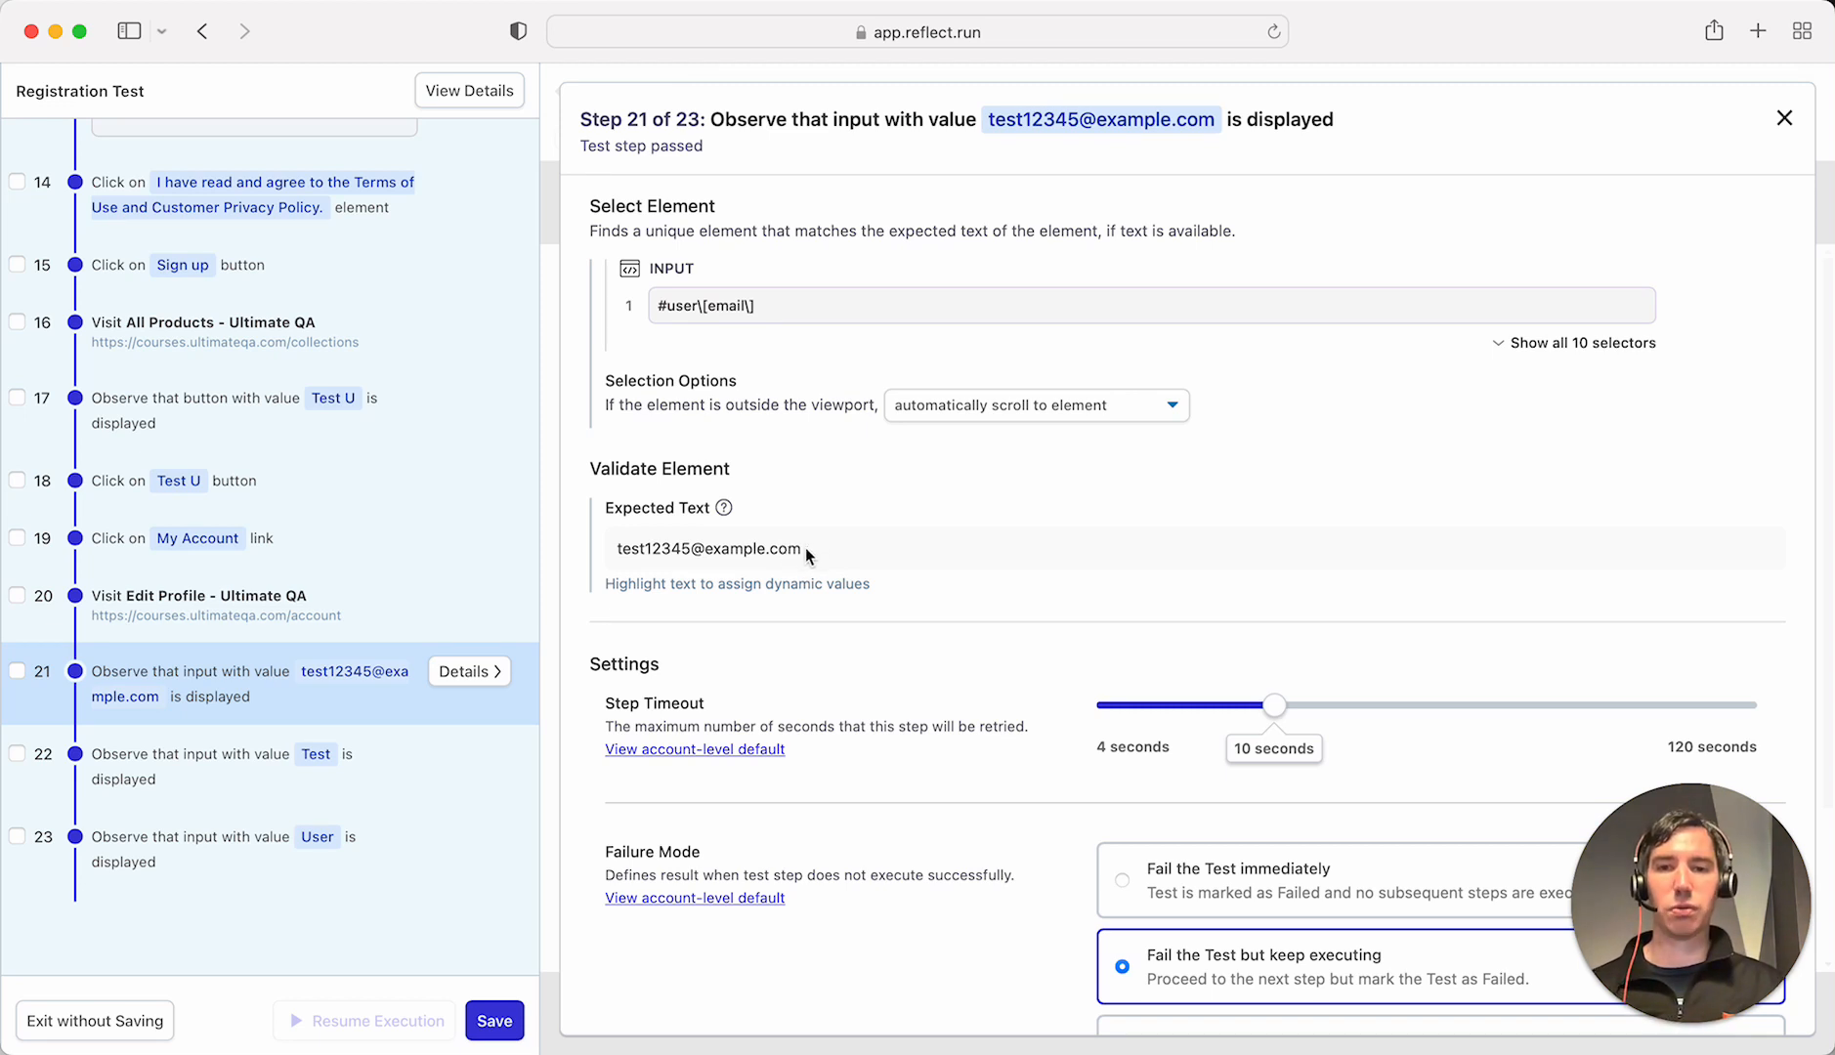
drag(808, 550, 612, 554)
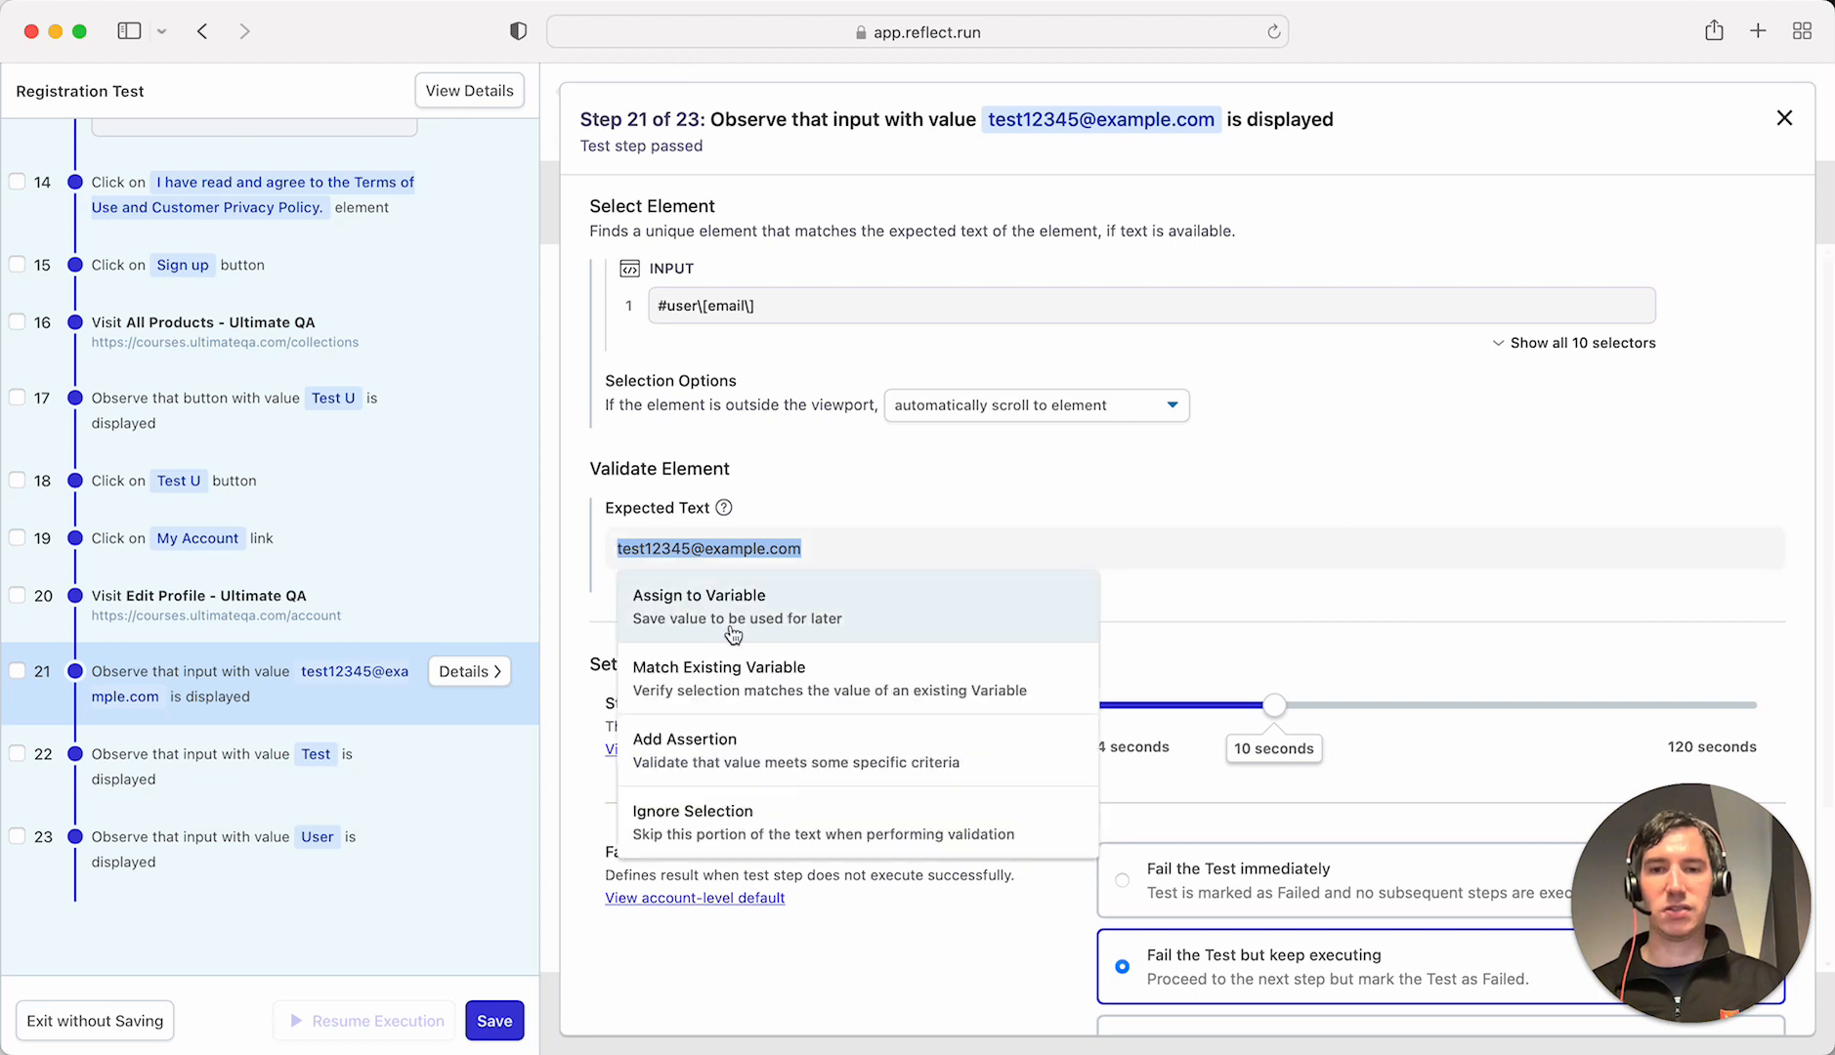
click(734, 687)
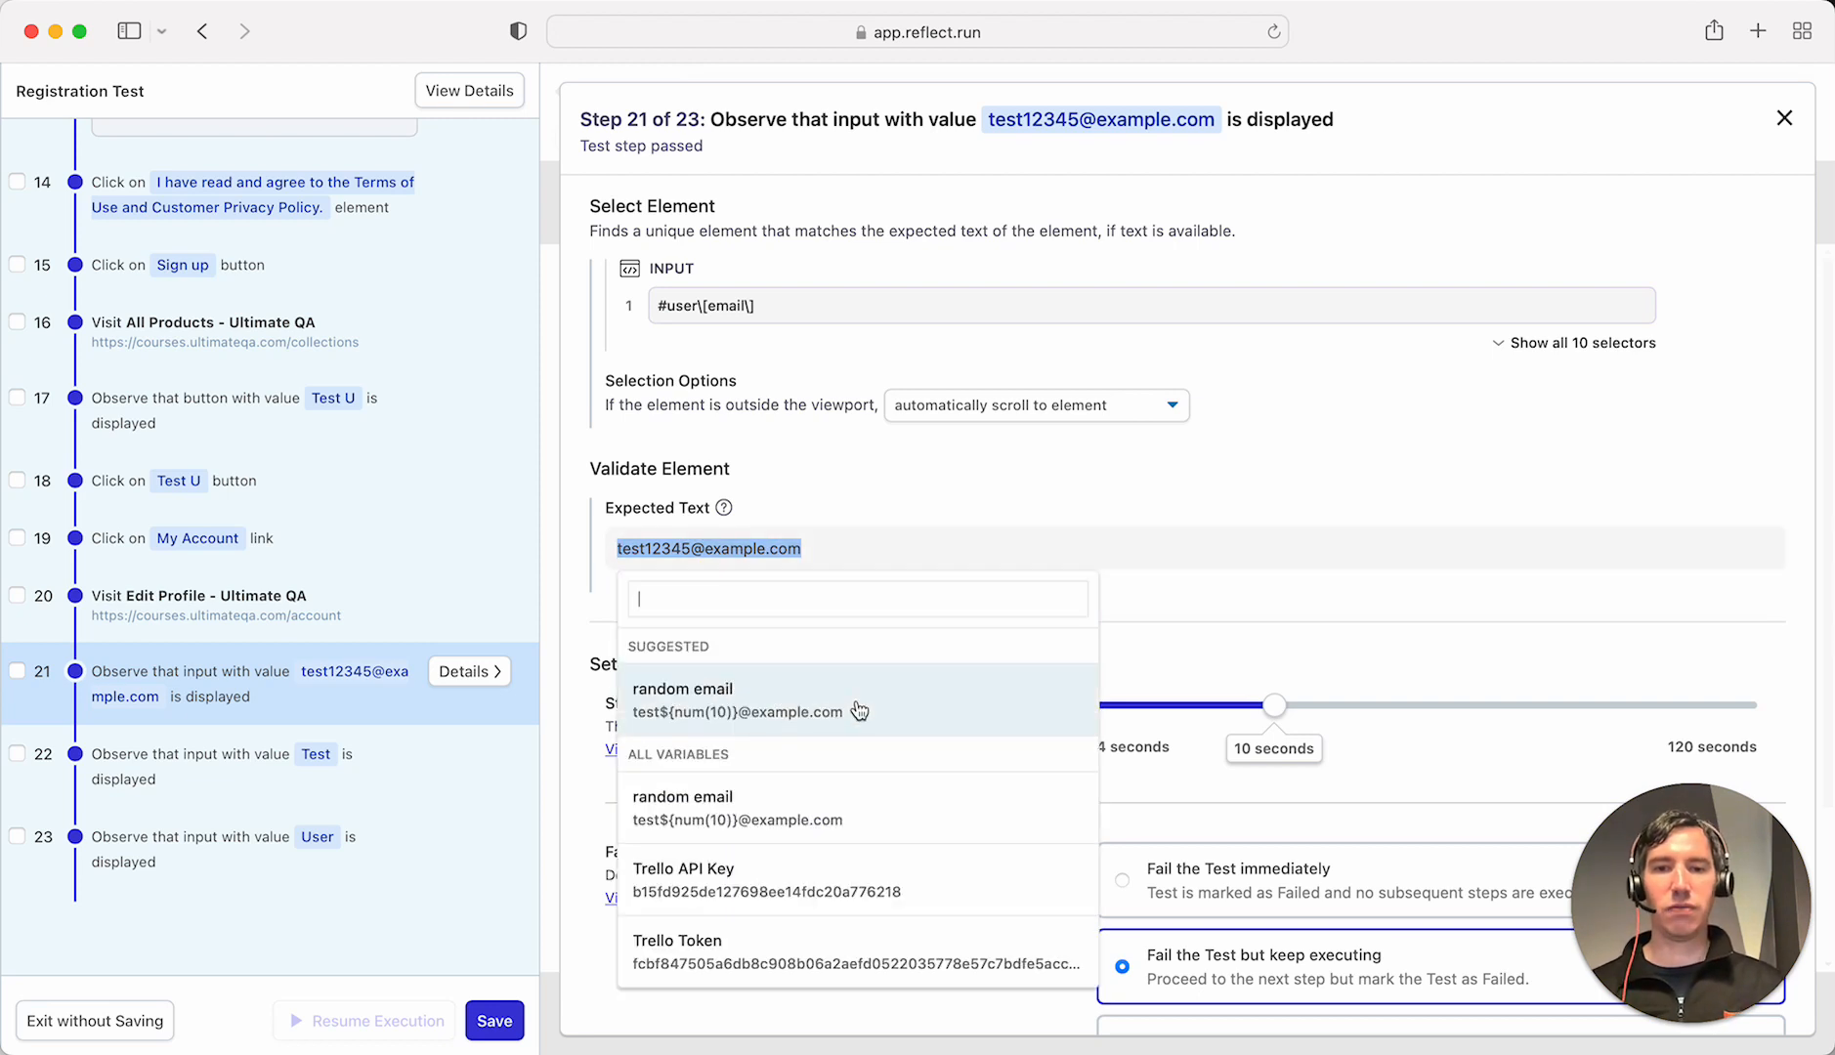
click(782, 701)
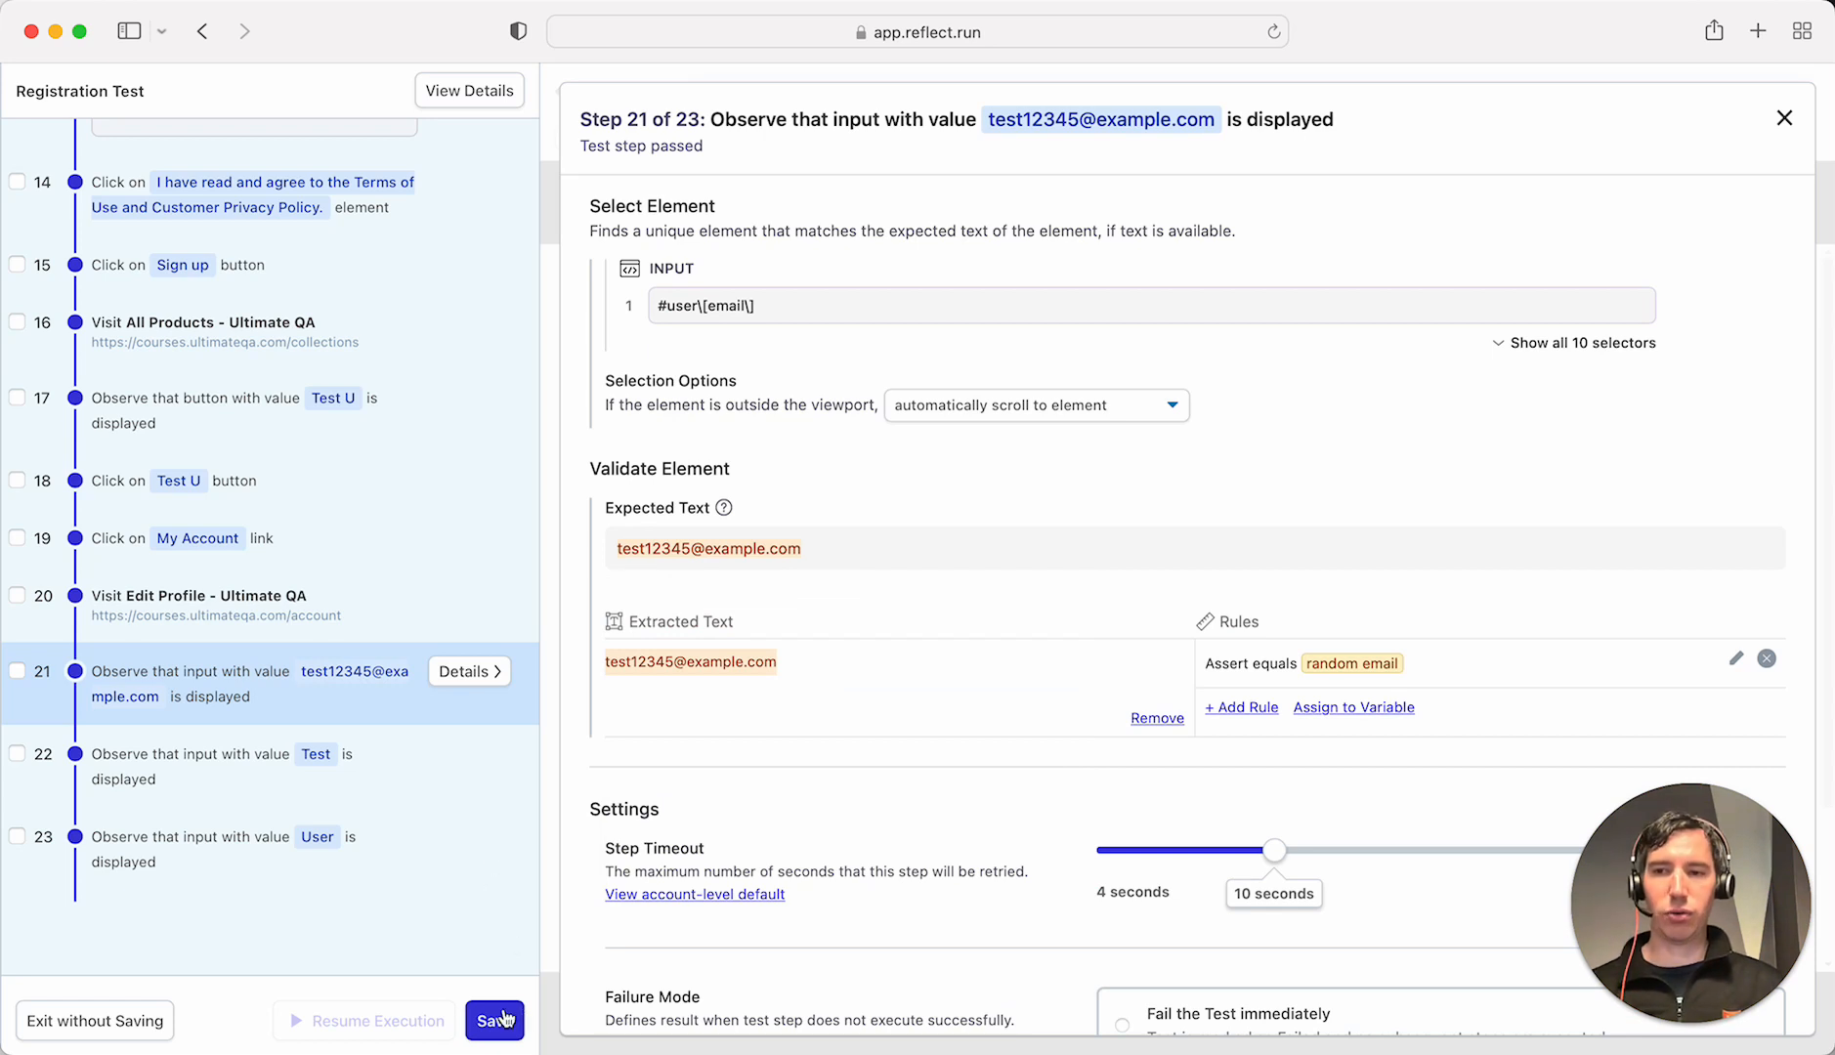
scroll(442, 672, up, 10)
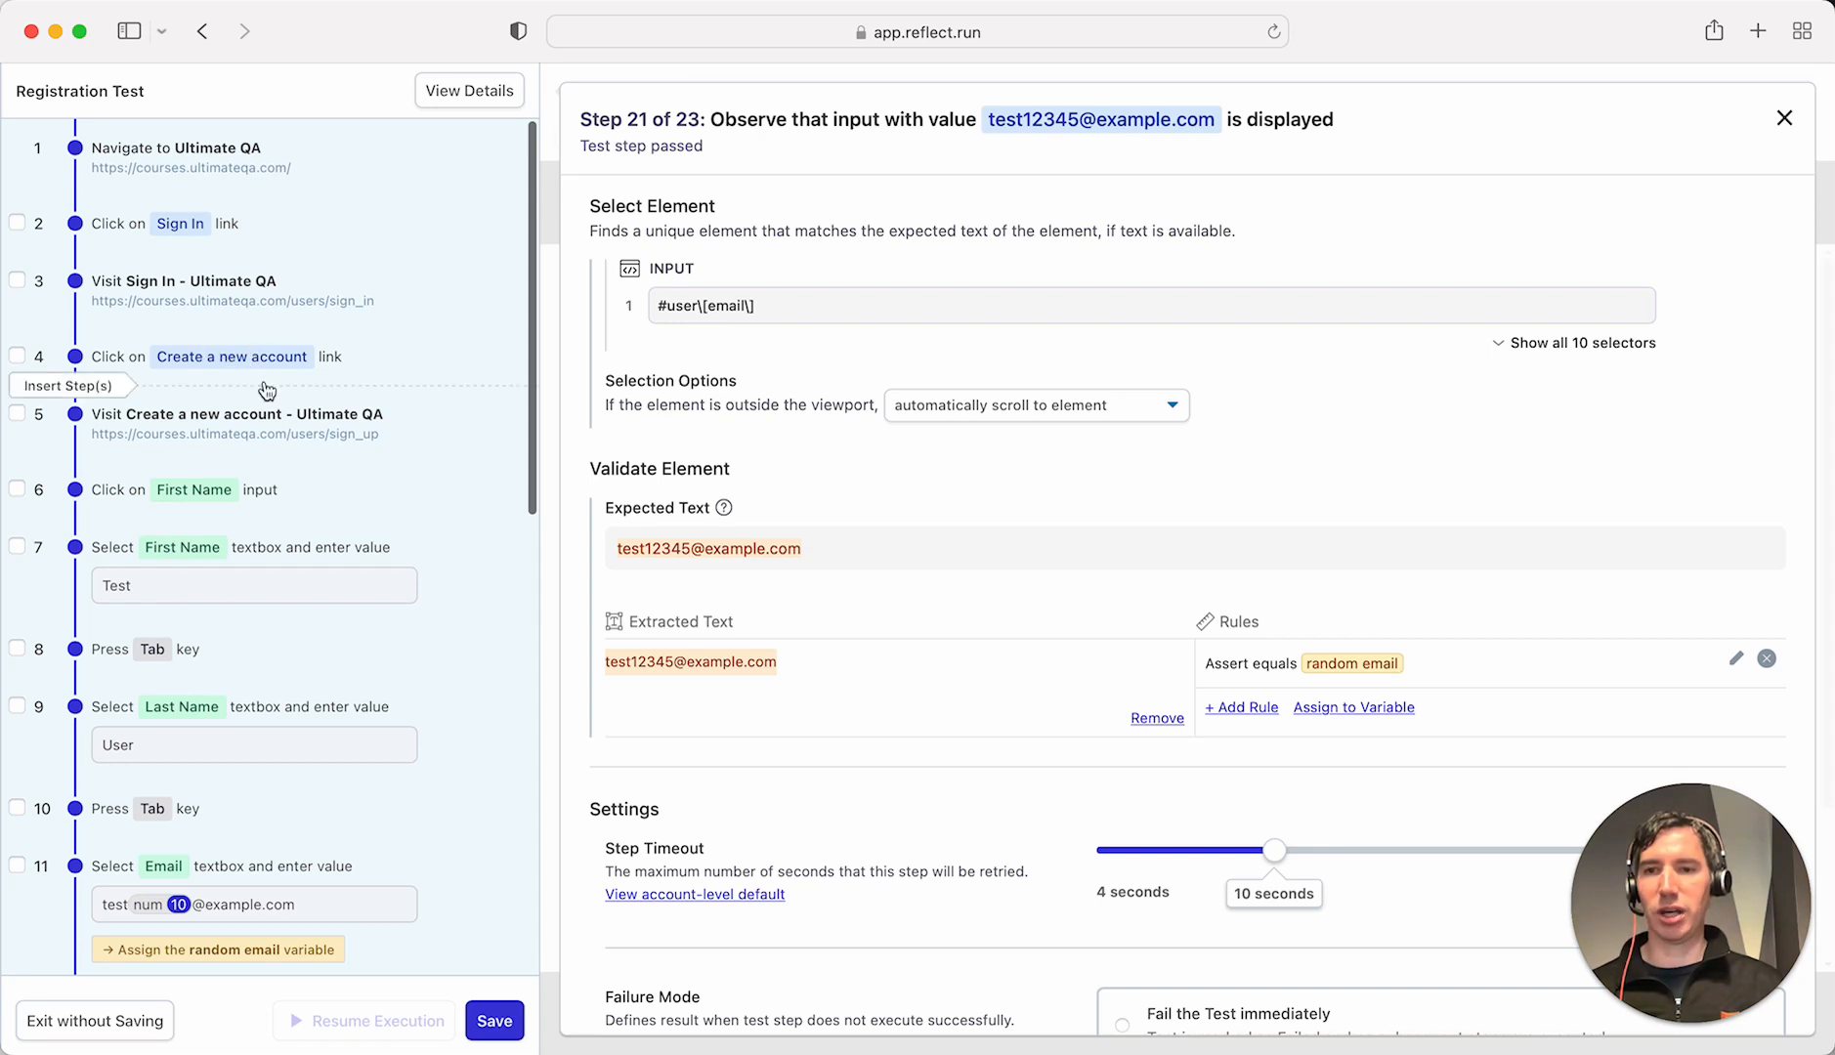
scroll(303, 538, down, 5)
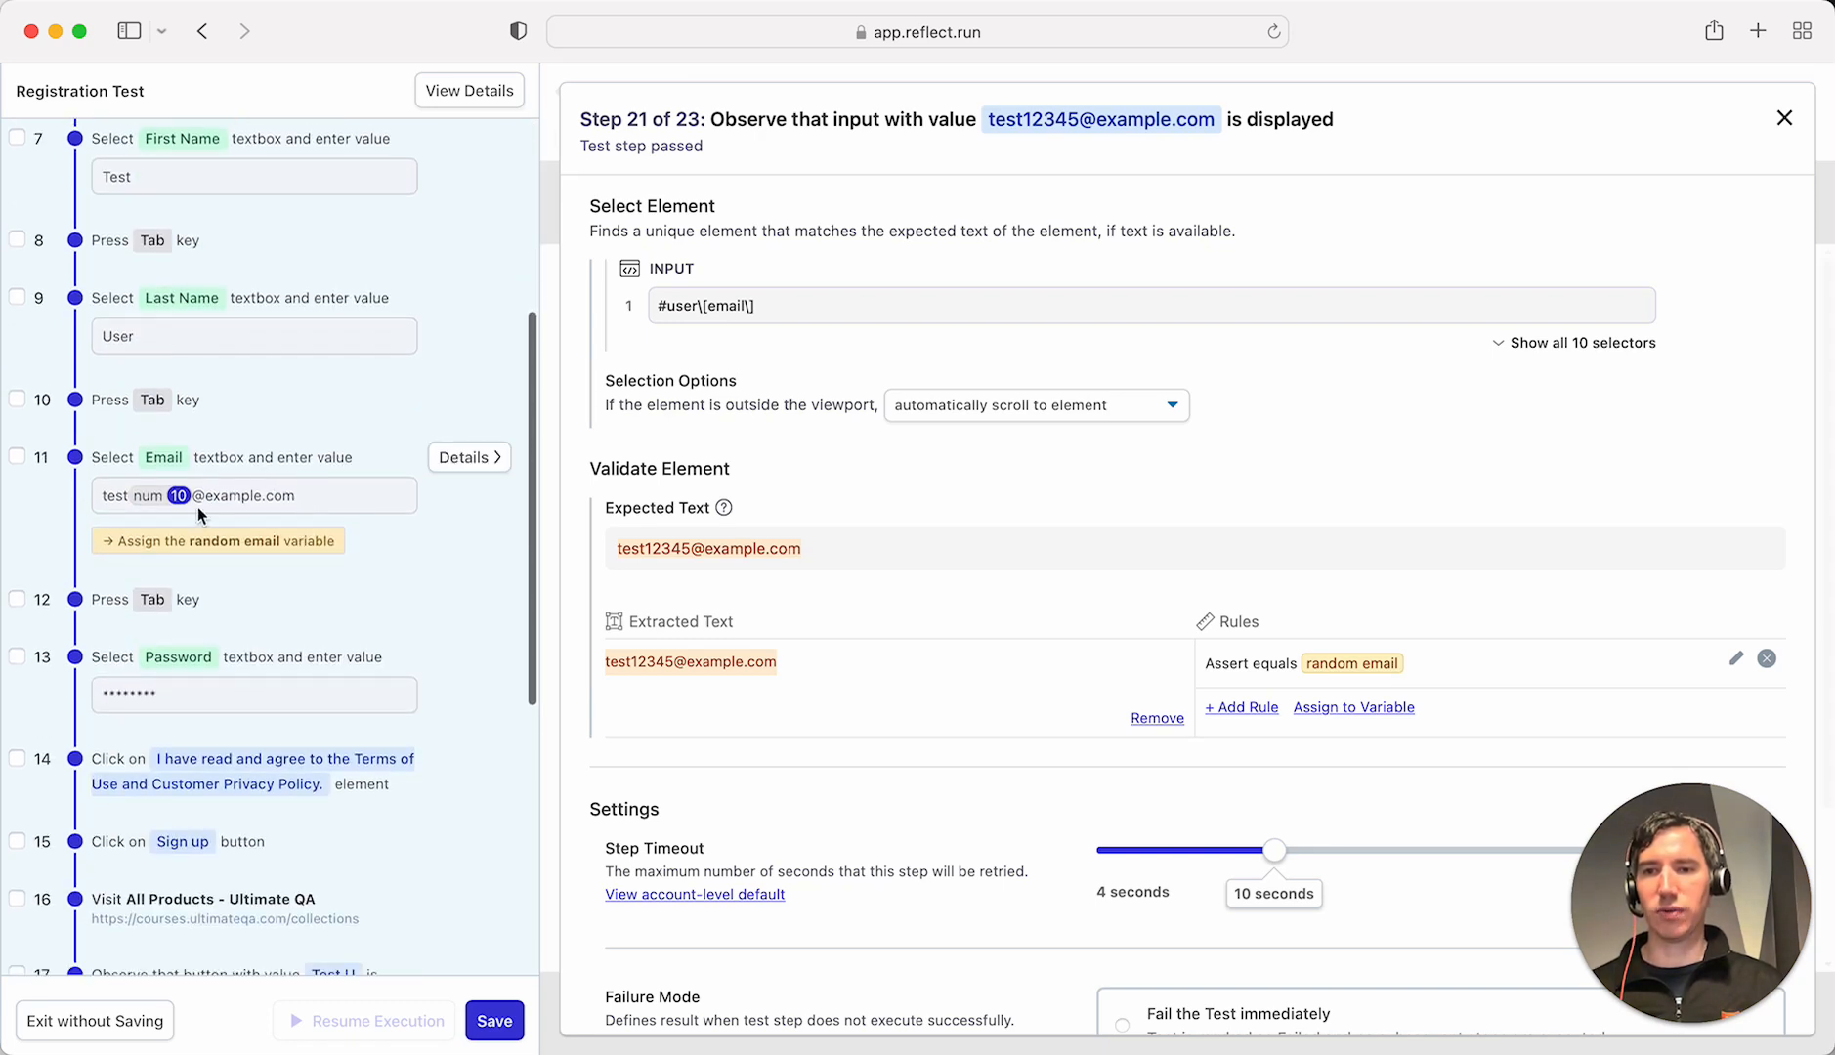
scroll(362, 650, down, 5)
scroll(361, 650, down, 1)
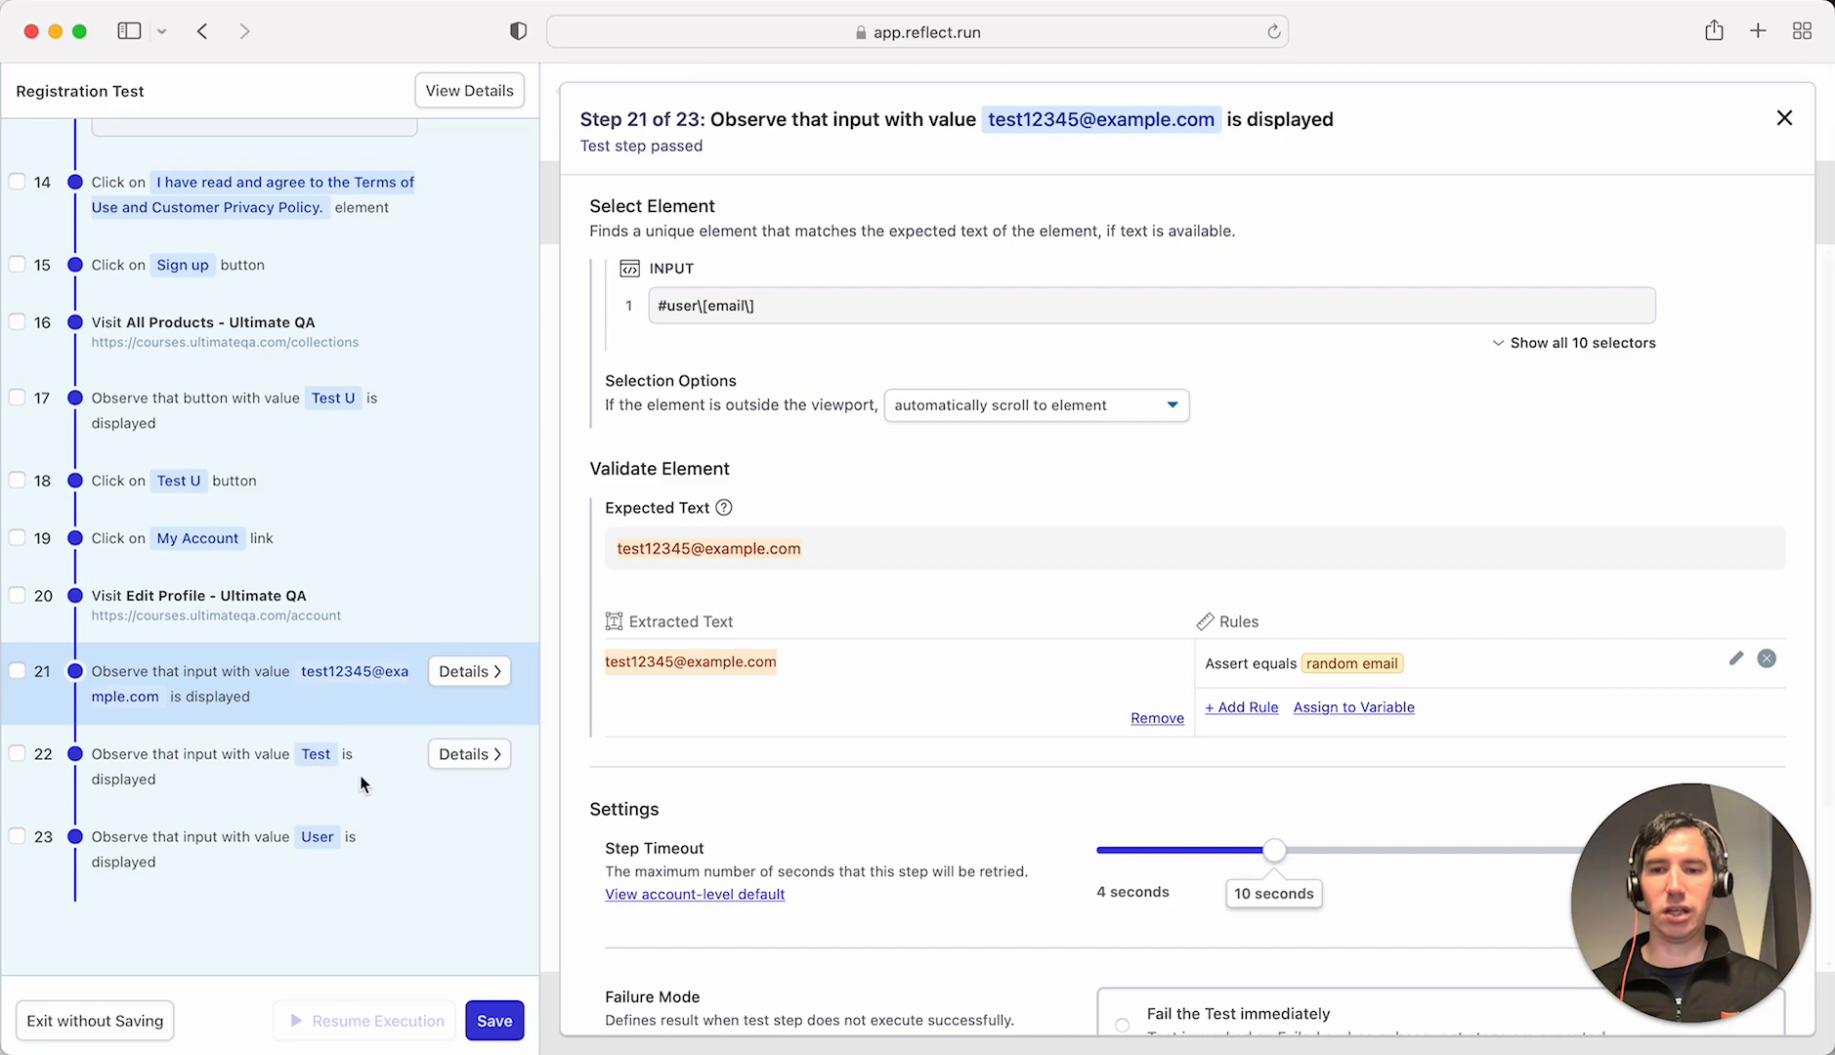
click(495, 1021)
- Save and run the Registration Test, watch it complete live, then return to All Tests
click(1160, 734)
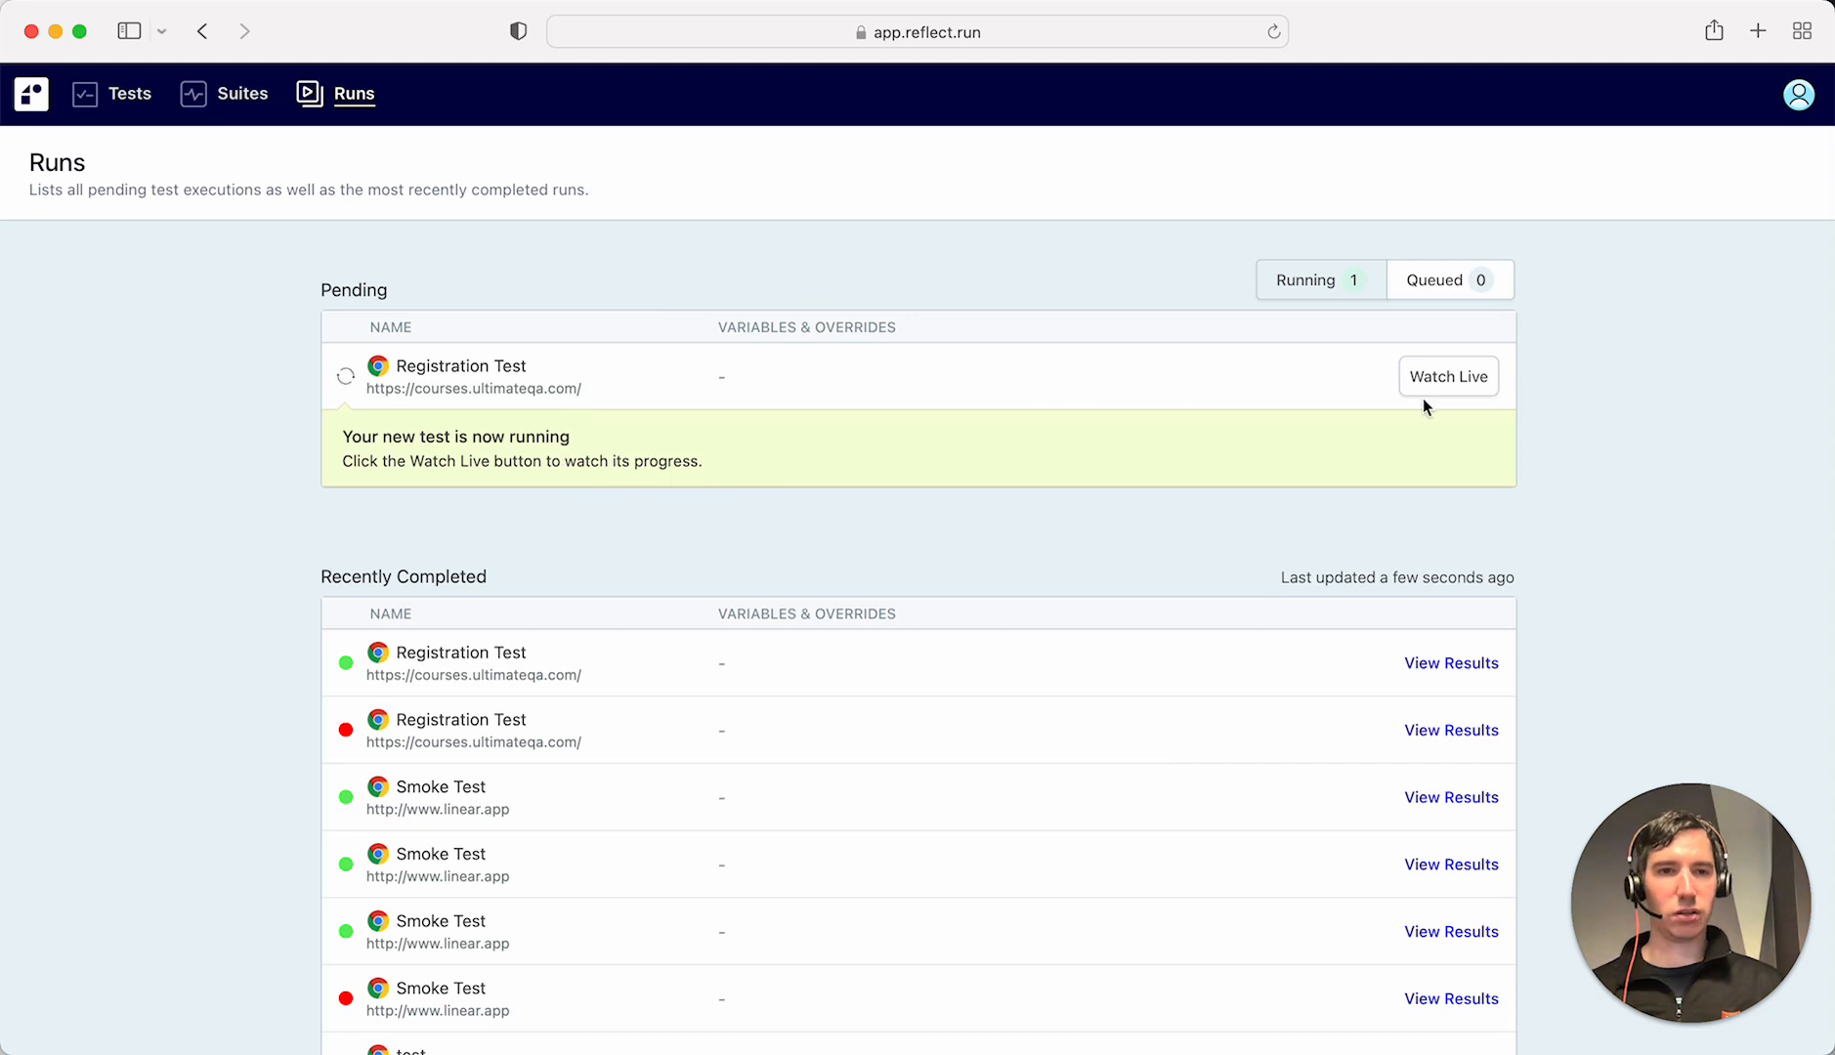
click(1473, 374)
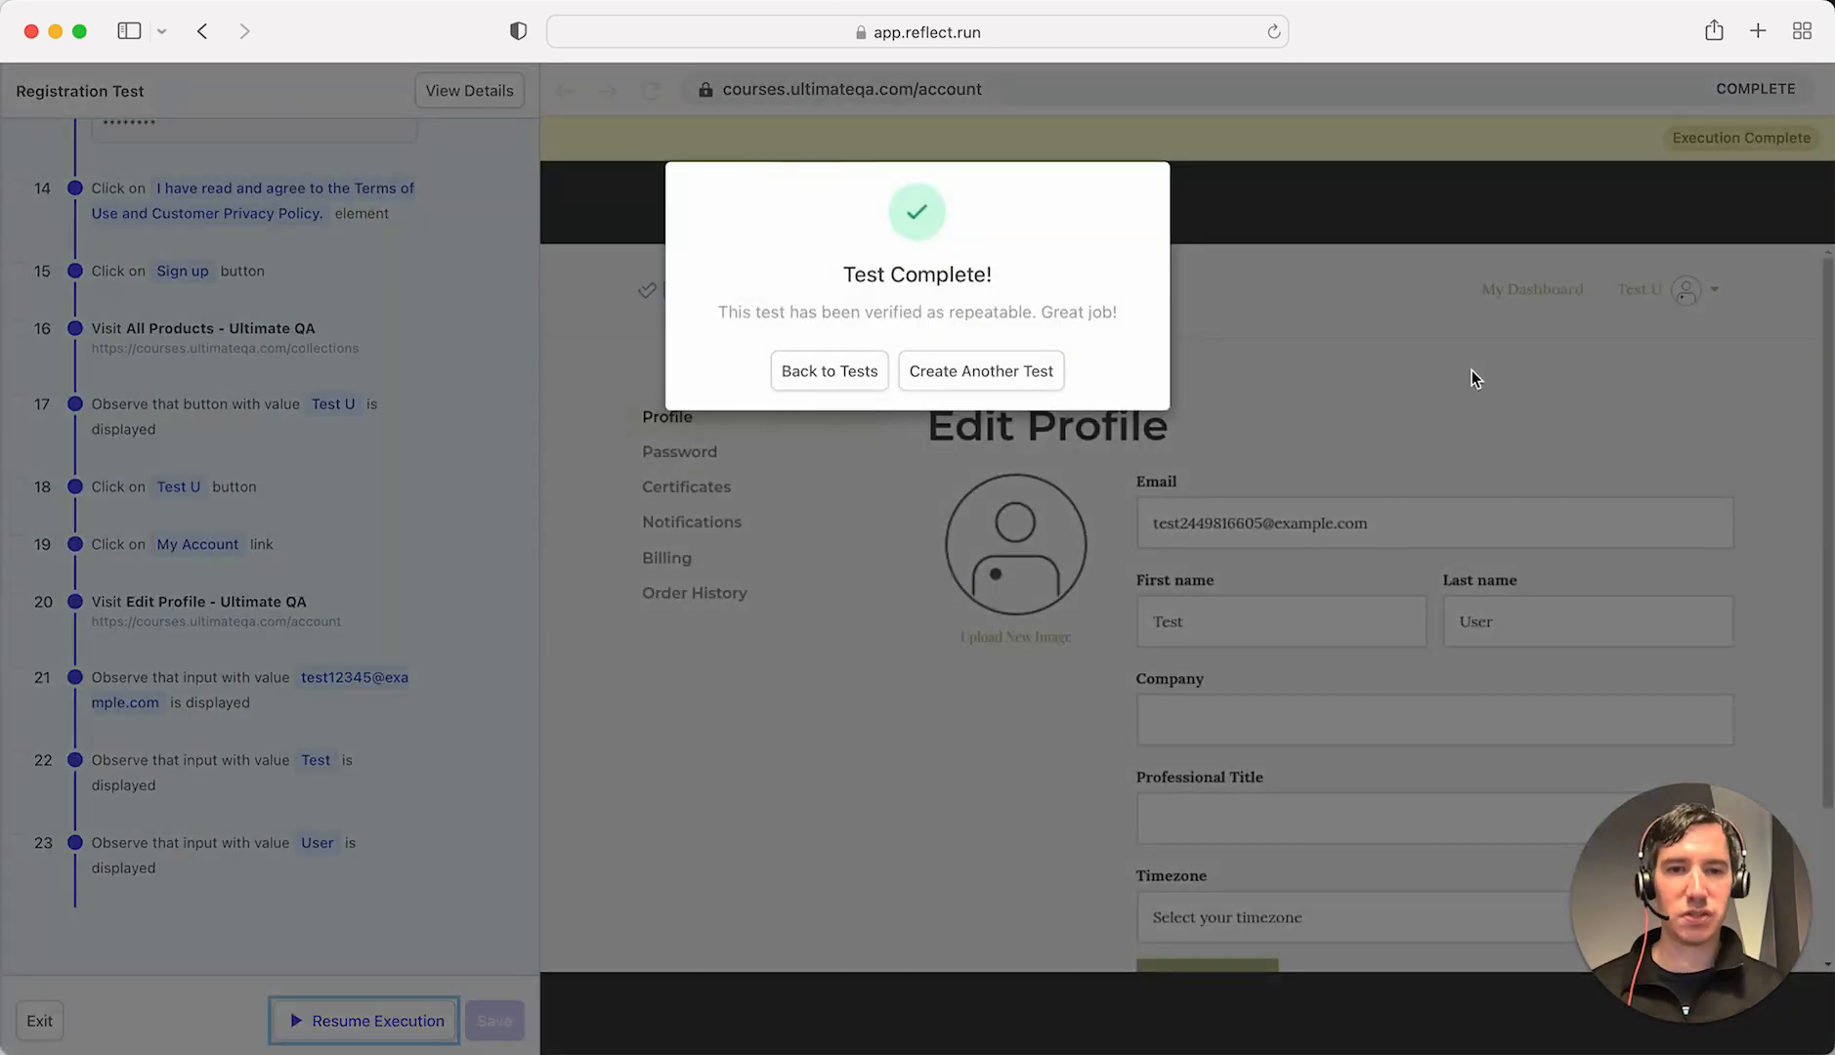
click(842, 377)
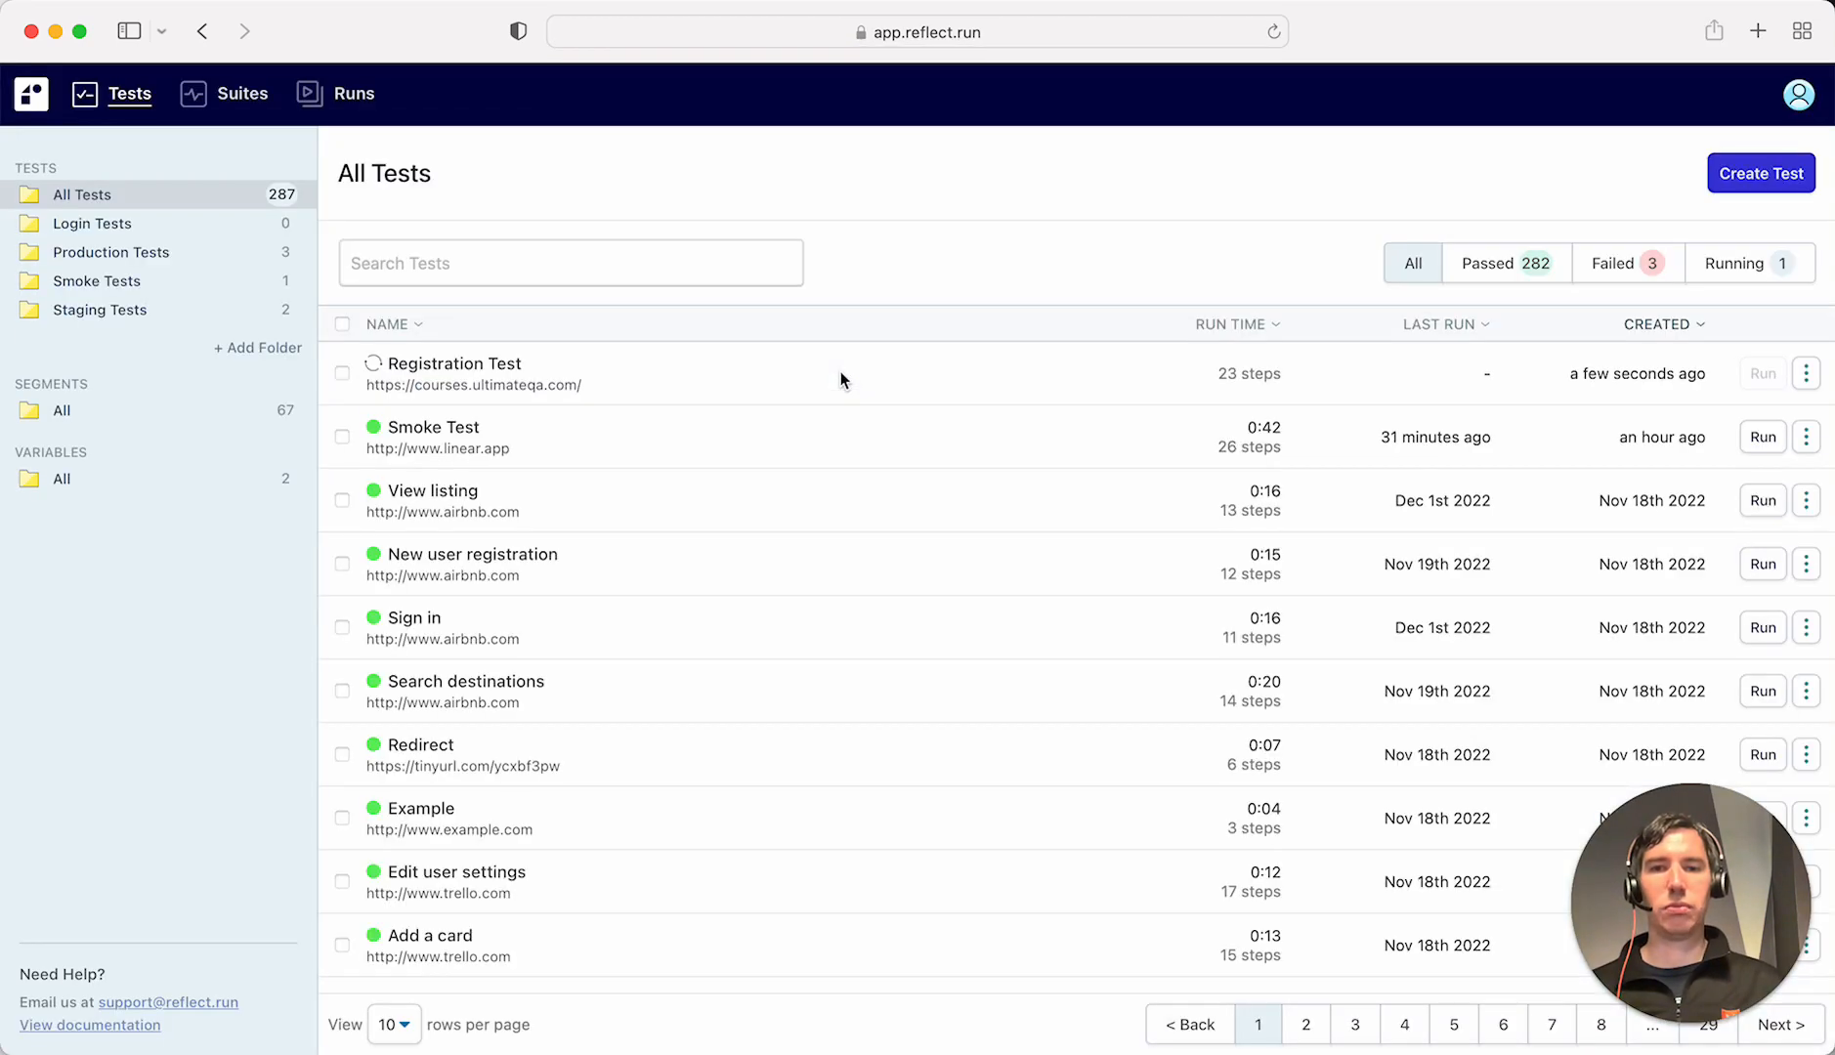